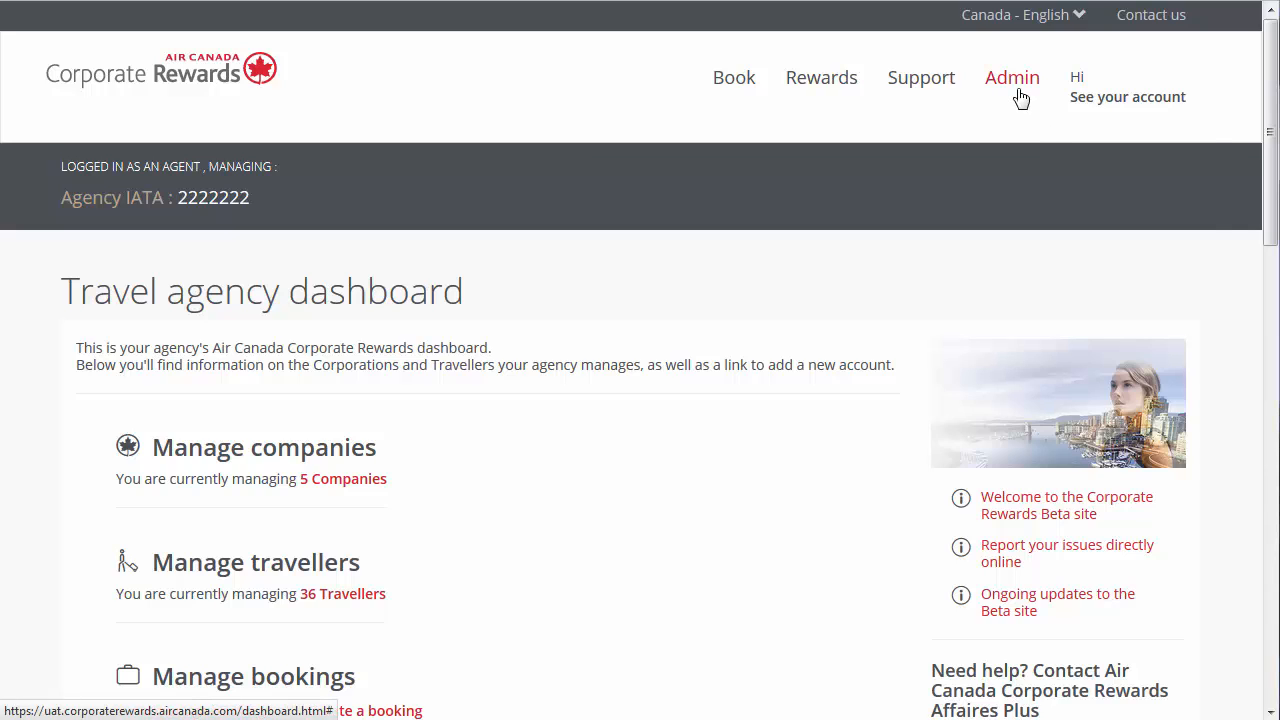
- Open the Vendi Imports corporate account from the list of companies the agency manages
click(1020, 98)
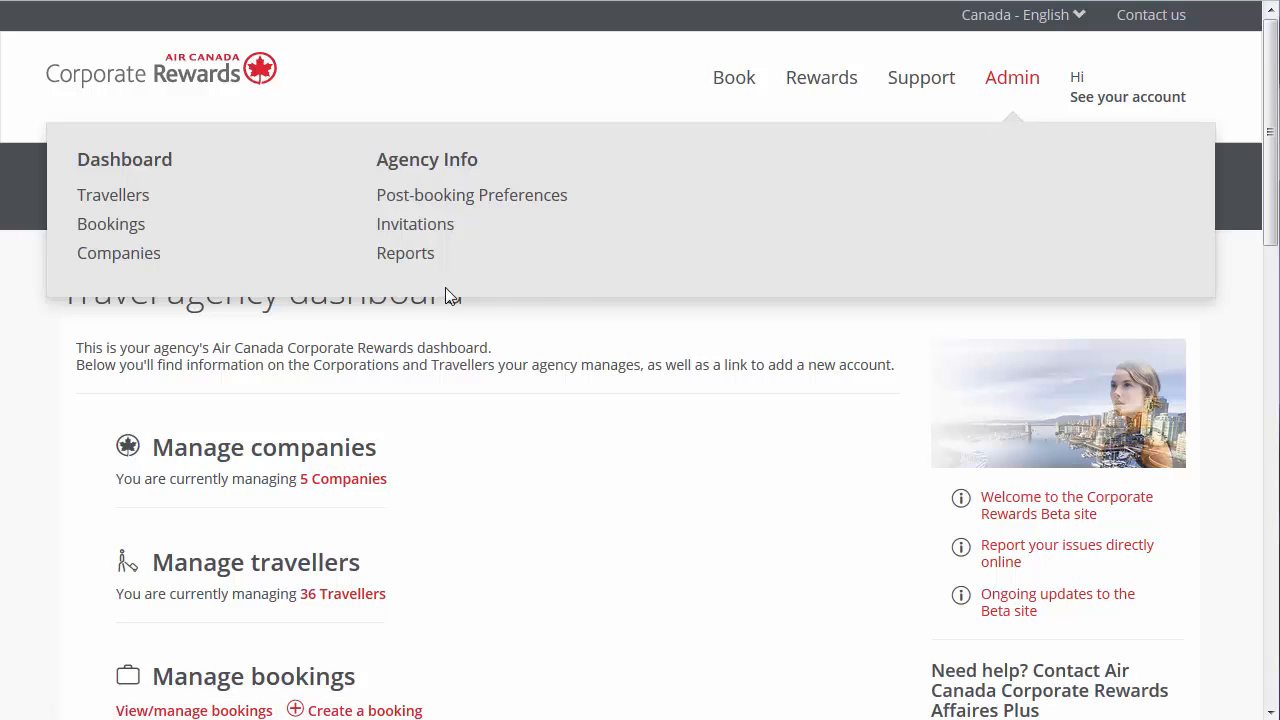
click(151, 256)
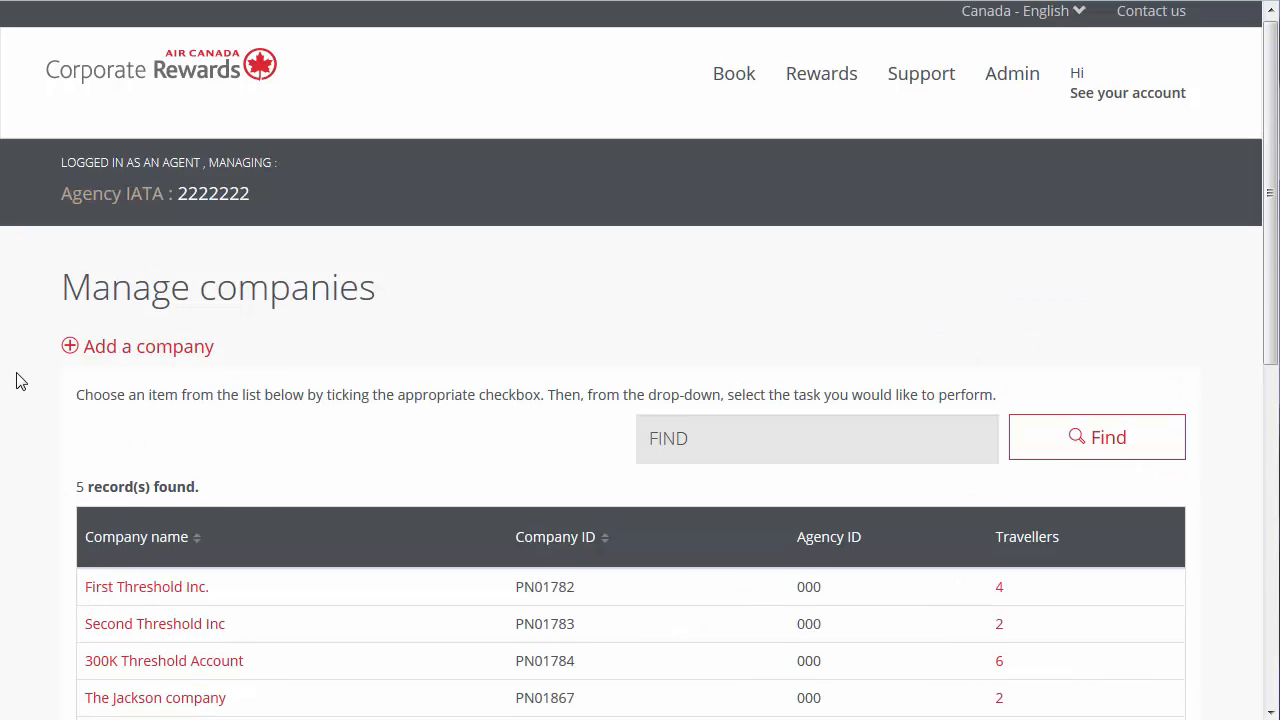
scroll(16, 382, down, 3)
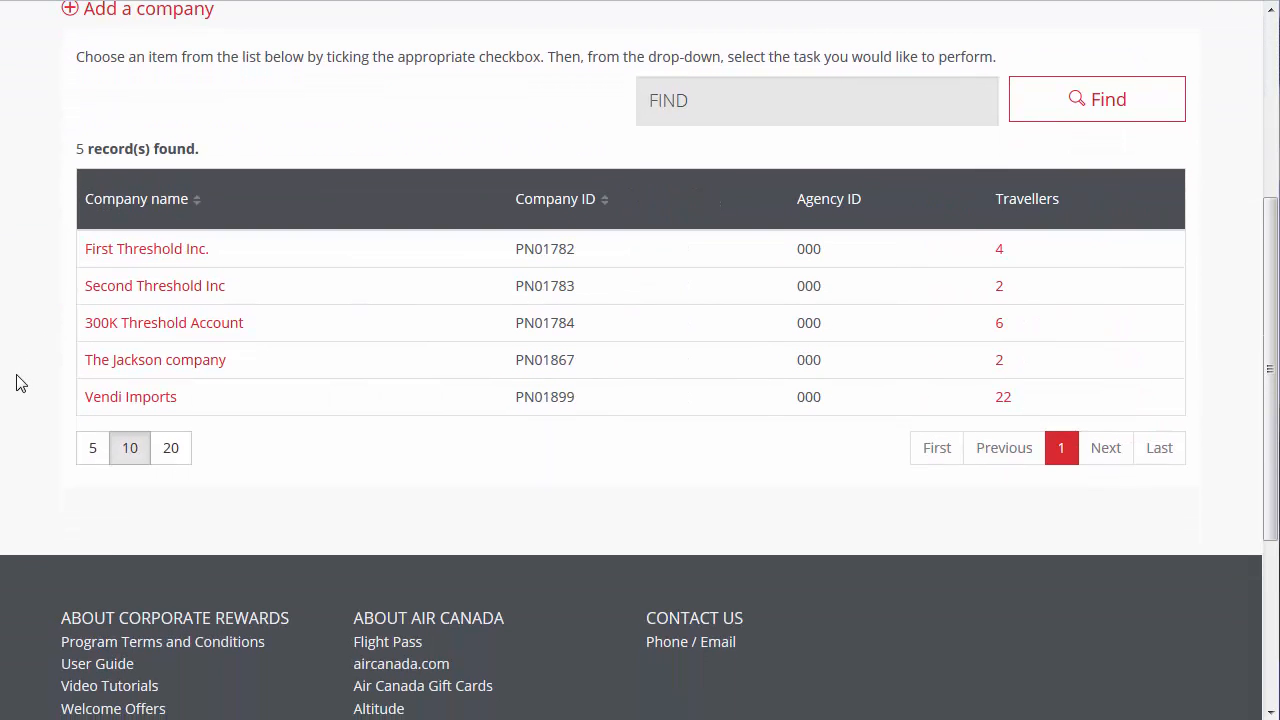
click(104, 405)
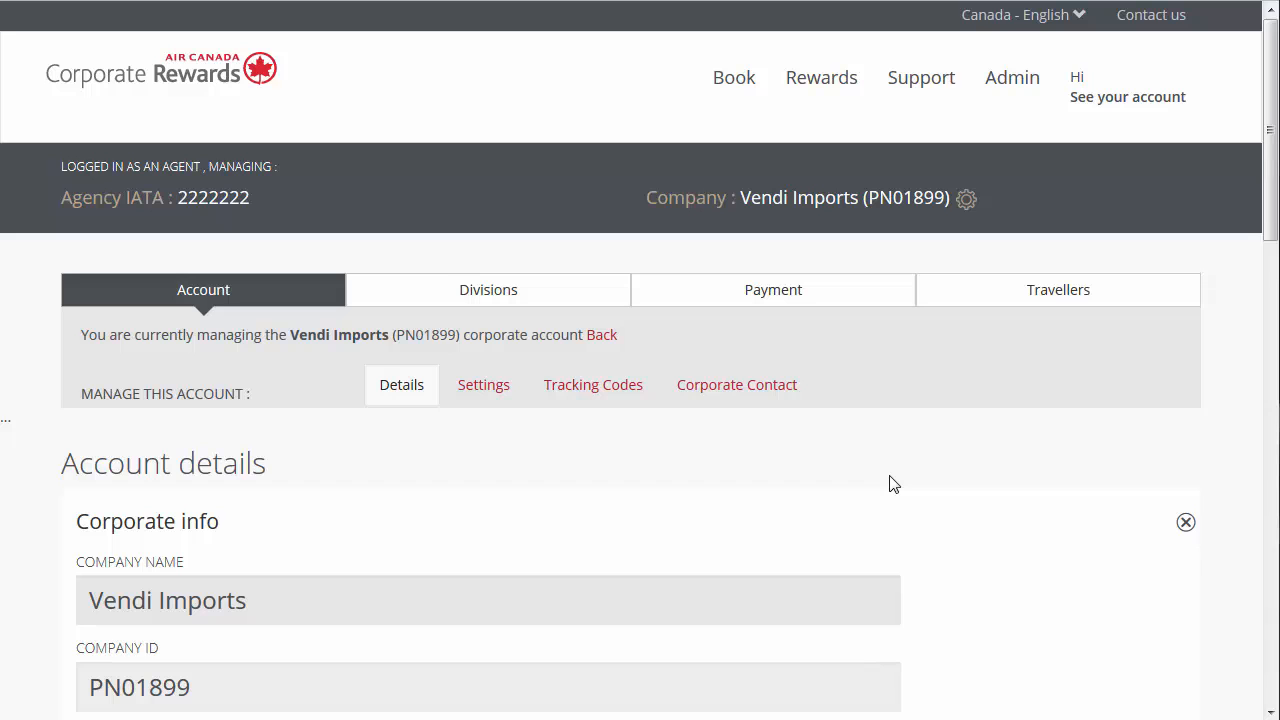
- Add an internal tracking code named Summit to the Vendi Imports account
click(632, 402)
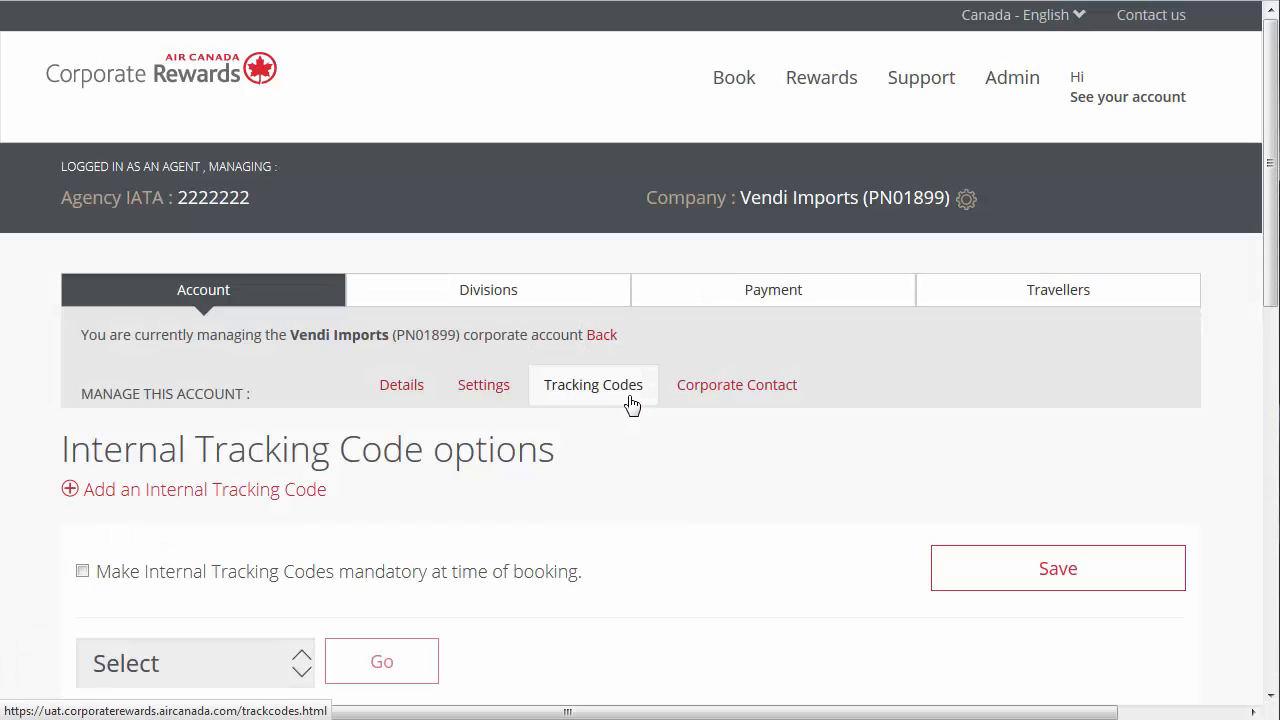
click(198, 500)
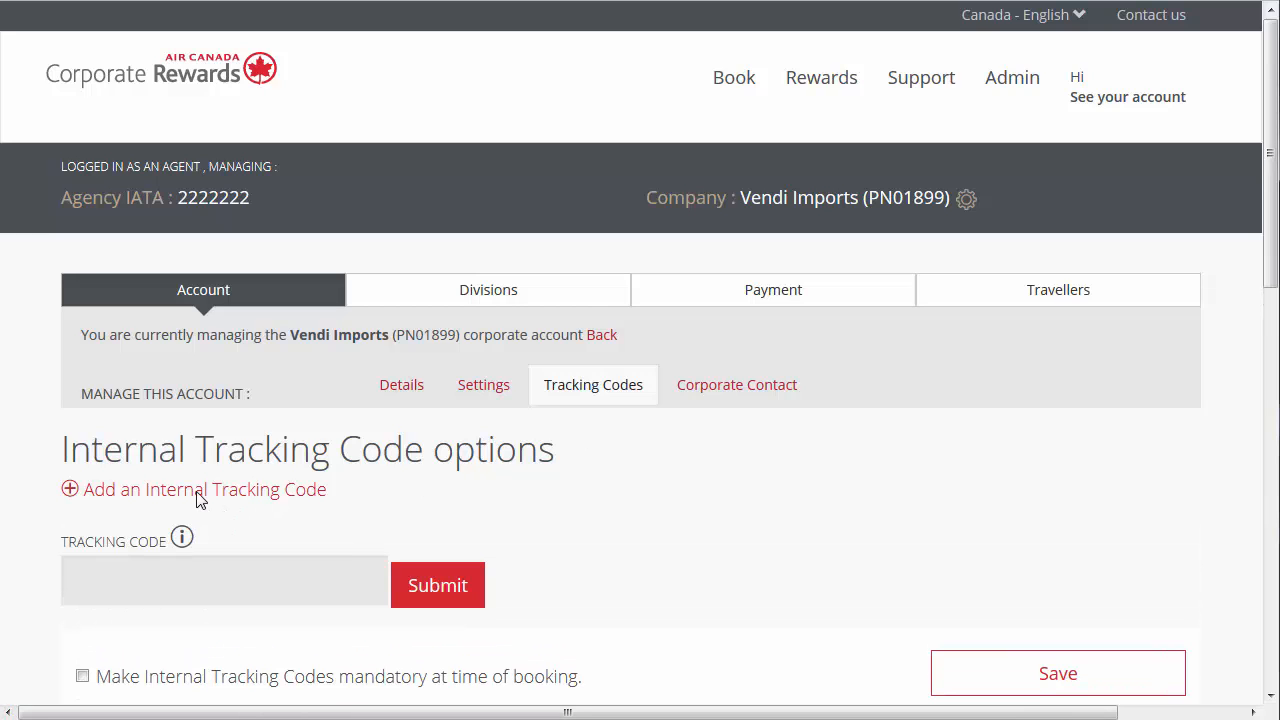
click(181, 580)
text(Summit)
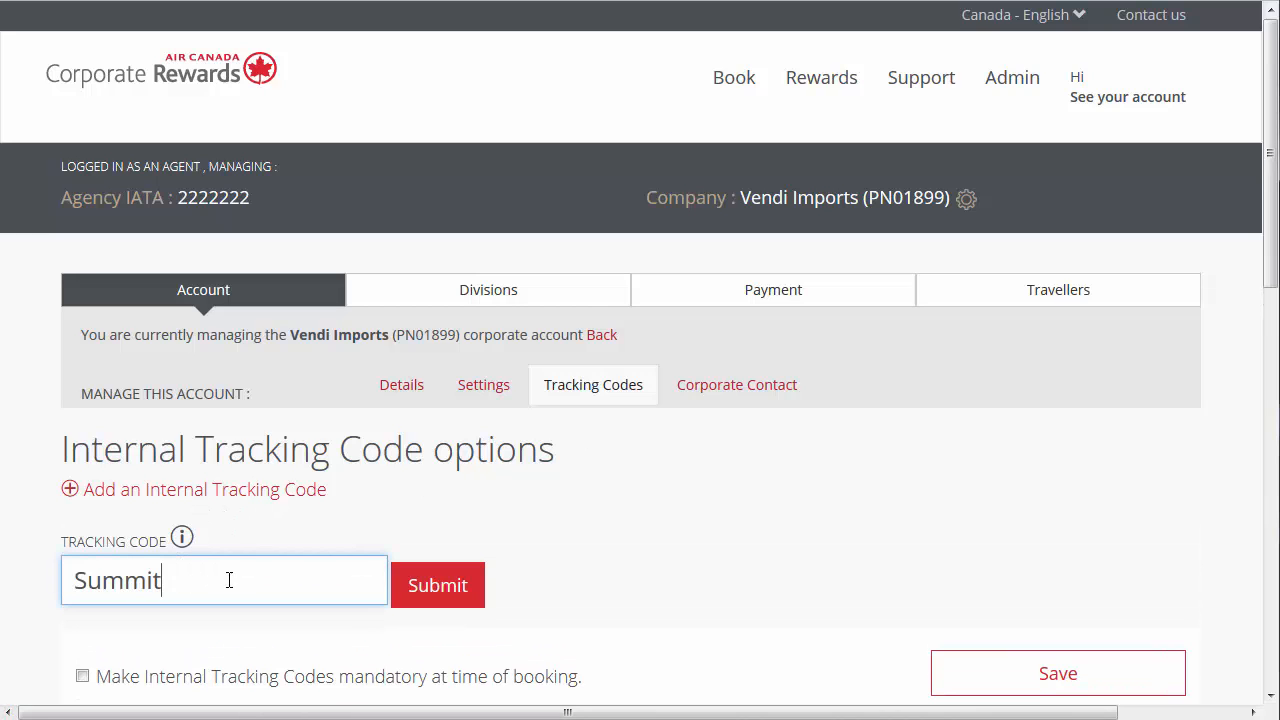
click(403, 604)
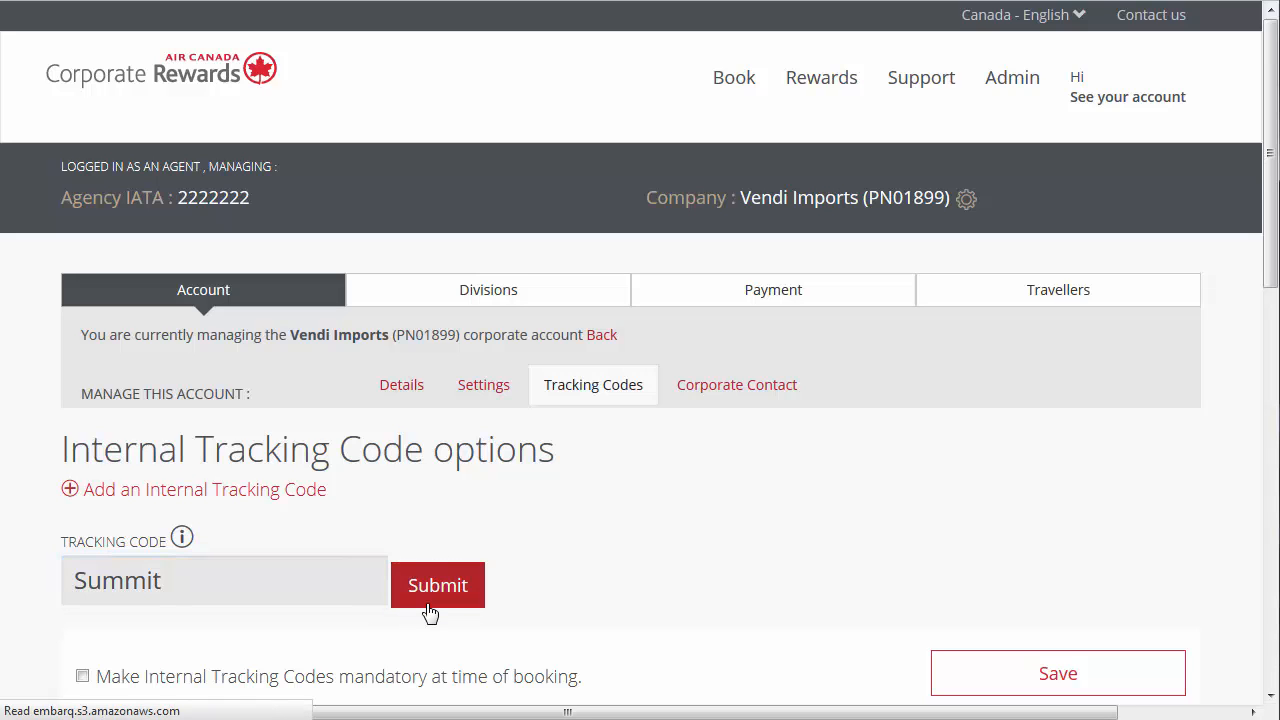
- Delete the Summit tracking code from the account's internal tracking codes
scroll(455, 640, down, 5)
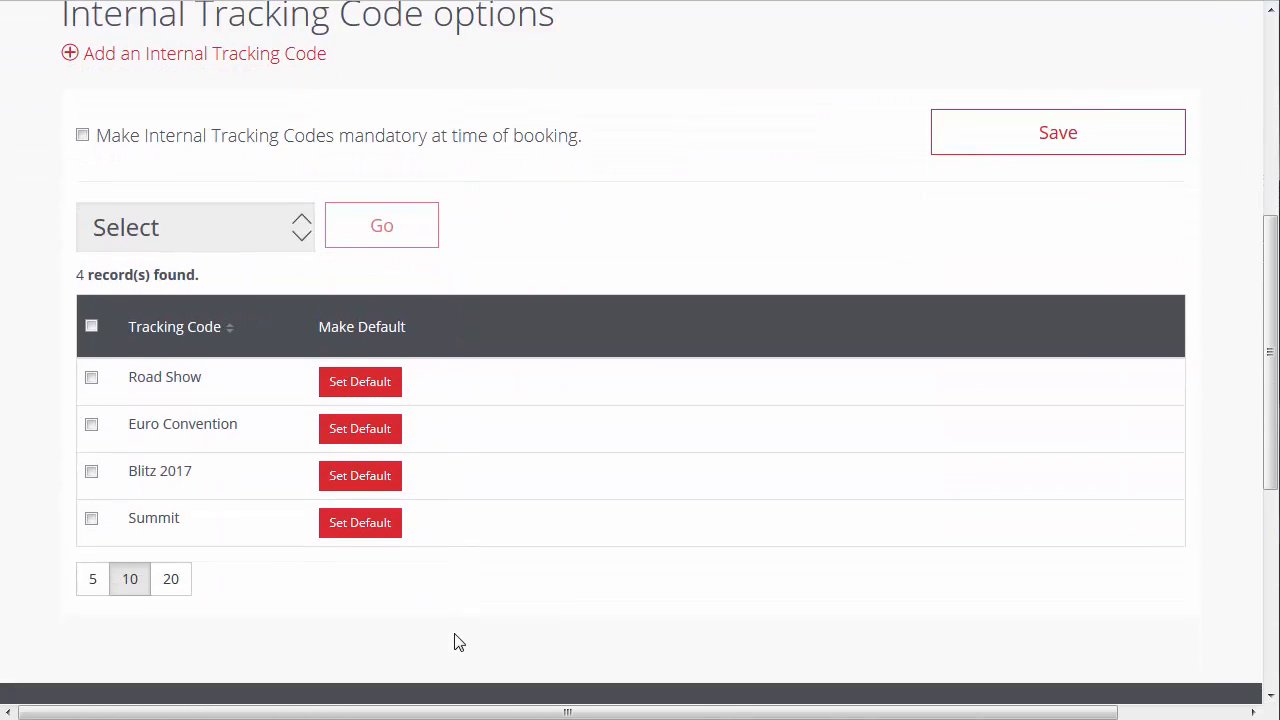
click(92, 520)
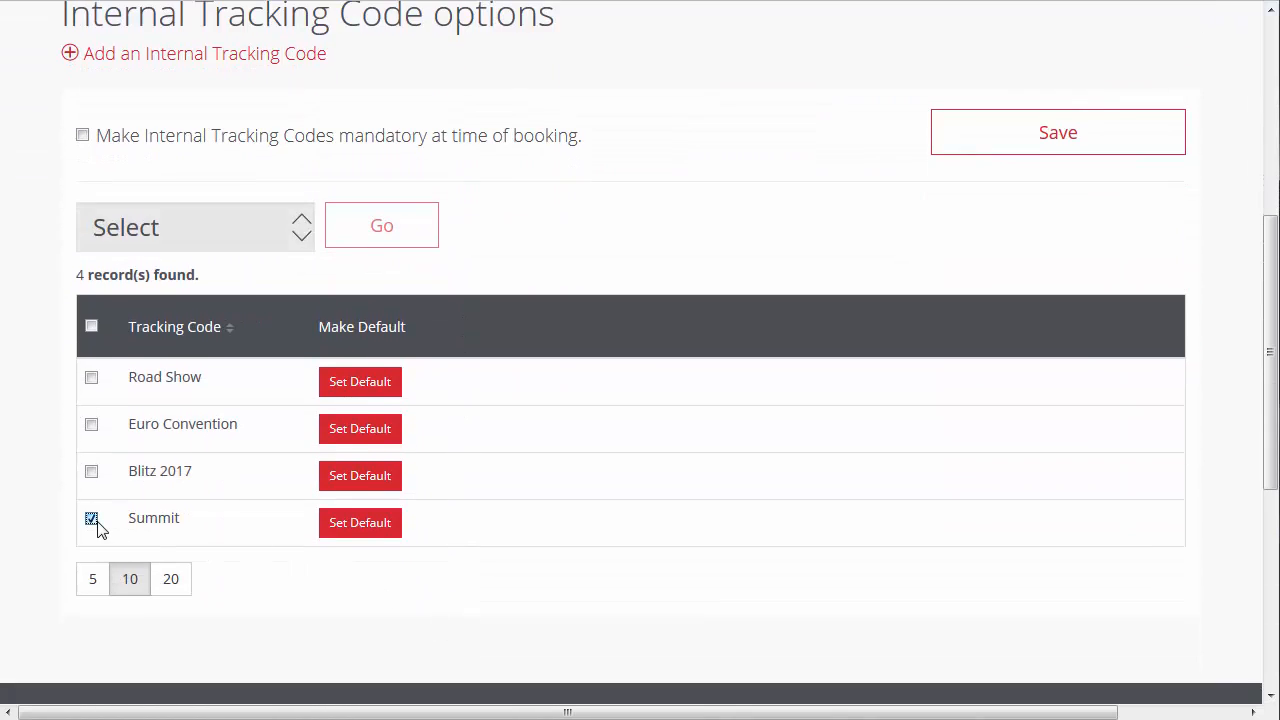
click(295, 240)
click(290, 296)
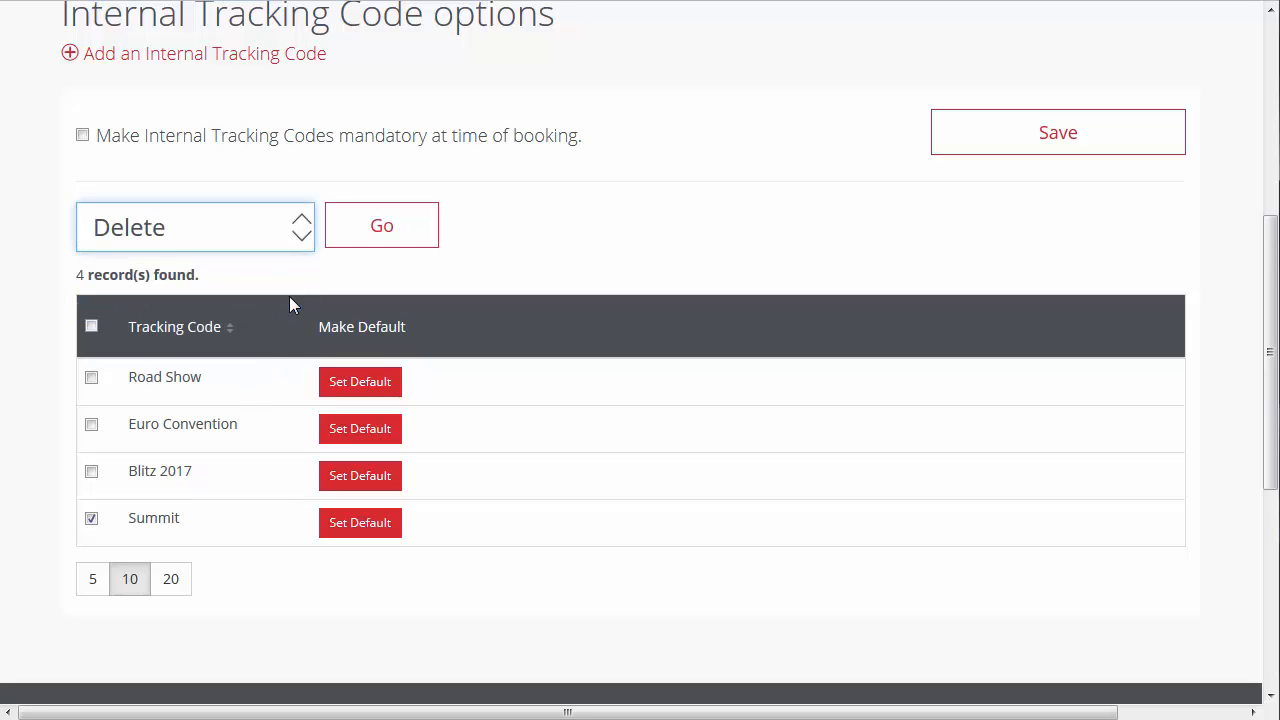
scroll(418, 240, up, 1)
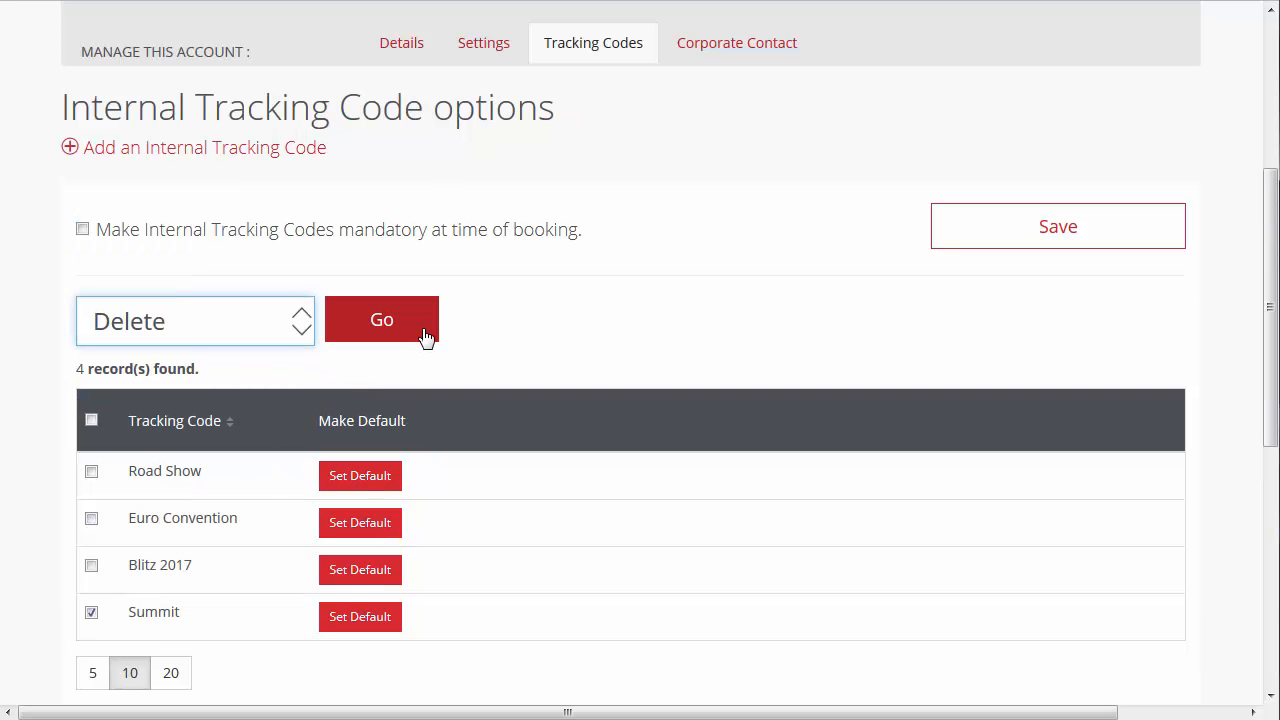
click(425, 337)
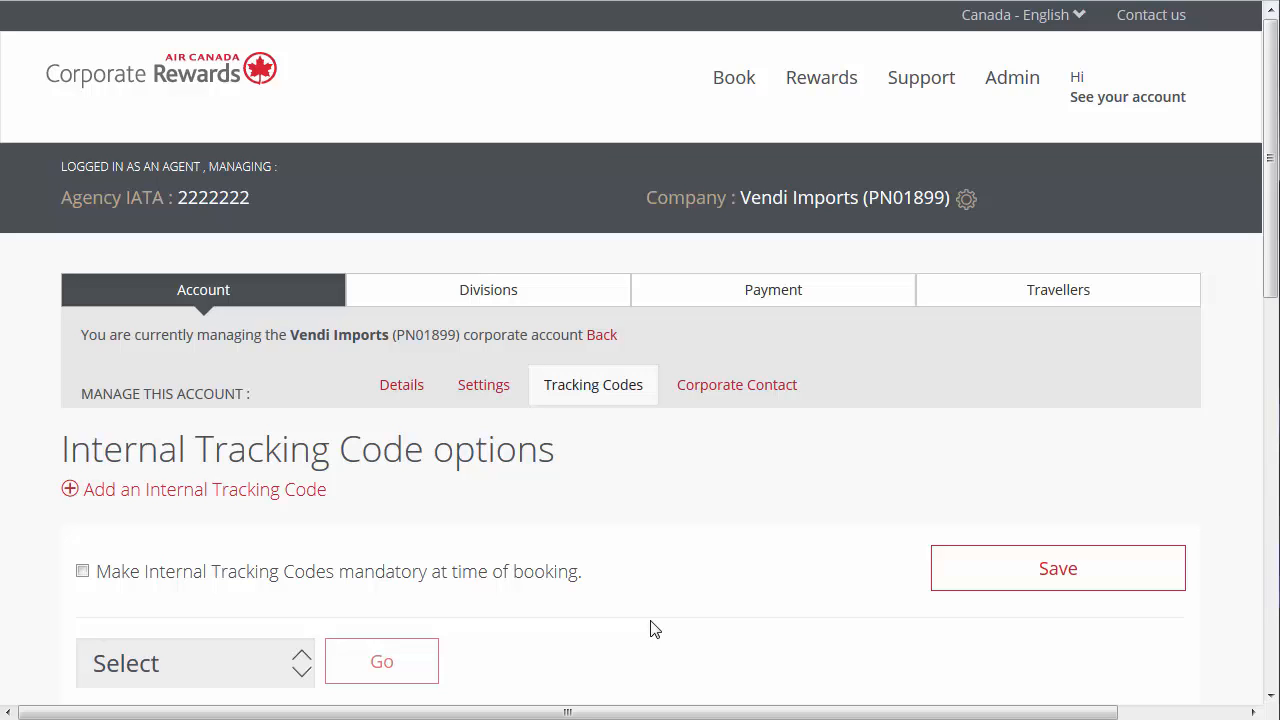
- Review the account's primary corporate contact details and save them
click(738, 405)
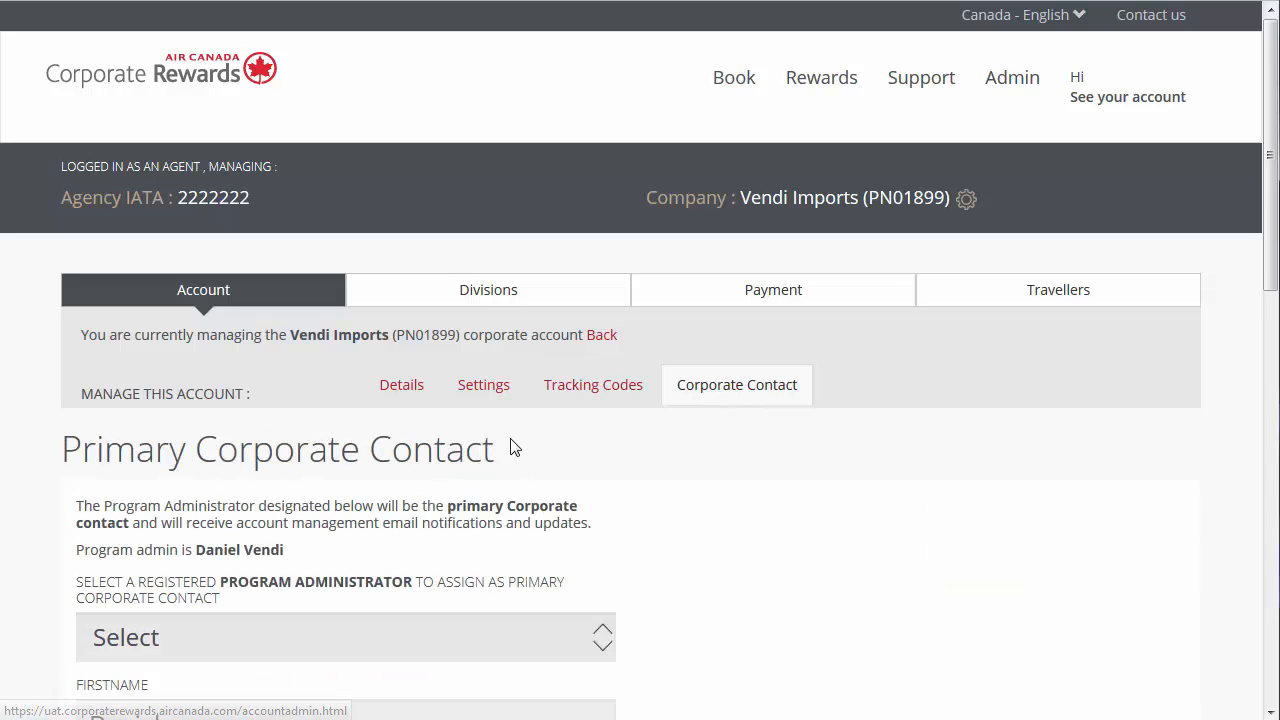
scroll(35, 540, down, 5)
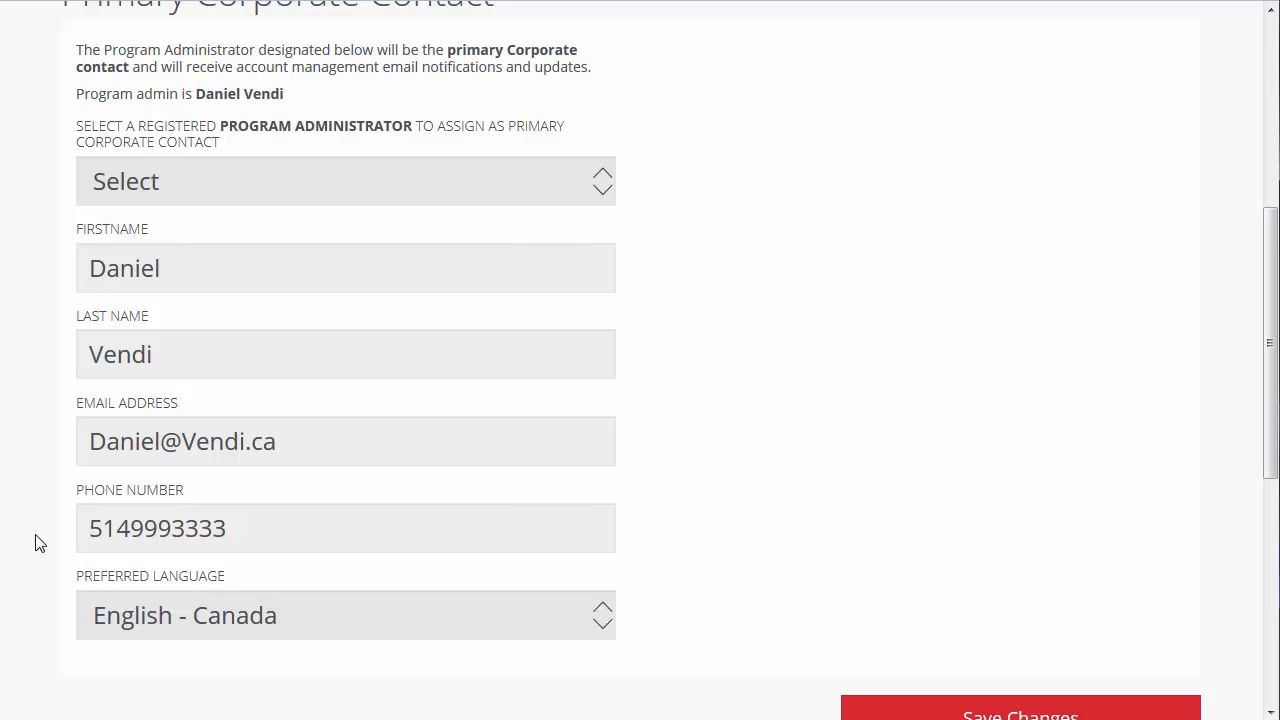
scroll(35, 543, down, 2)
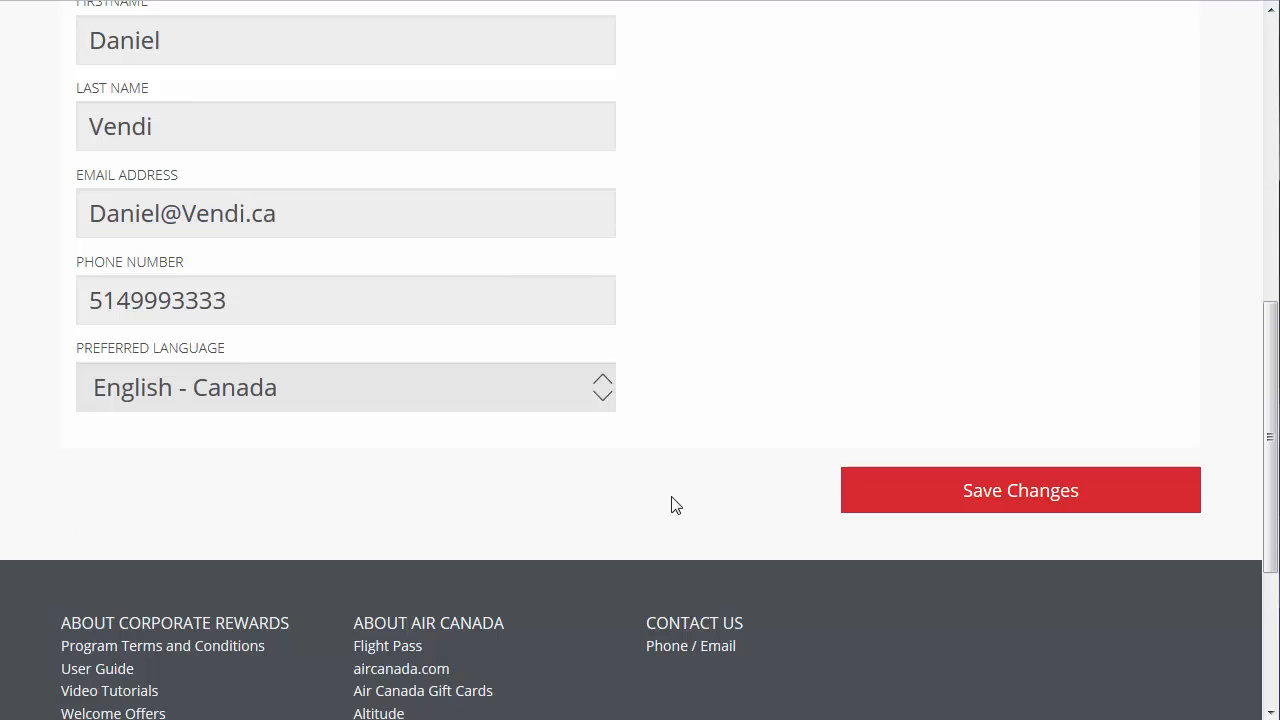
click(895, 508)
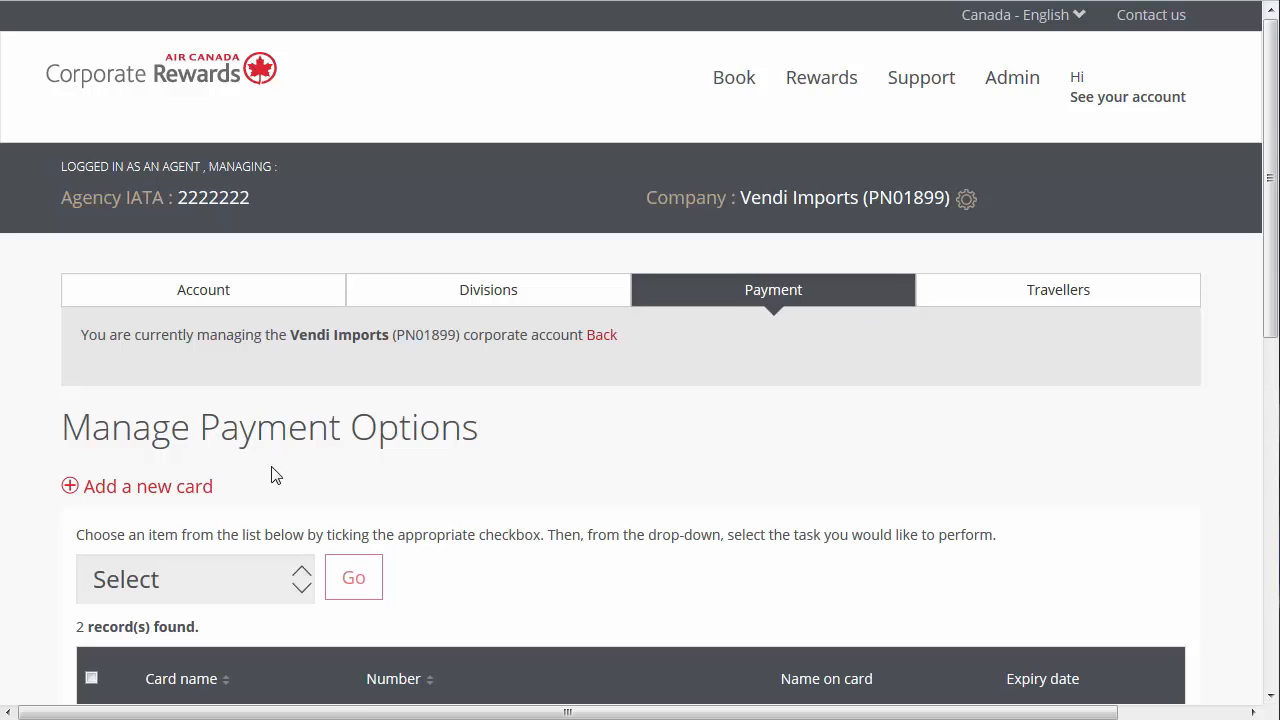
- Start a new payment card named Corporate - Europe, entering the cardholder's name, card number and card type, with expiration May 2019
click(200, 488)
scroll(50, 500, down, 3)
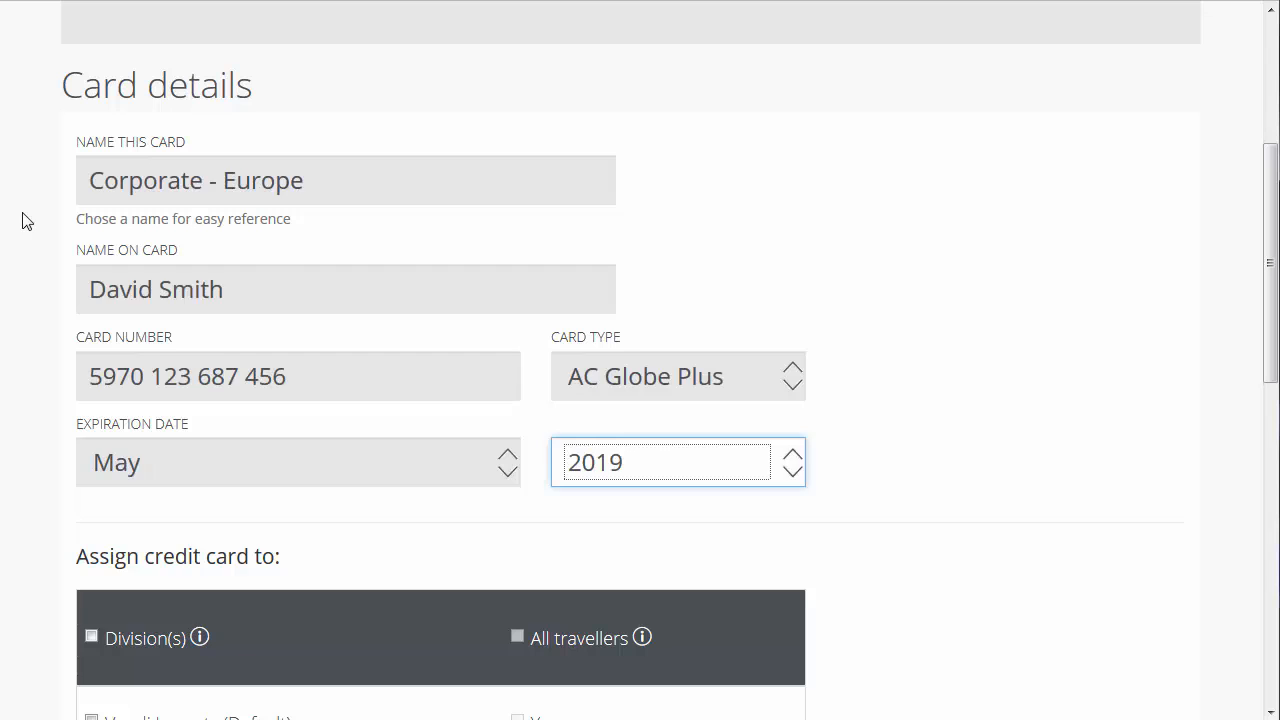
scroll(30, 360, down, 5)
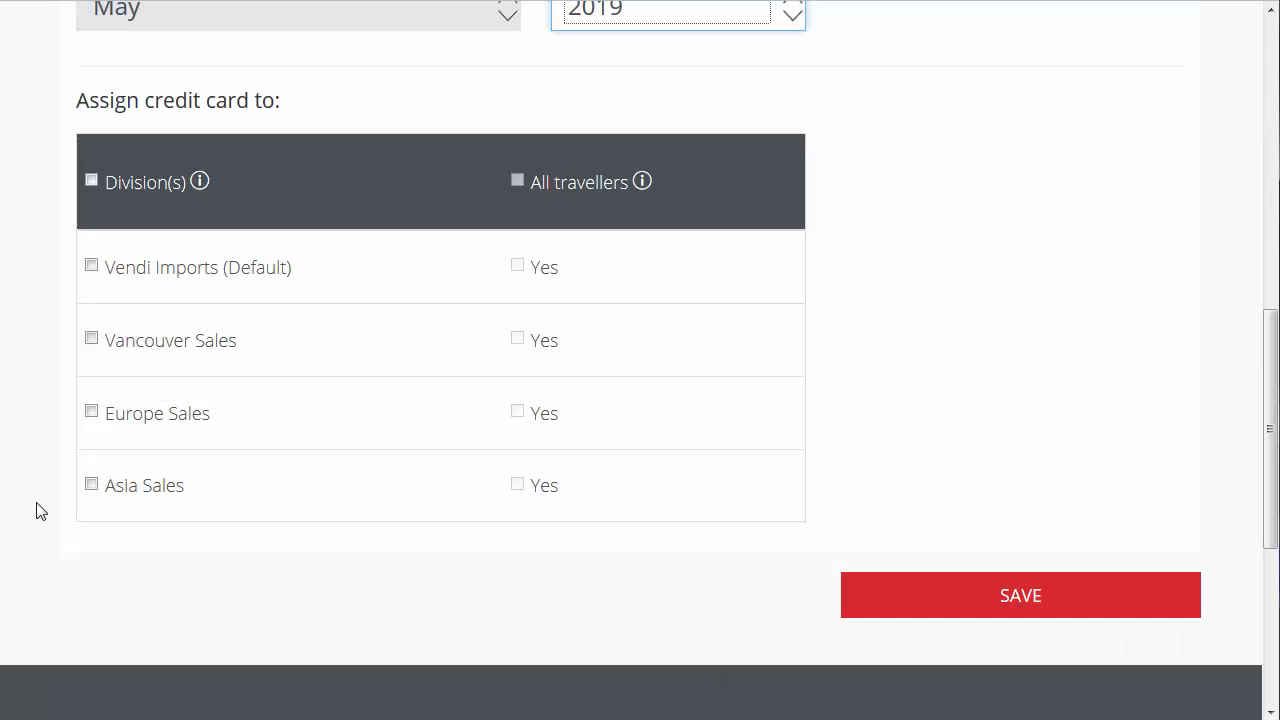
- Assign the new card to the Europe Sales division and all its travellers, and save the card
click(91, 413)
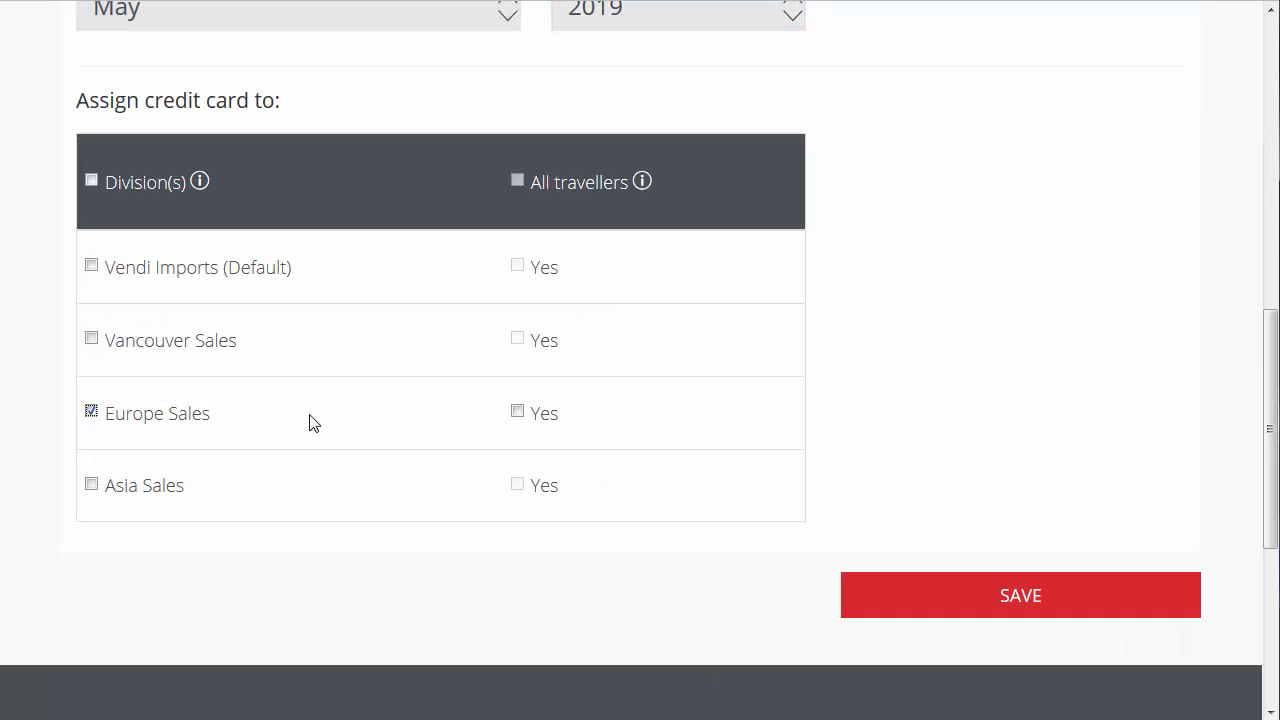
click(517, 413)
click(965, 596)
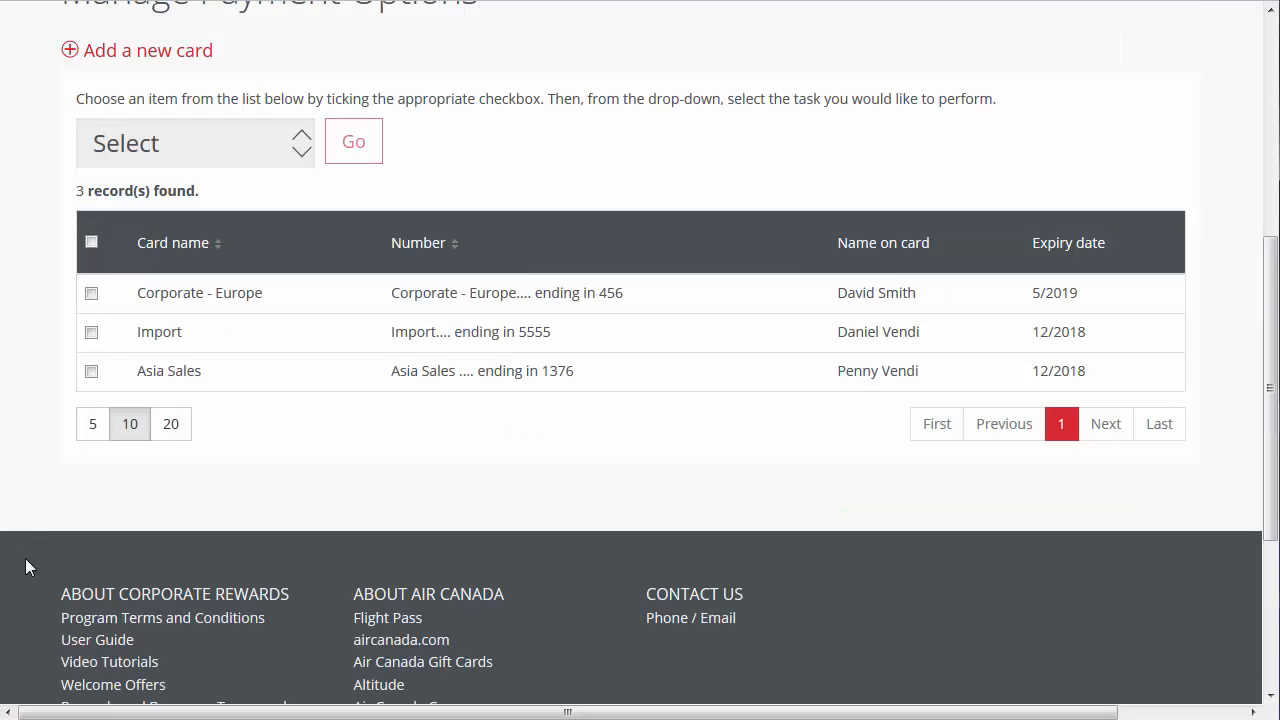
- Delete the Corporate - Europe card from the company's payment options
click(91, 293)
click(291, 158)
click(281, 214)
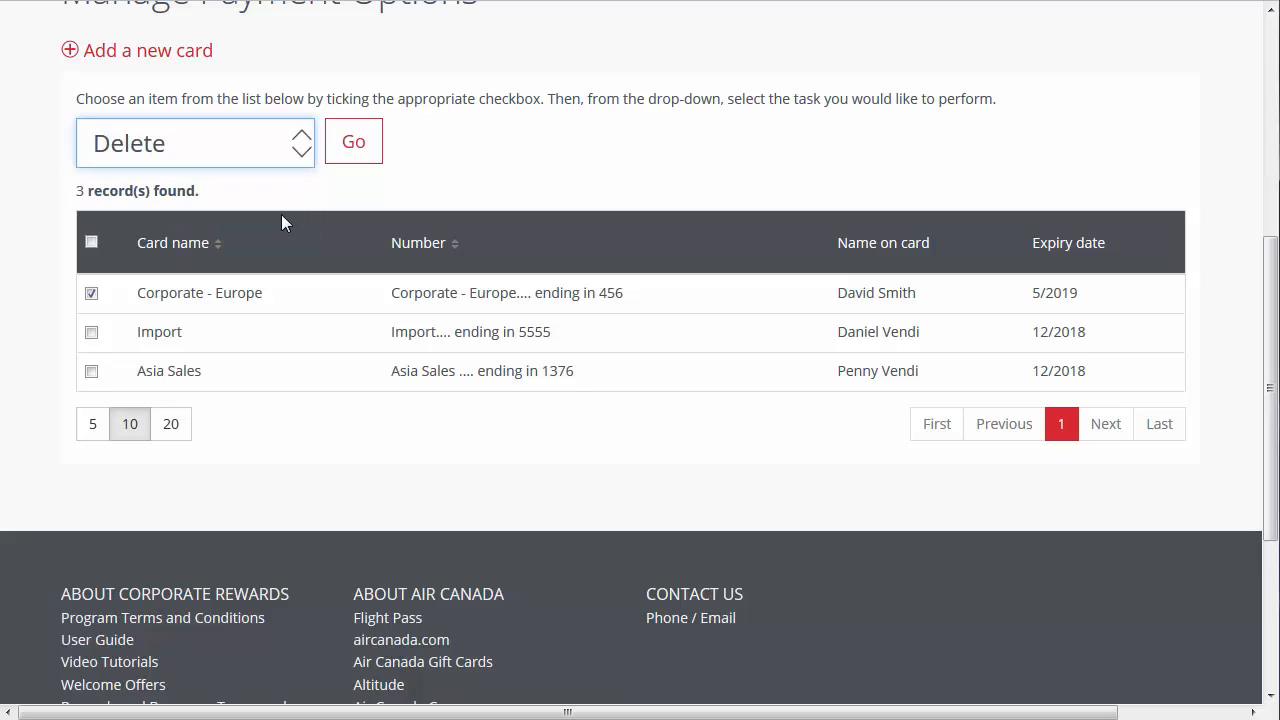
click(370, 162)
click(900, 276)
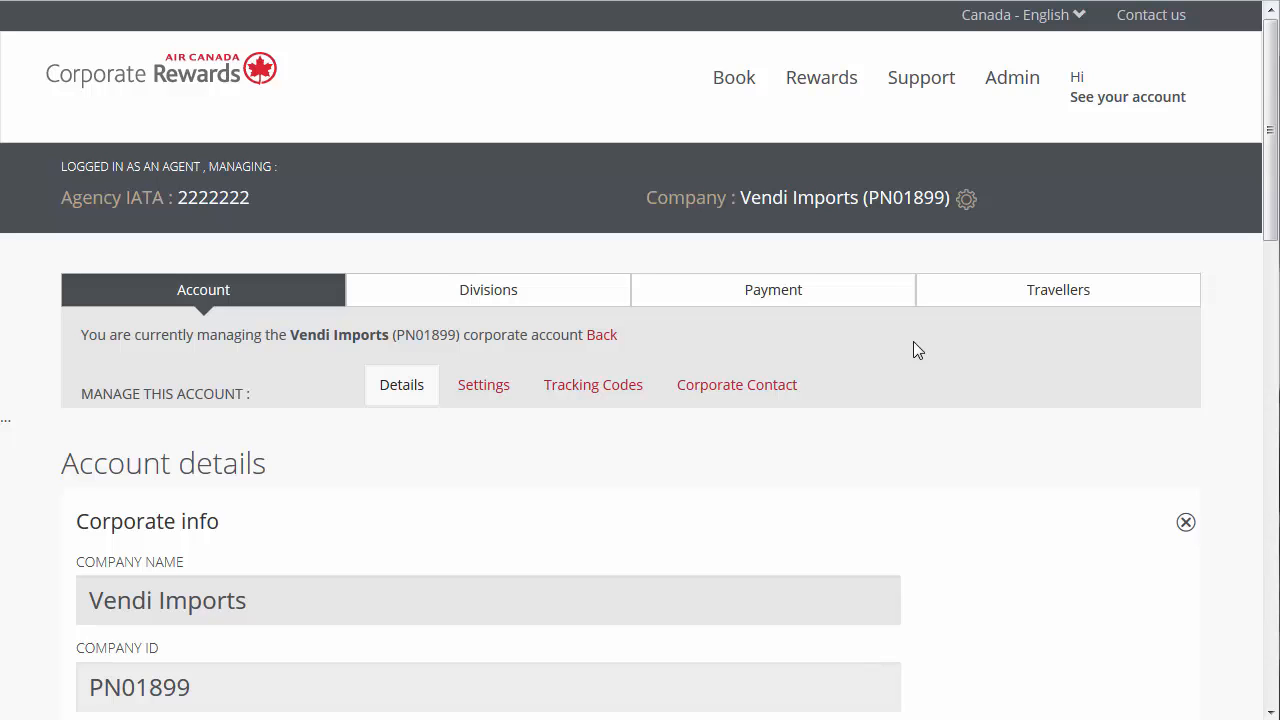
- Add a division named Vendi - Canada with a new address and phone number instead of the company address, and save it
click(601, 313)
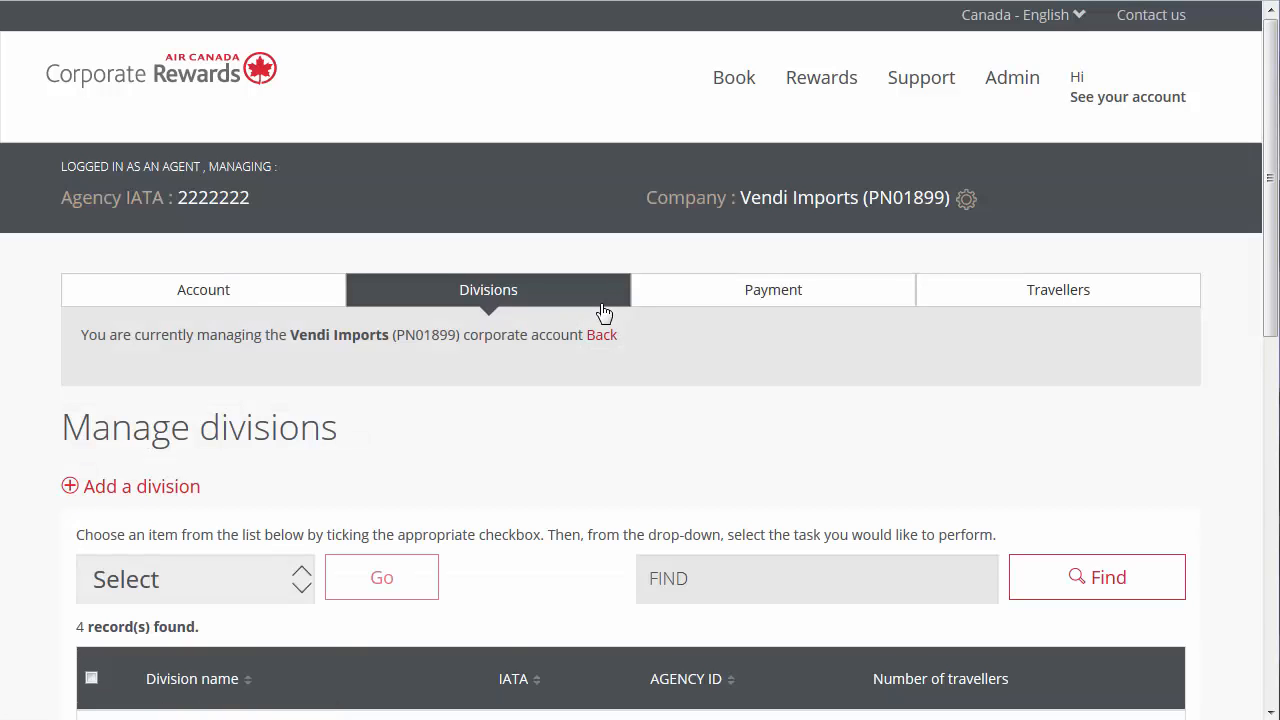
click(185, 490)
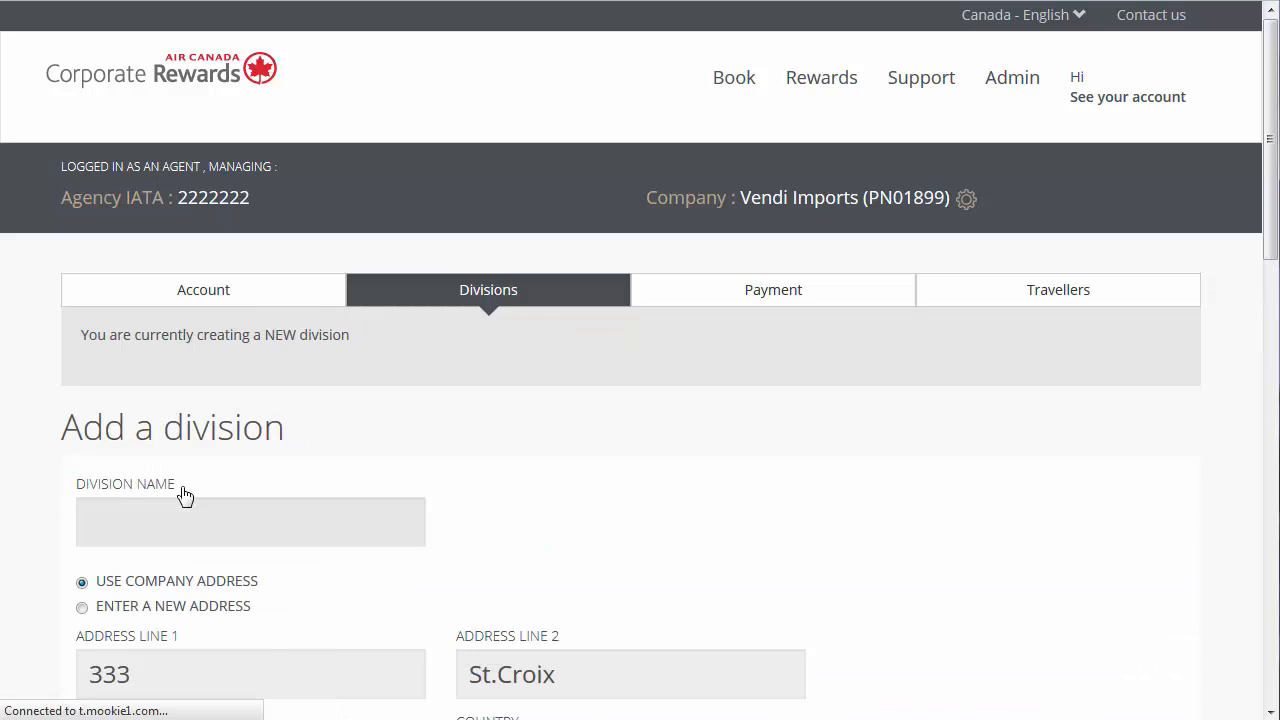
scroll(35, 497, down, 3)
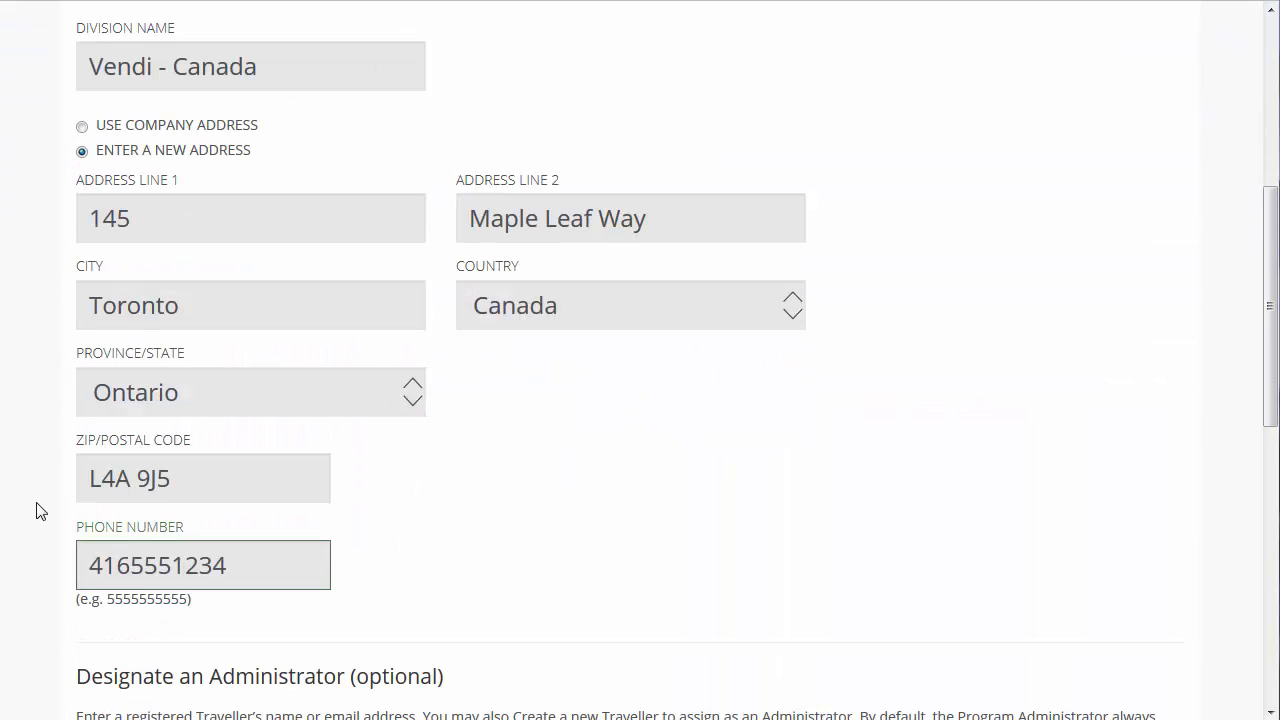
scroll(36, 511, down, 5)
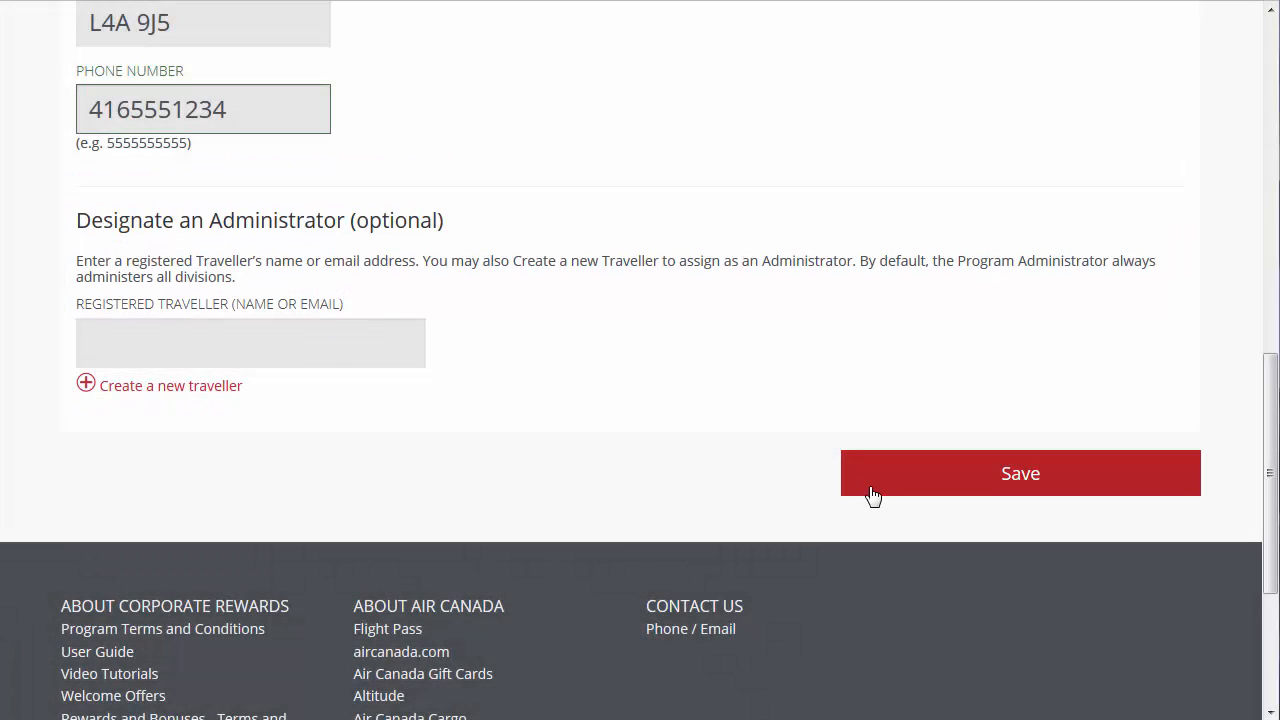
click(872, 494)
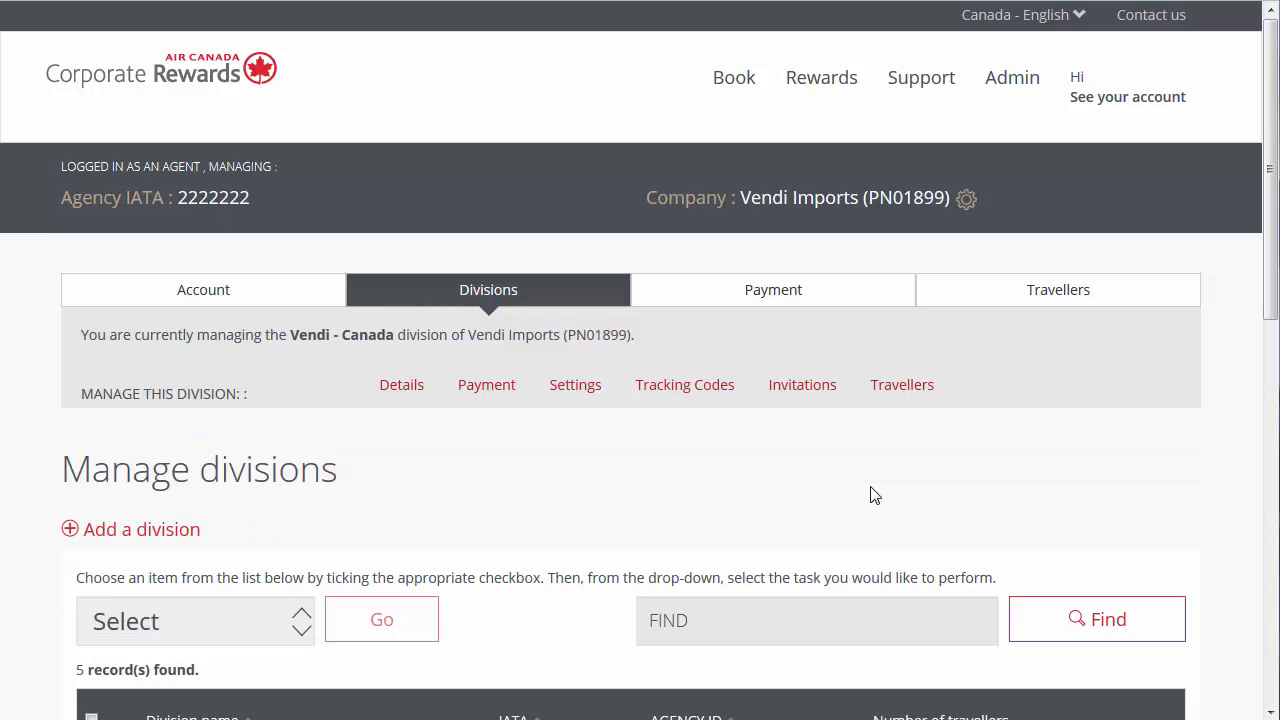
- Open the Vancouver Sales division's details for editing, go to its city, and save the division
scroll(56, 380, down, 5)
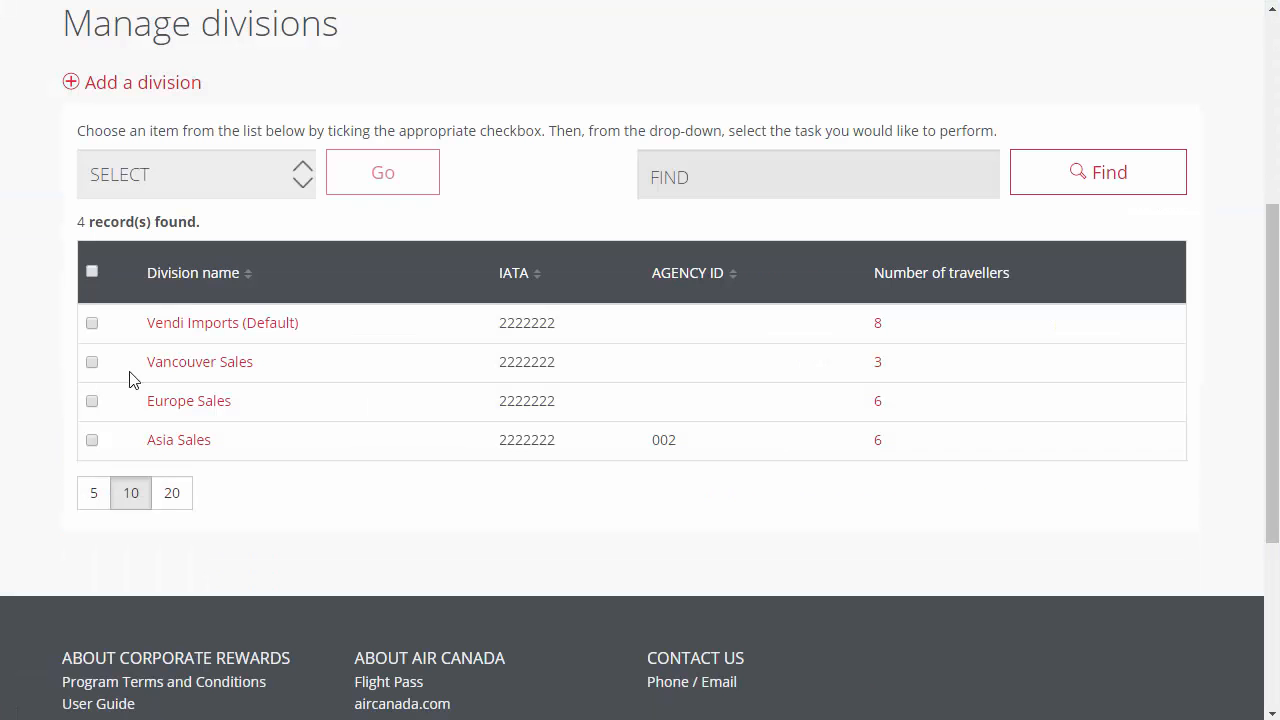
click(183, 368)
click(214, 466)
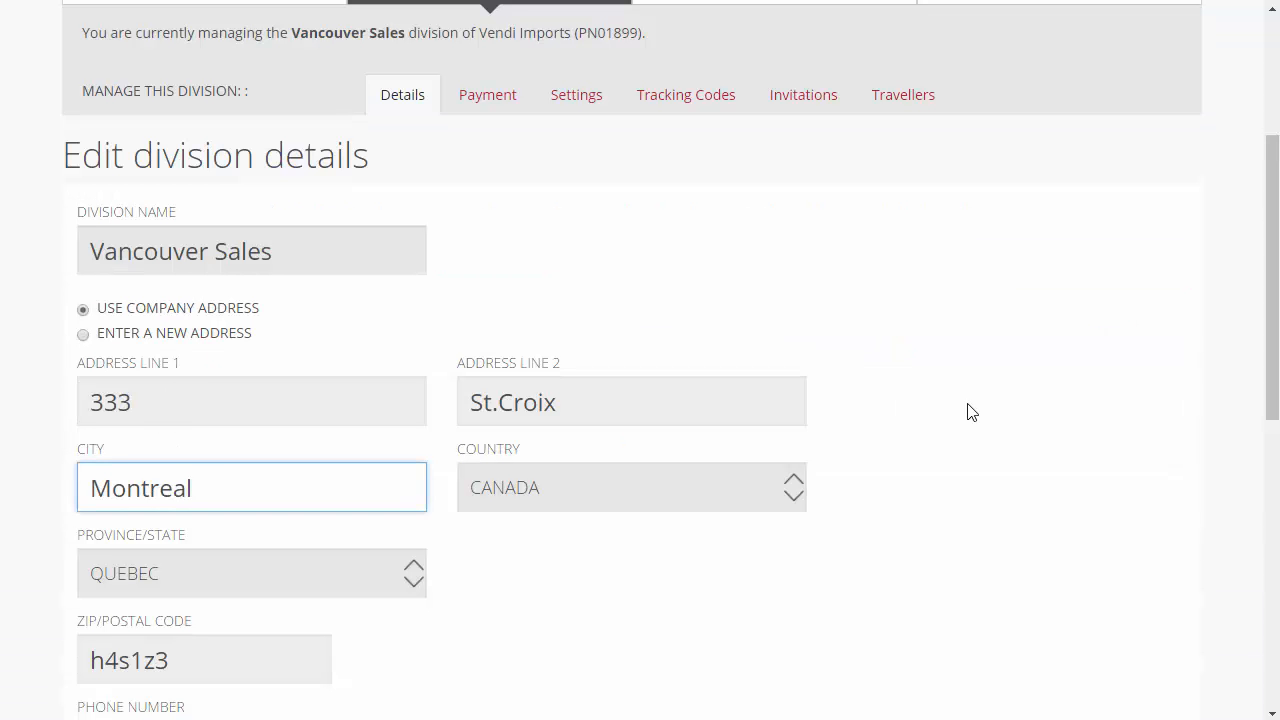
scroll(967, 412, down, 3)
click(1034, 623)
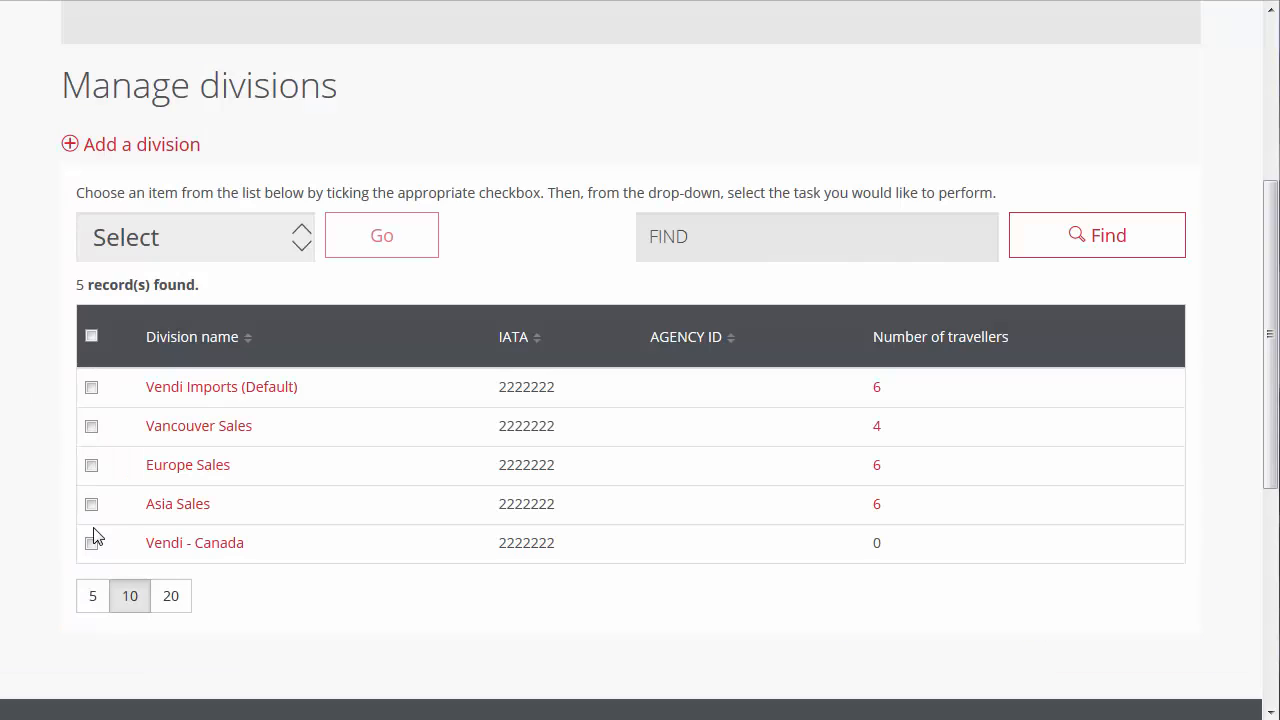
- Delete the Vendi - Canada division from the company's divisions and confirm the removal
click(91, 543)
click(300, 240)
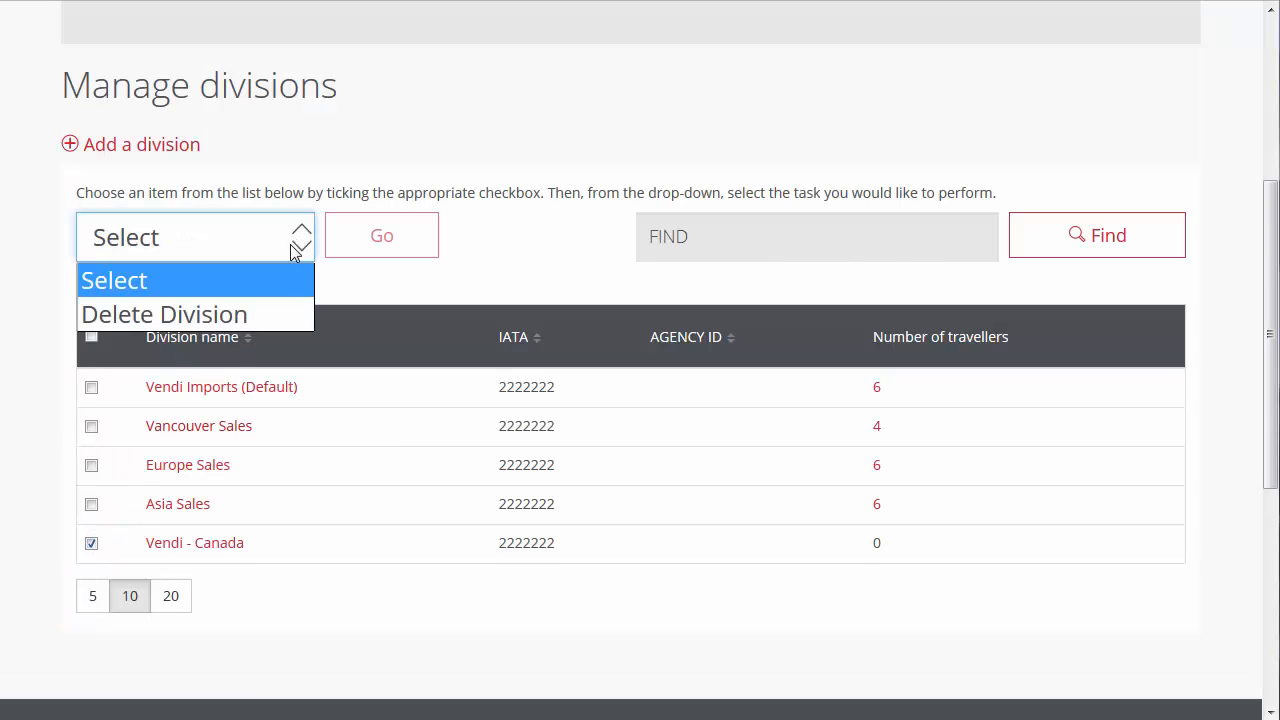
click(266, 311)
click(380, 248)
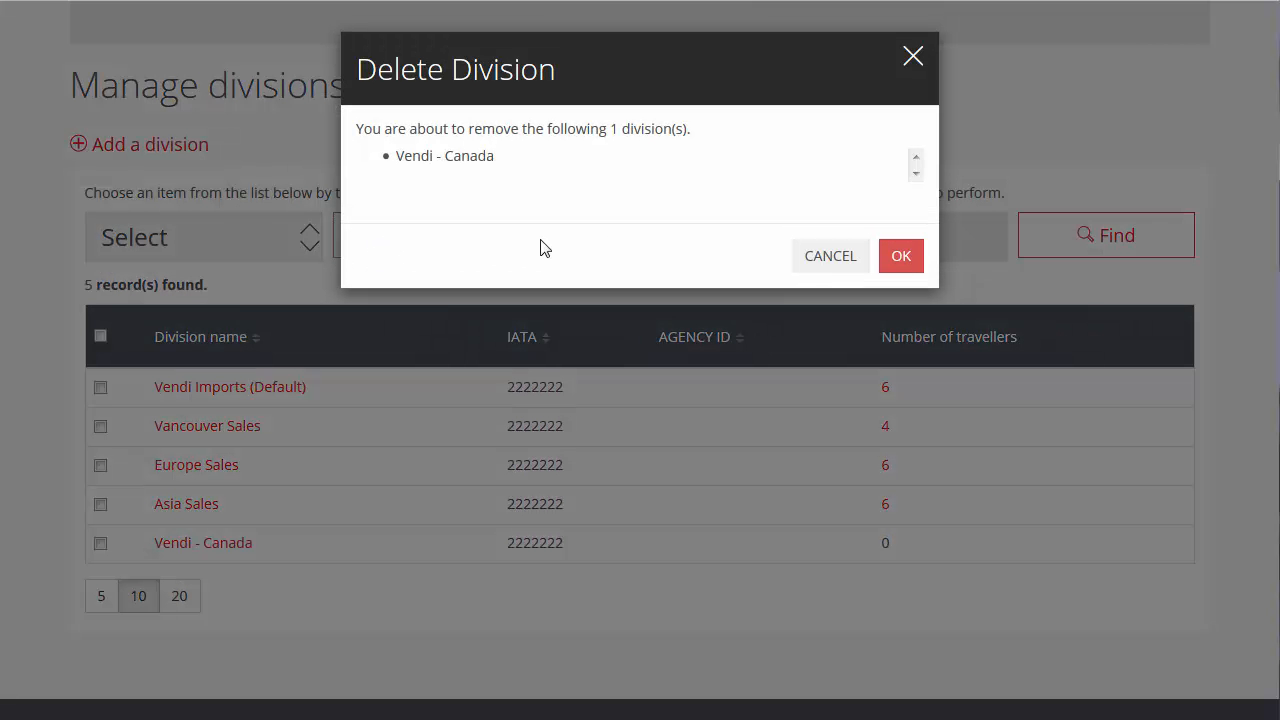
click(893, 267)
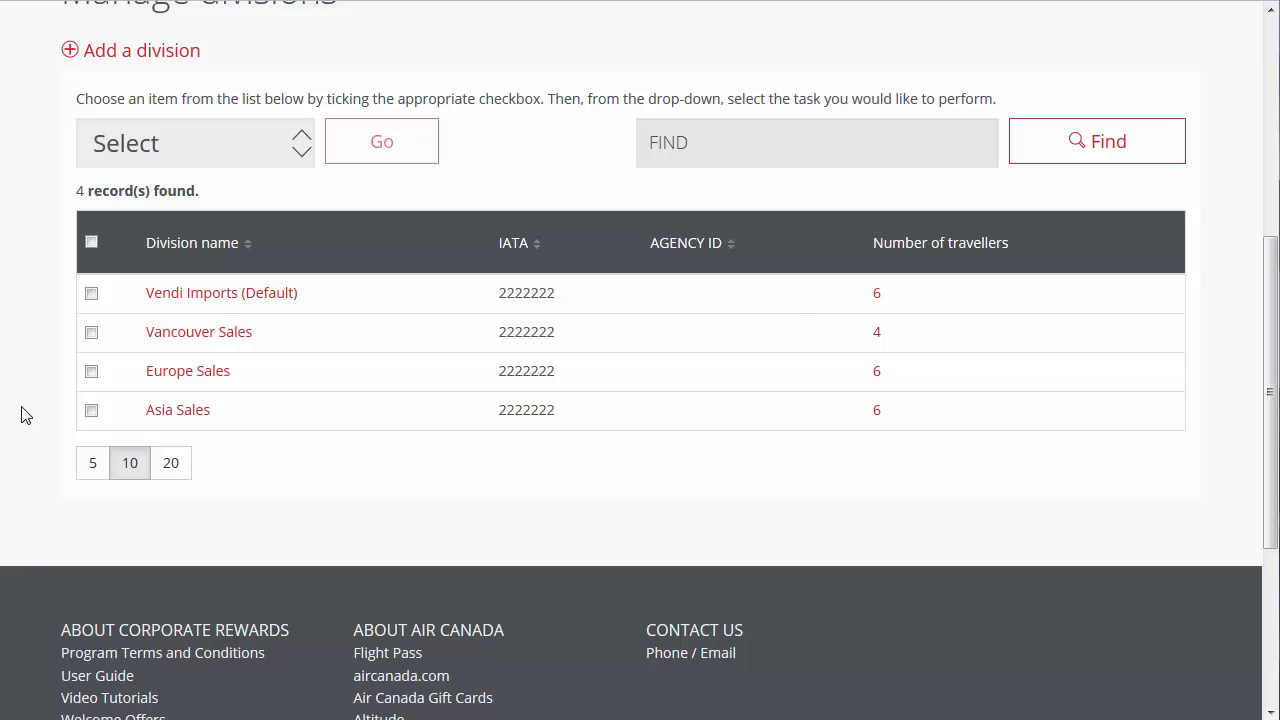
- Set the Asia Sales division's default agency ID to 001 in its settings and save
scroll(25, 415, up, 5)
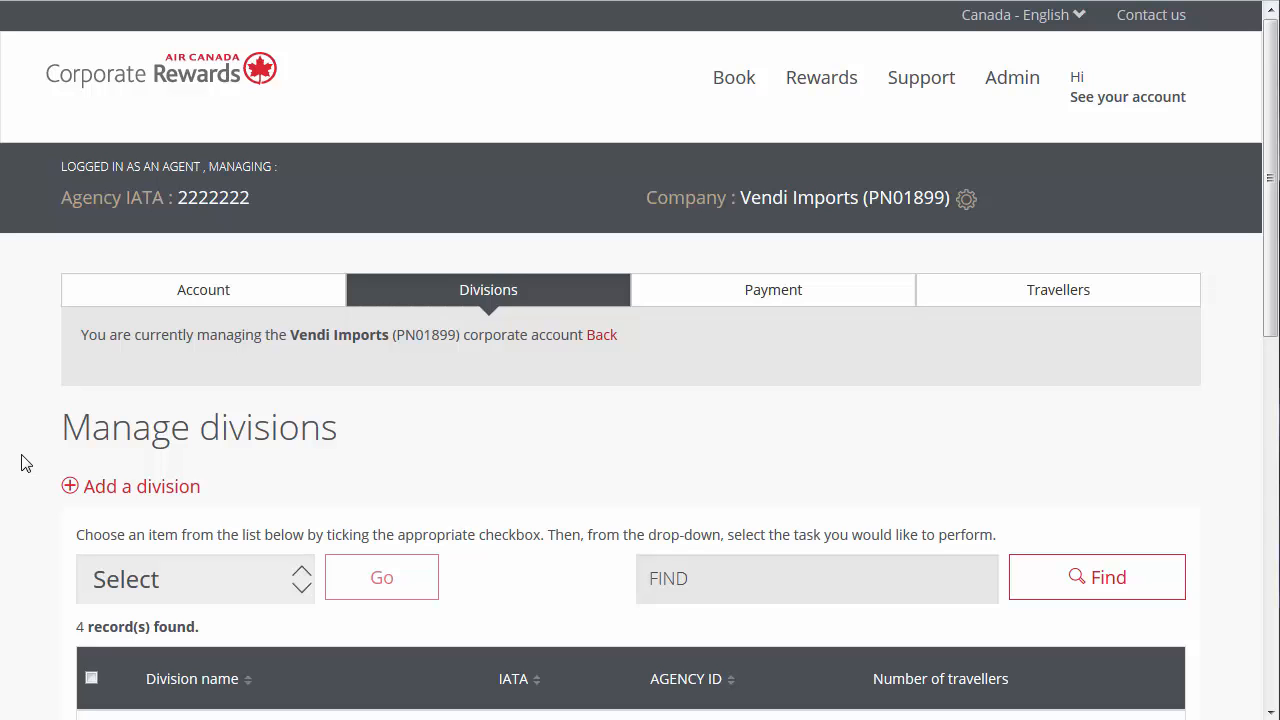
scroll(25, 463, down, 3)
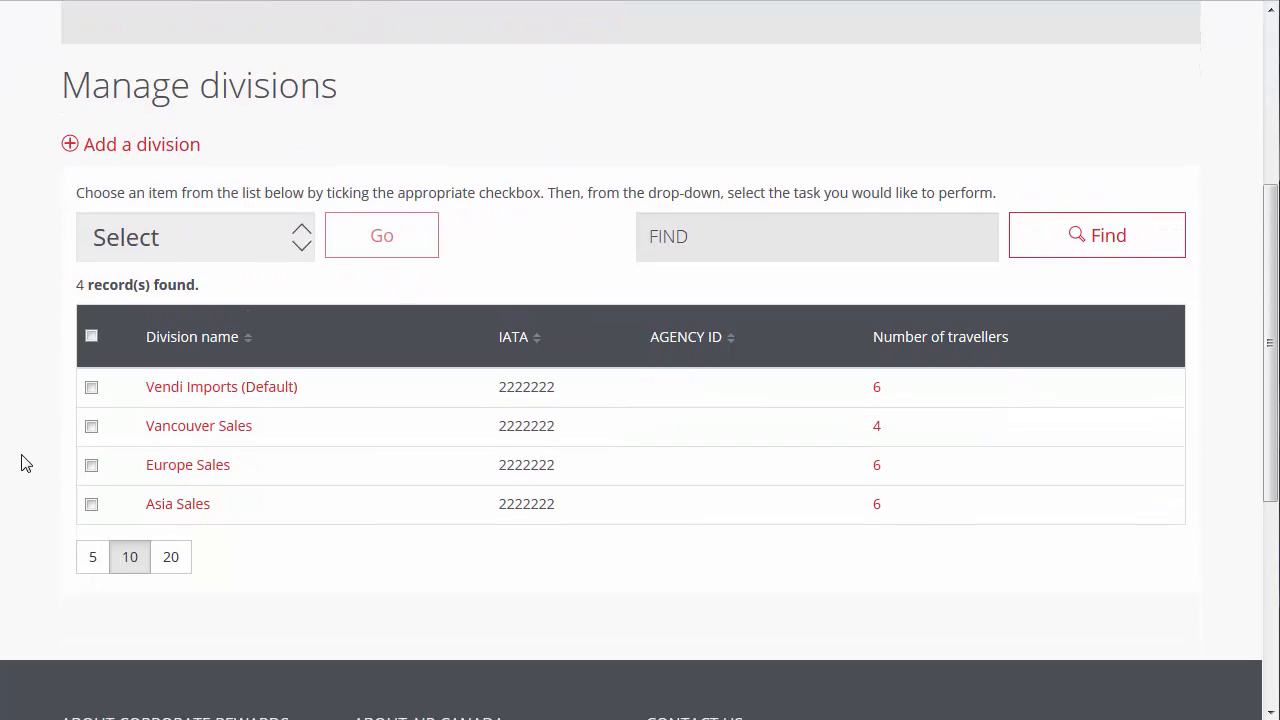
click(153, 507)
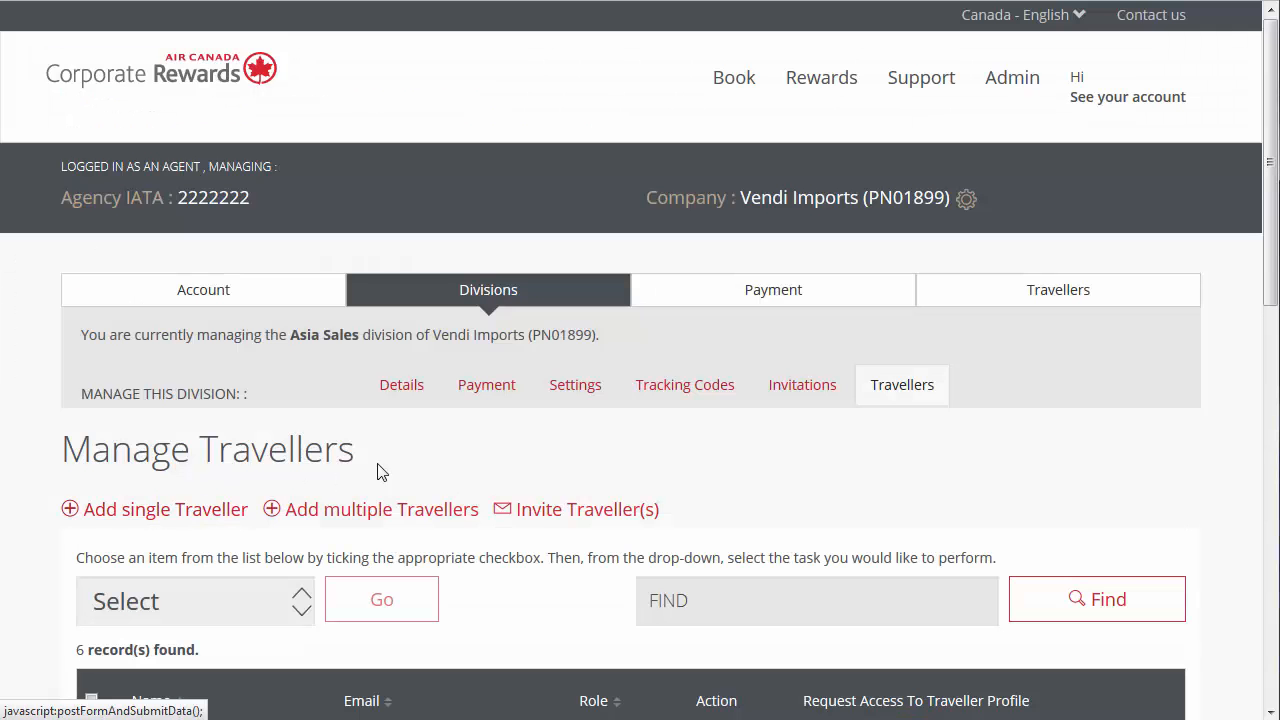
click(588, 408)
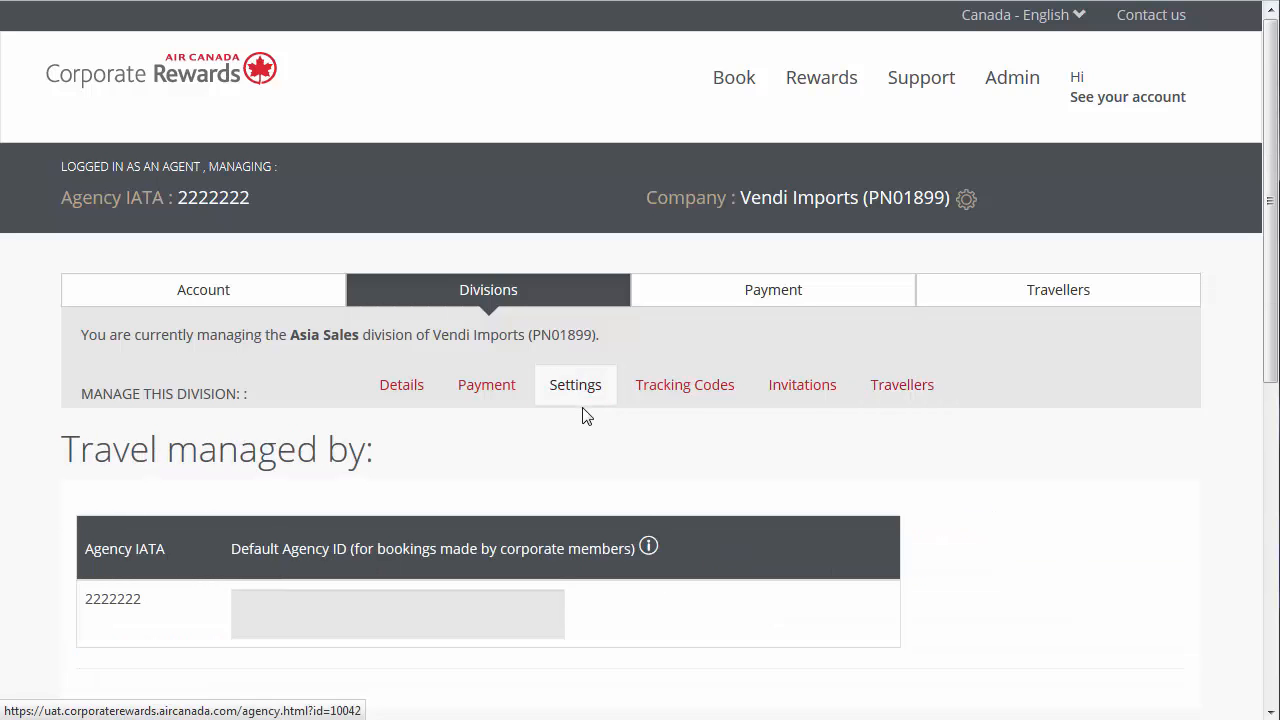
scroll(583, 417, down, 2)
click(461, 397)
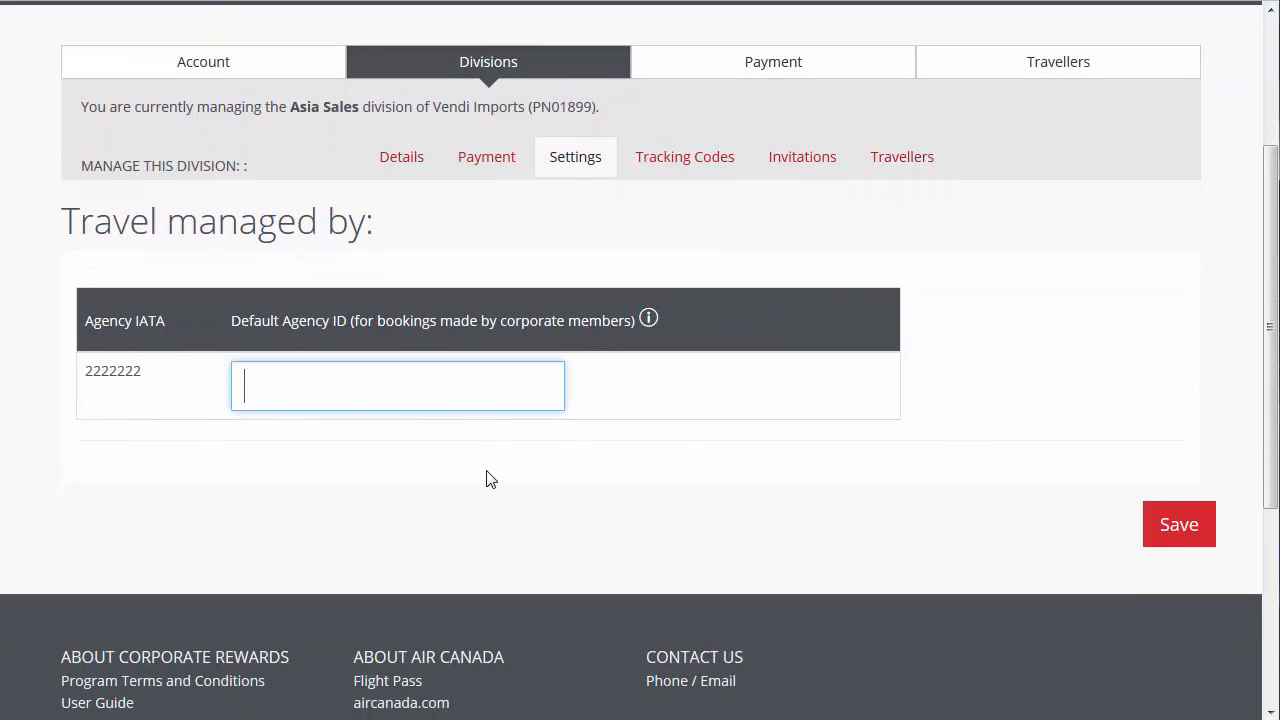
text(001)
click(1152, 548)
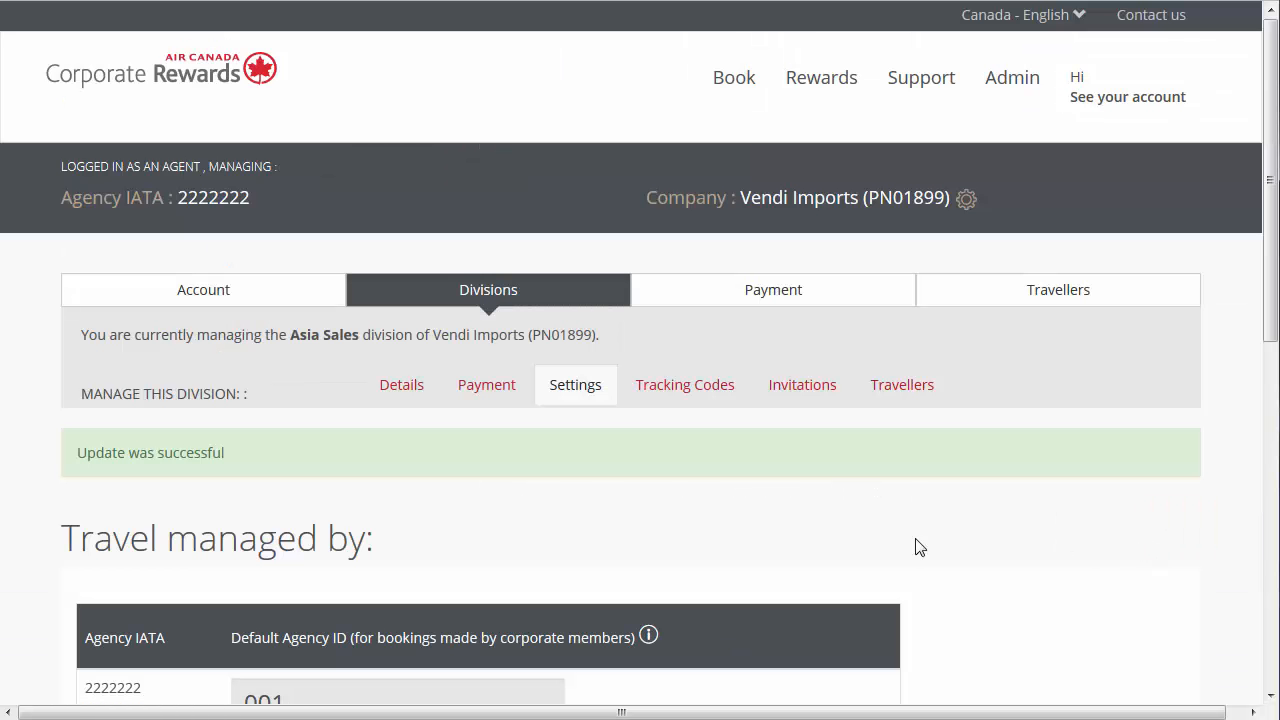
- Change the Asia Sales division's default agency ID to 002 and save the settings
scroll(771, 546, down, 2)
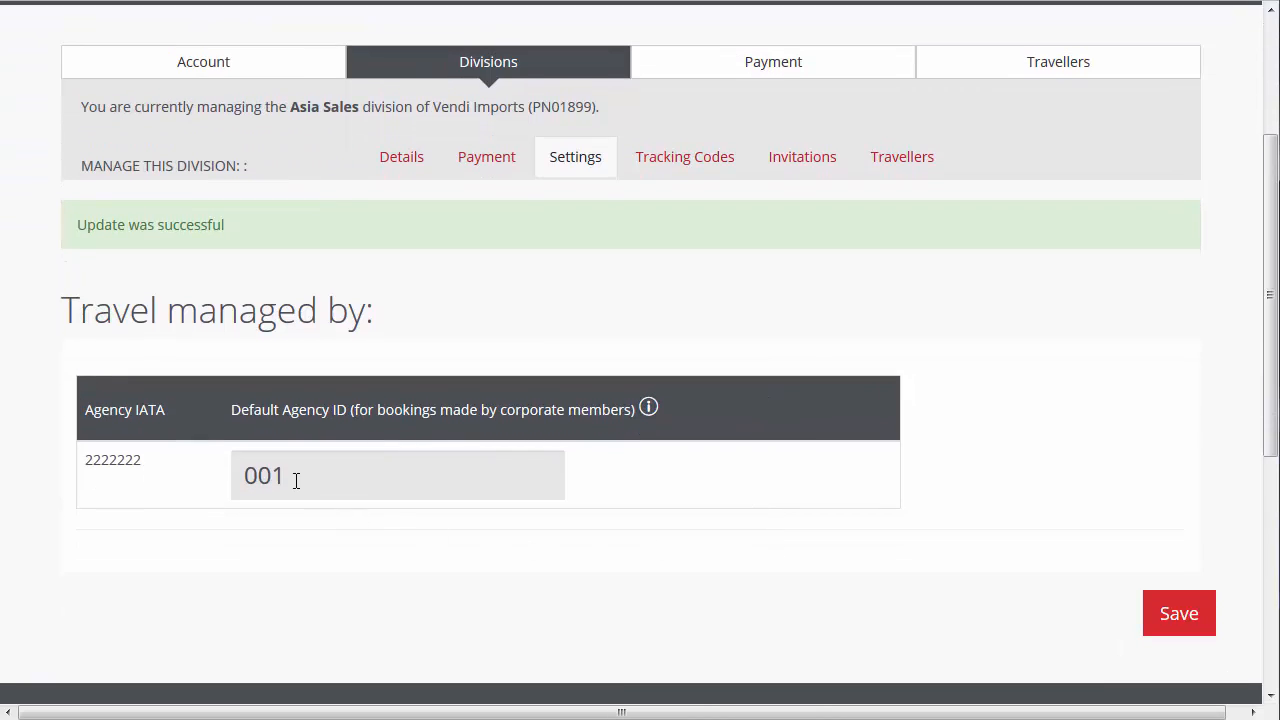
drag(296, 479, 278, 482)
text(2)
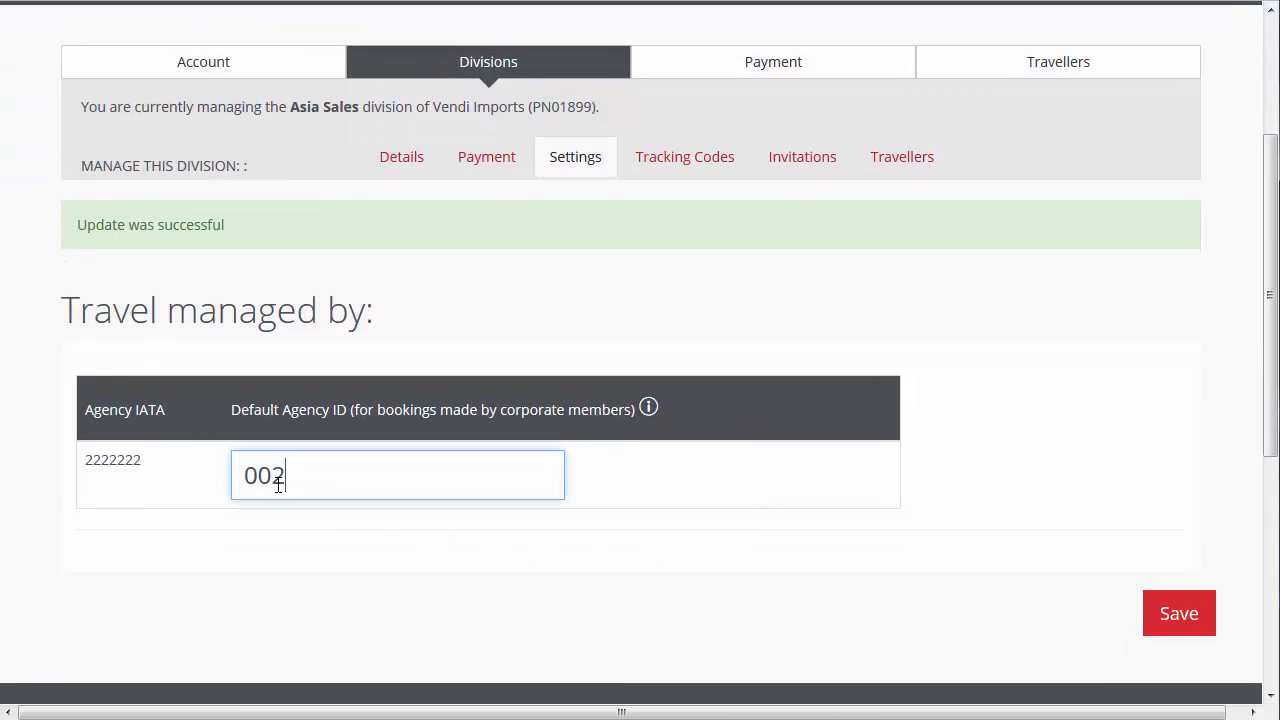
click(1155, 632)
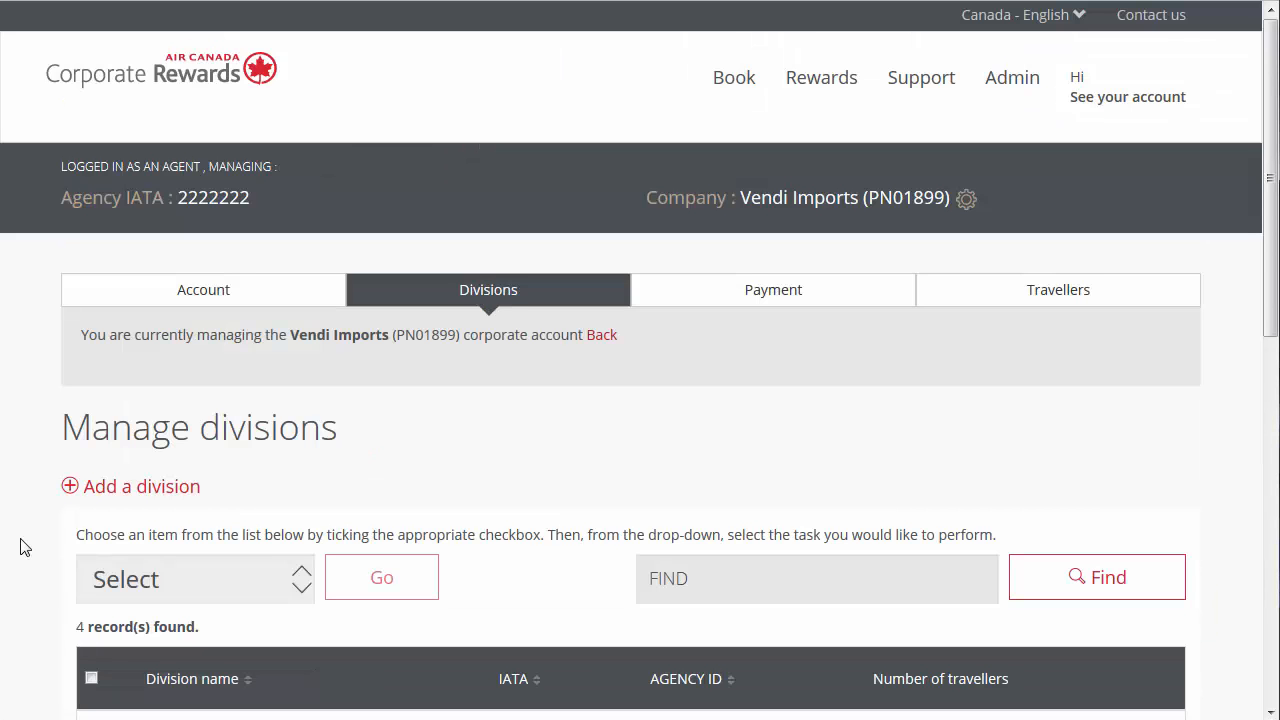
- Add an internal tracking code named Summit to the Asia Sales division
scroll(25, 548, down, 3)
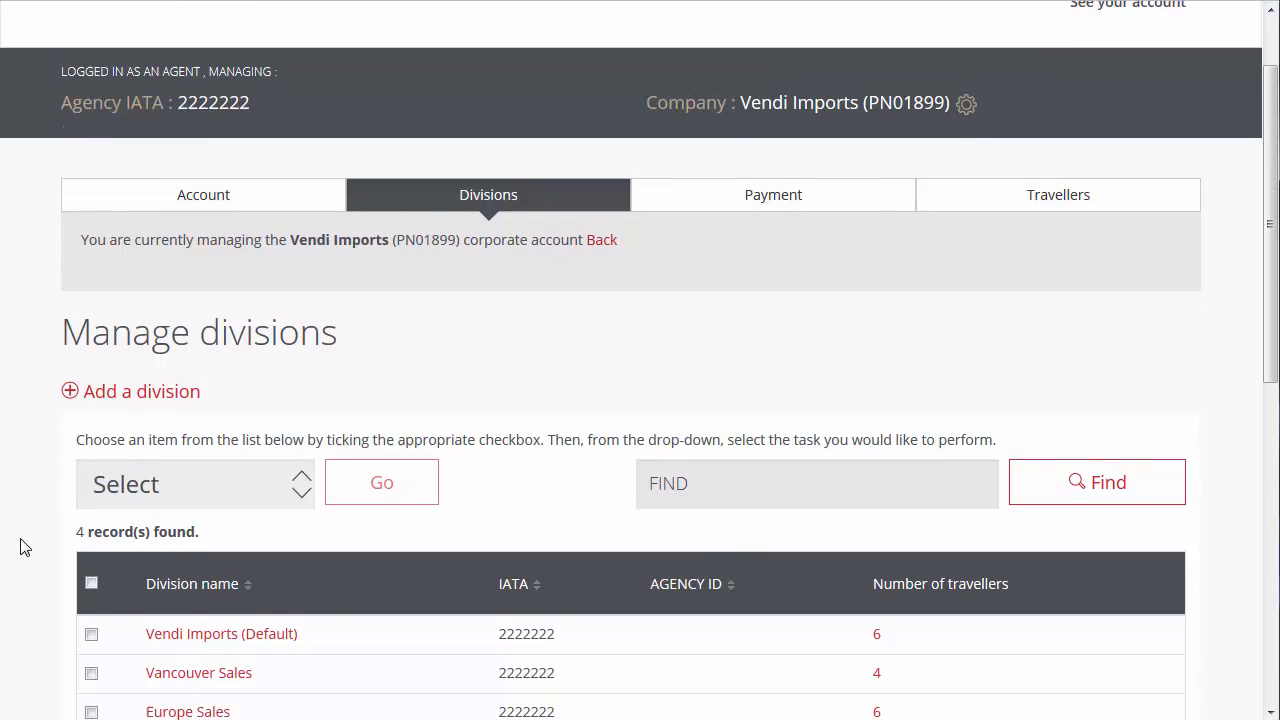
click(162, 510)
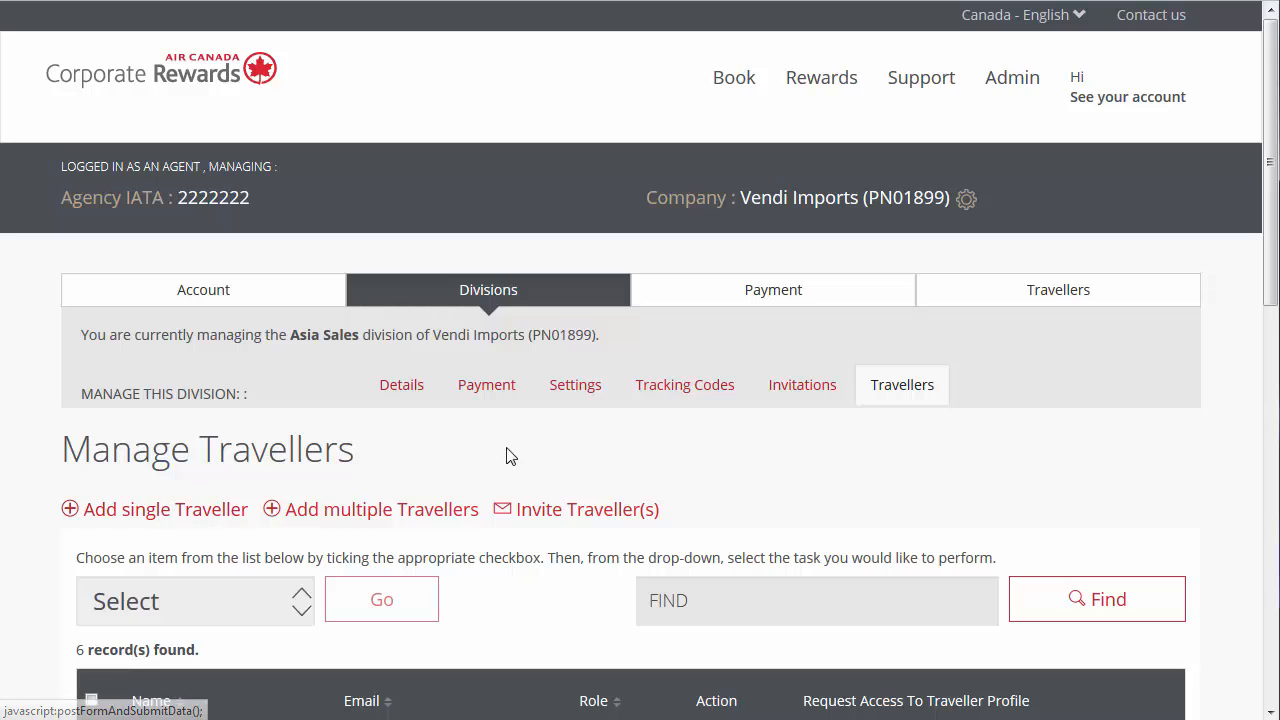
click(640, 406)
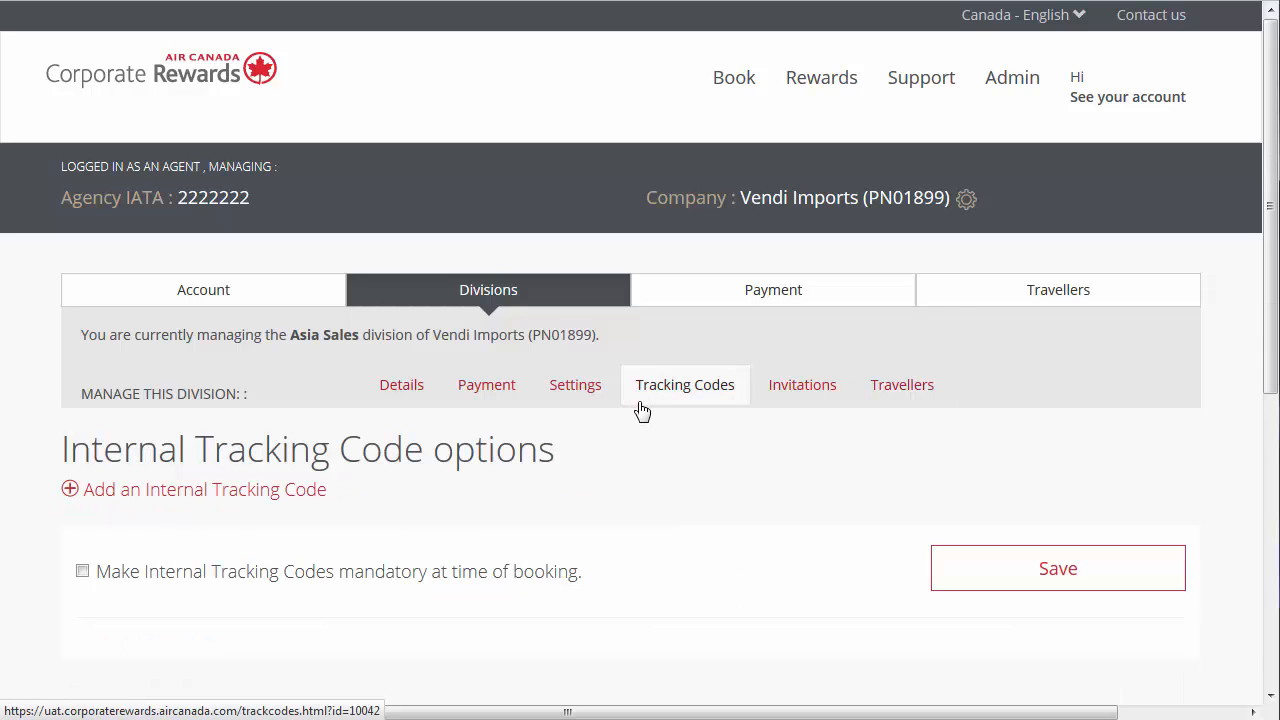
click(285, 492)
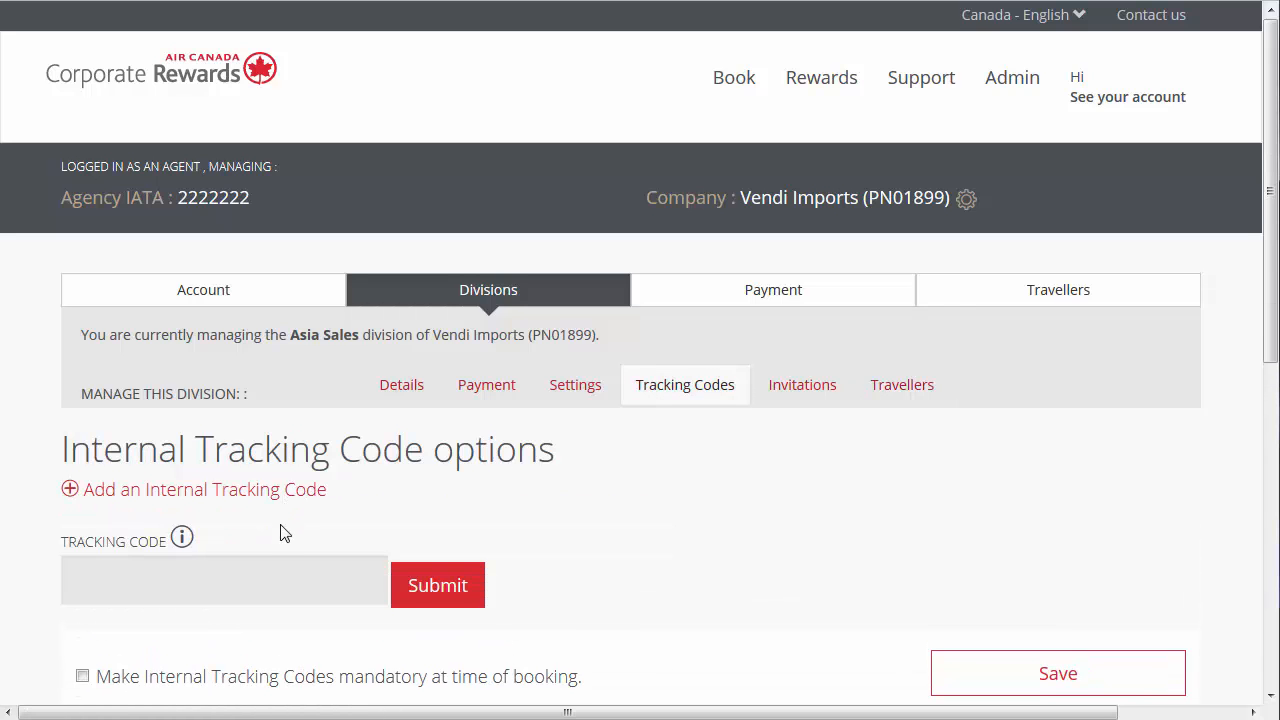
click(246, 570)
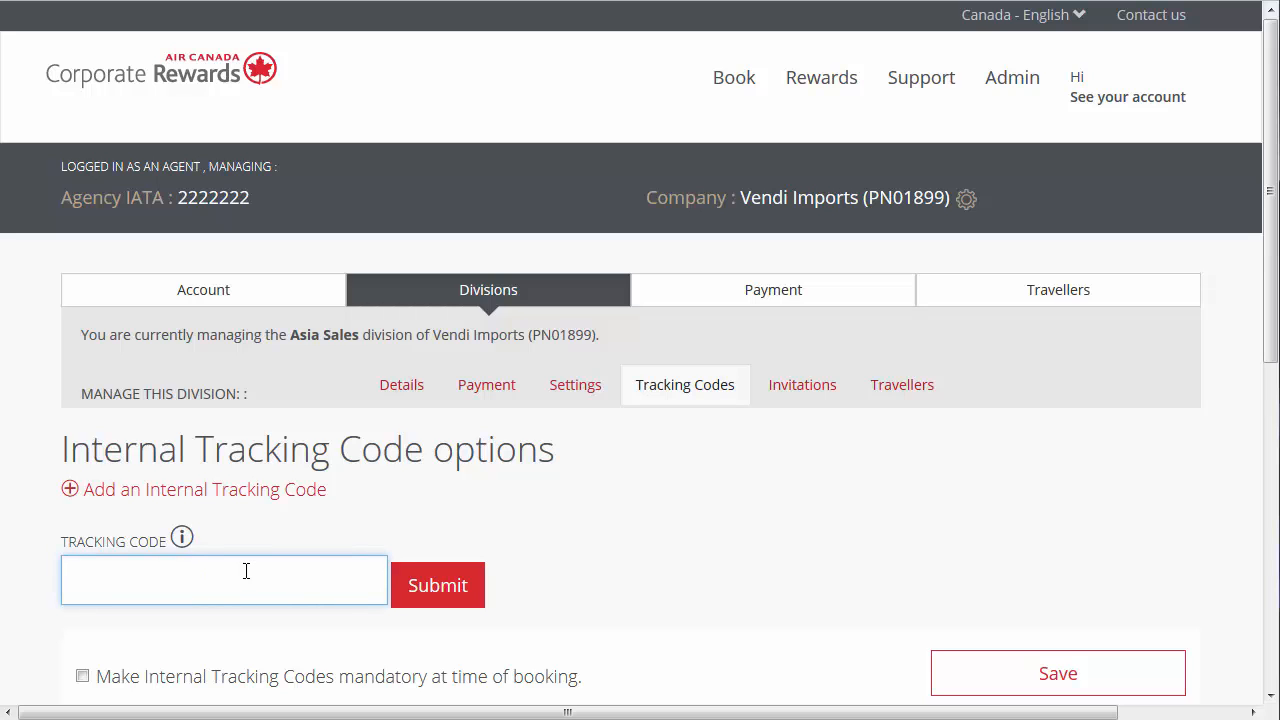
text(Summit)
click(423, 594)
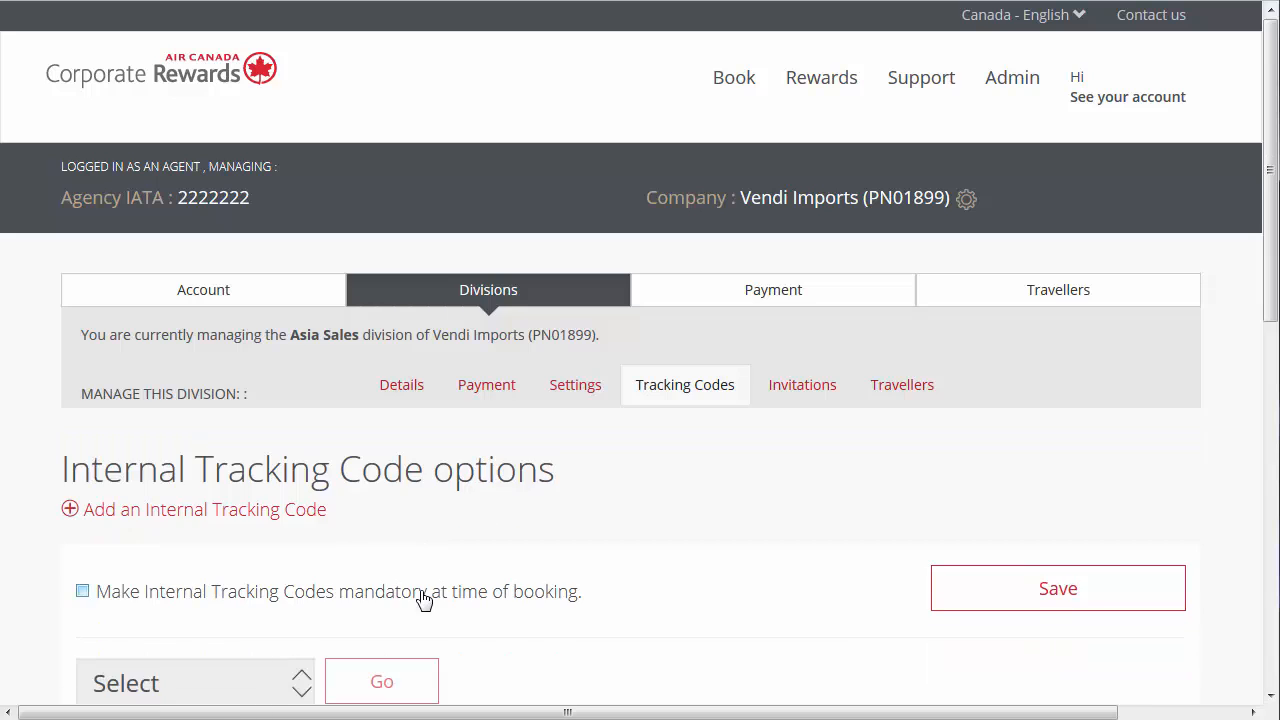
- Delete the Summit tracking code from the Asia Sales division and confirm the removal
scroll(23, 649, down, 2)
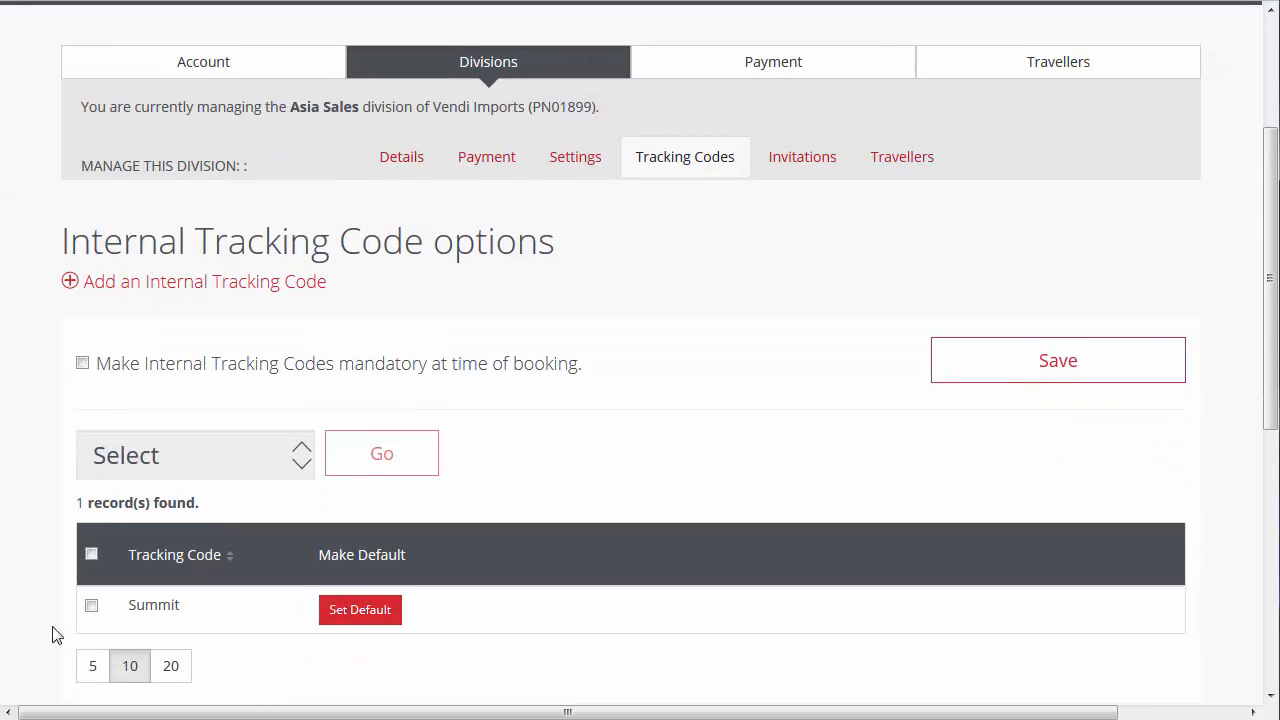
click(91, 605)
click(303, 466)
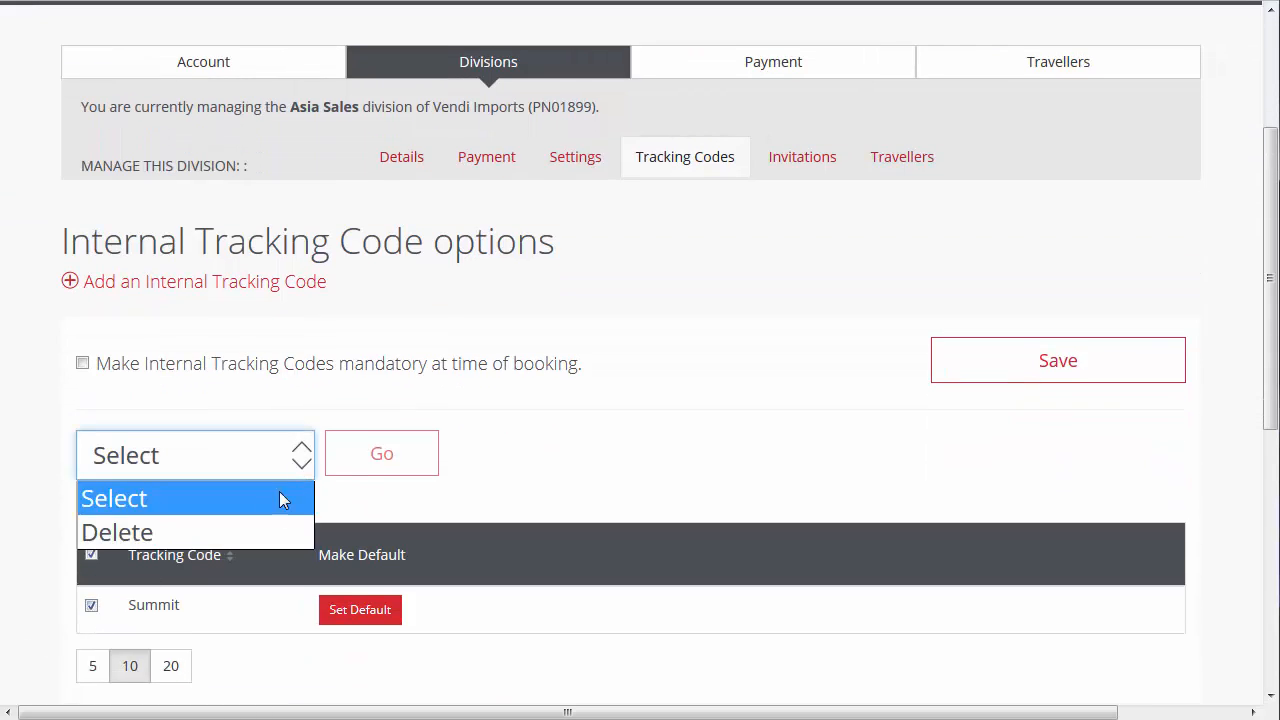
click(259, 533)
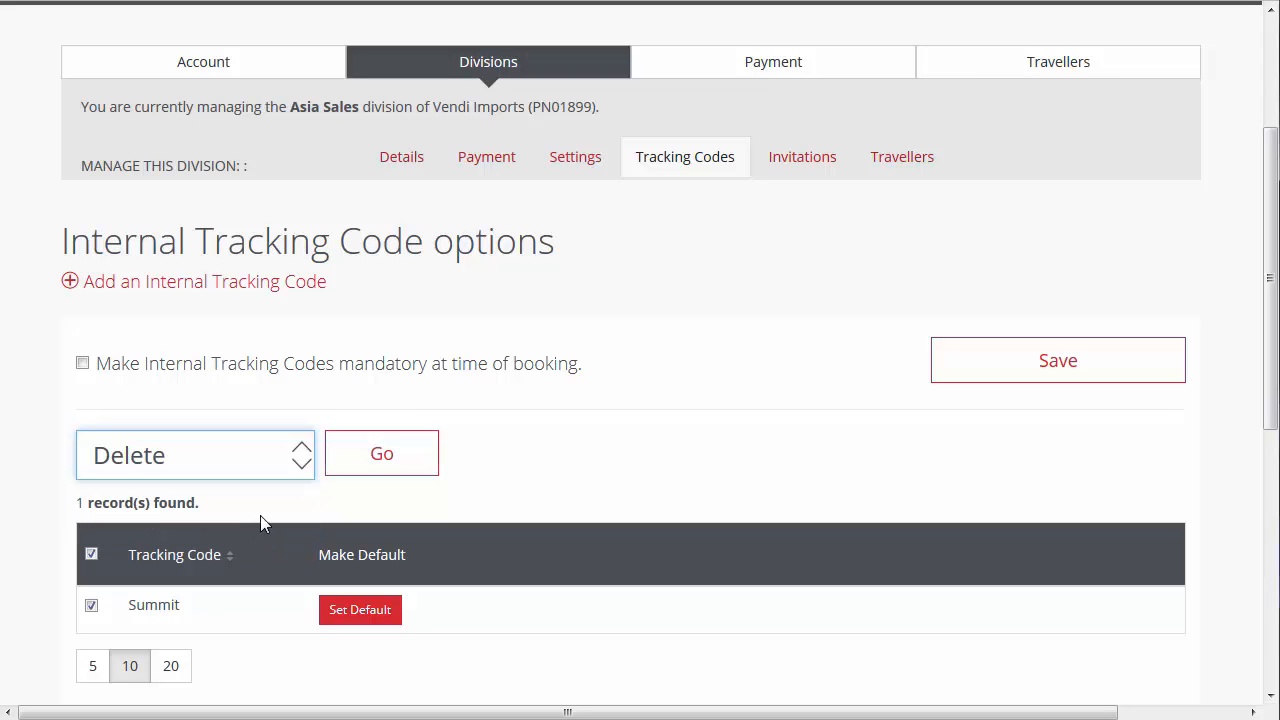
click(382, 460)
click(901, 277)
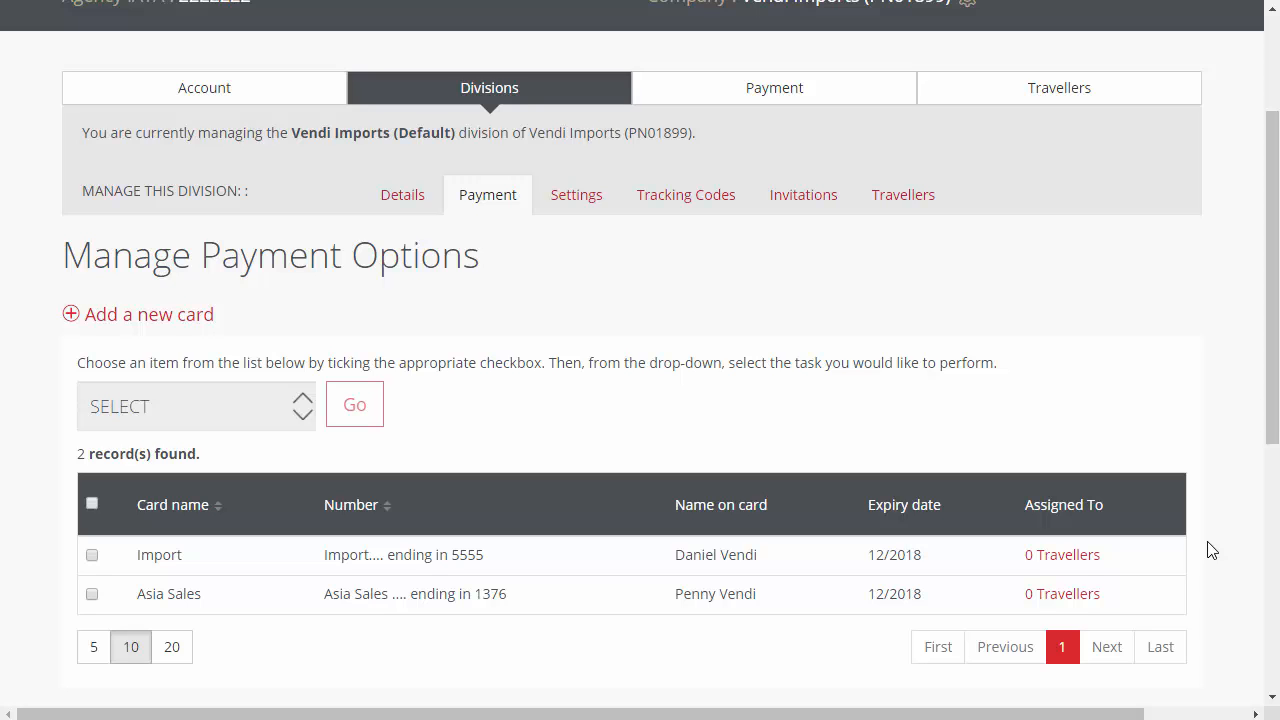
- Open the Import card's traveller assignment in the Vendi Imports (Default) division, mark four individual travellers, and assign the card to all travellers
click(1080, 557)
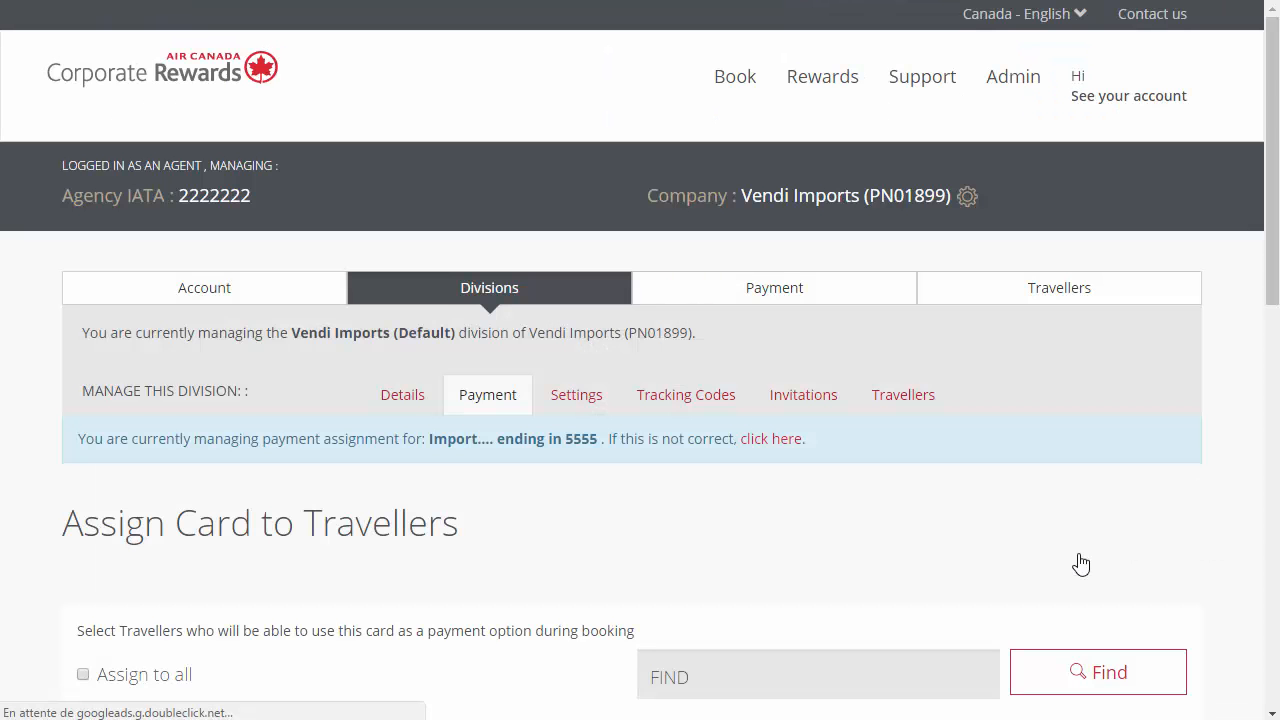
scroll(1080, 563, down, 5)
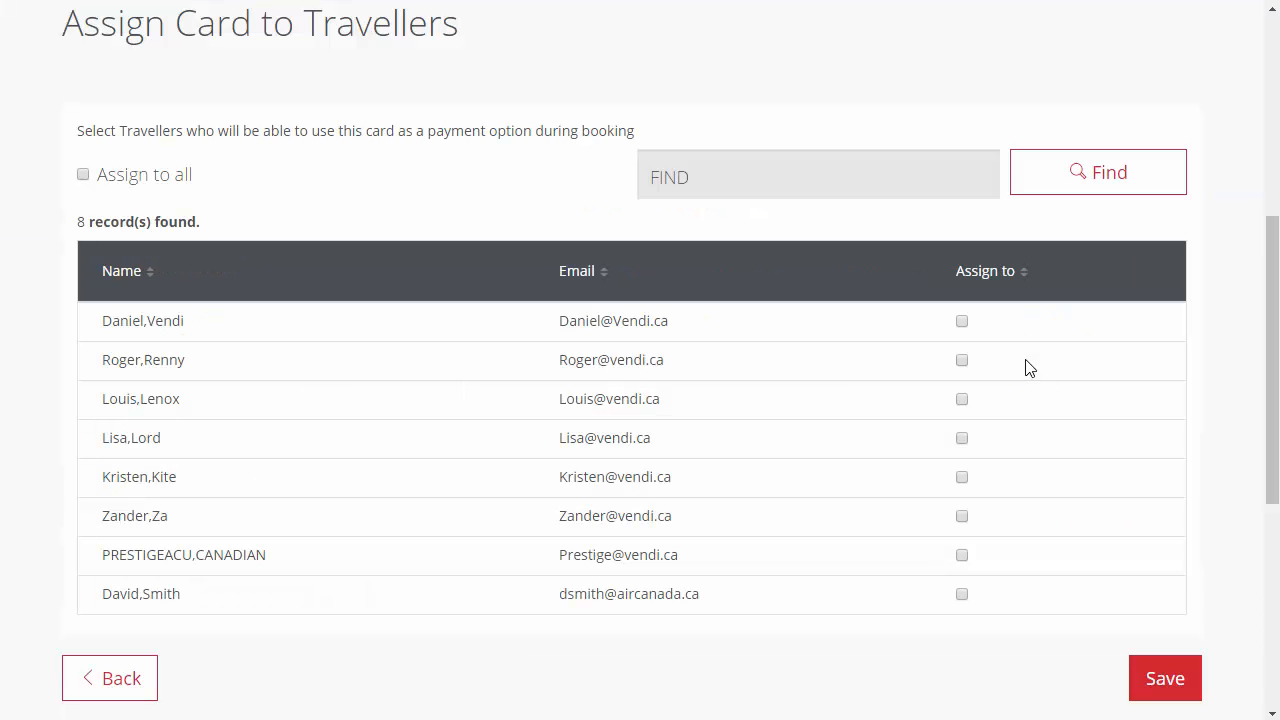
click(962, 477)
click(962, 438)
click(961, 397)
click(963, 360)
click(84, 175)
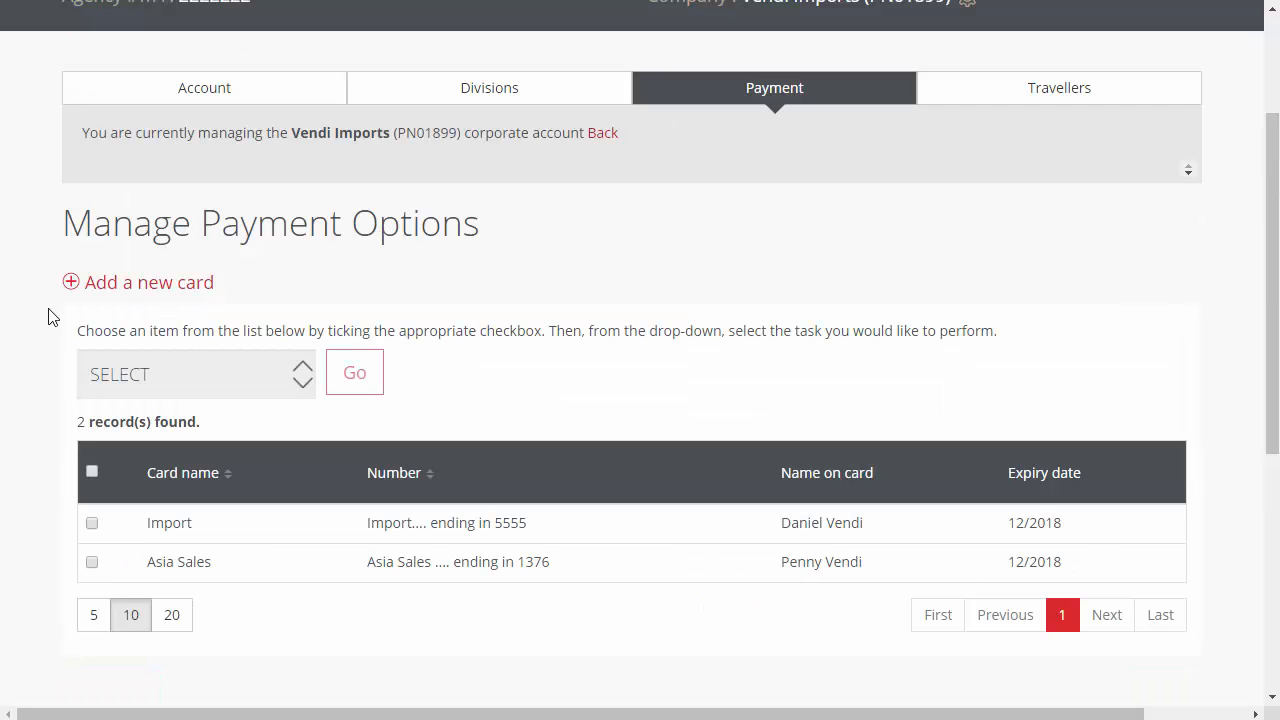
- Start adding a new company card, and delete the Import card from the Vendi Imports (Default) division's payment options with confirmation
click(118, 288)
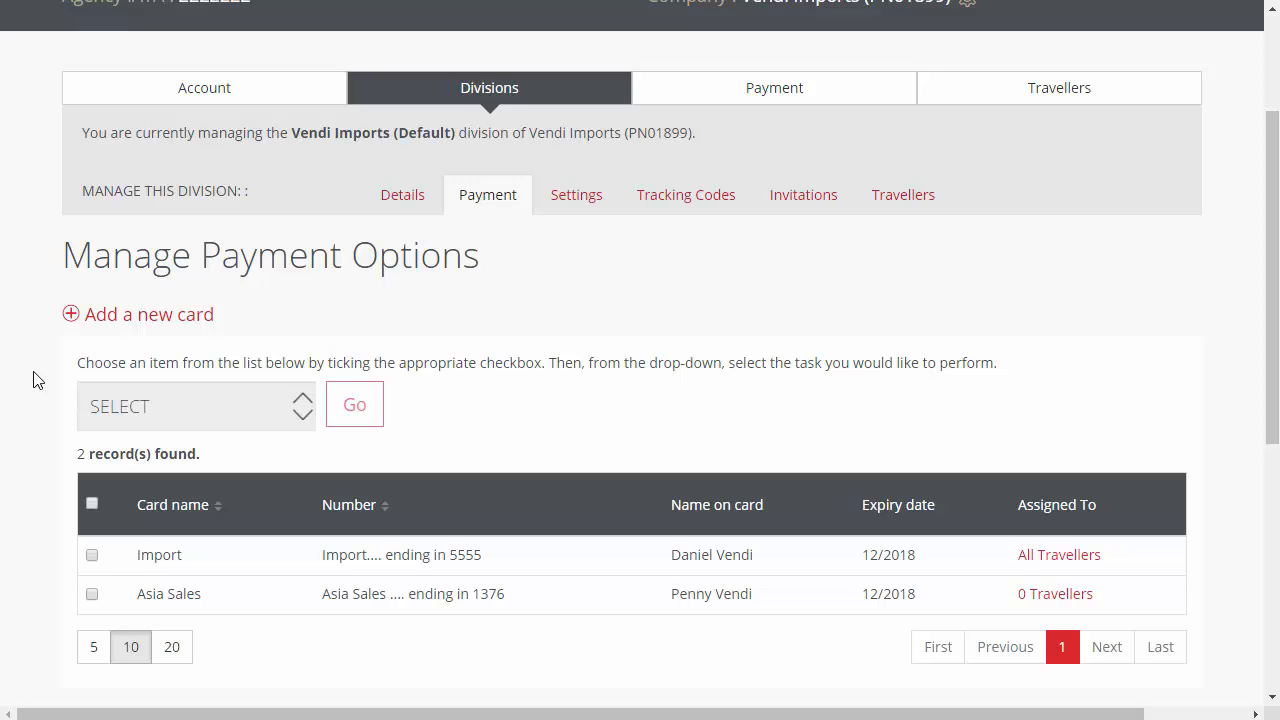
click(92, 555)
click(213, 418)
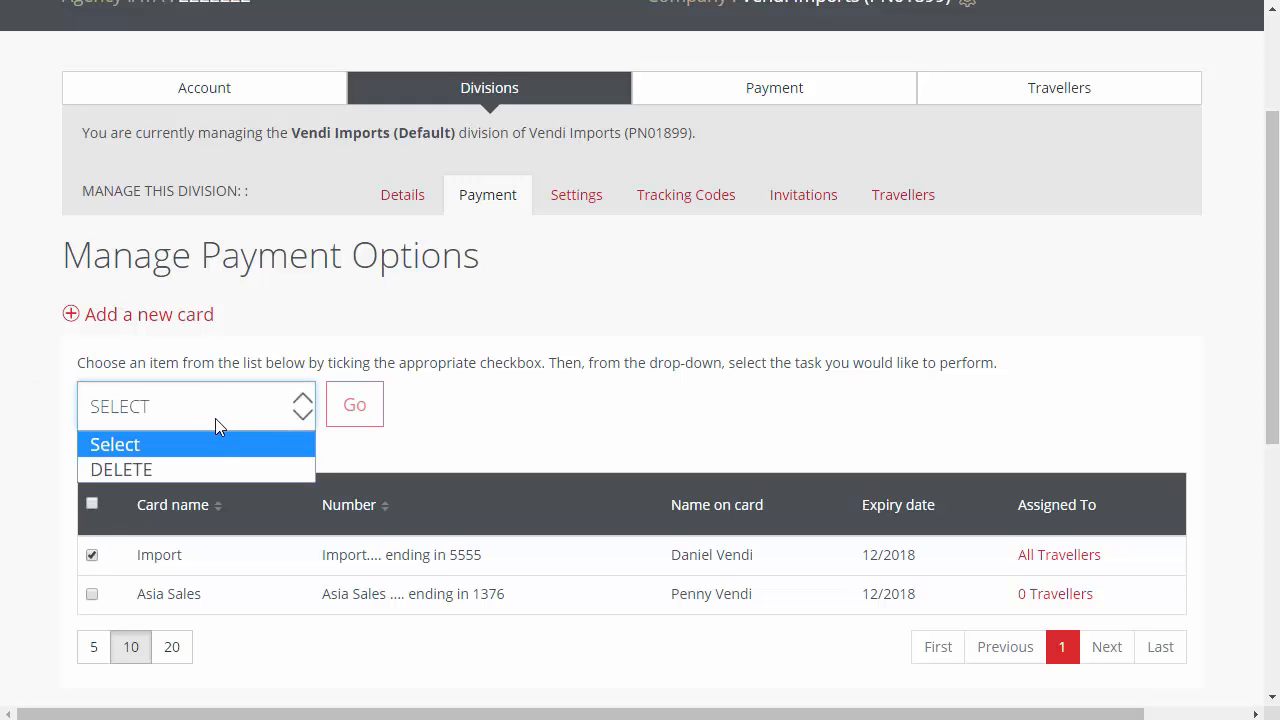
click(217, 469)
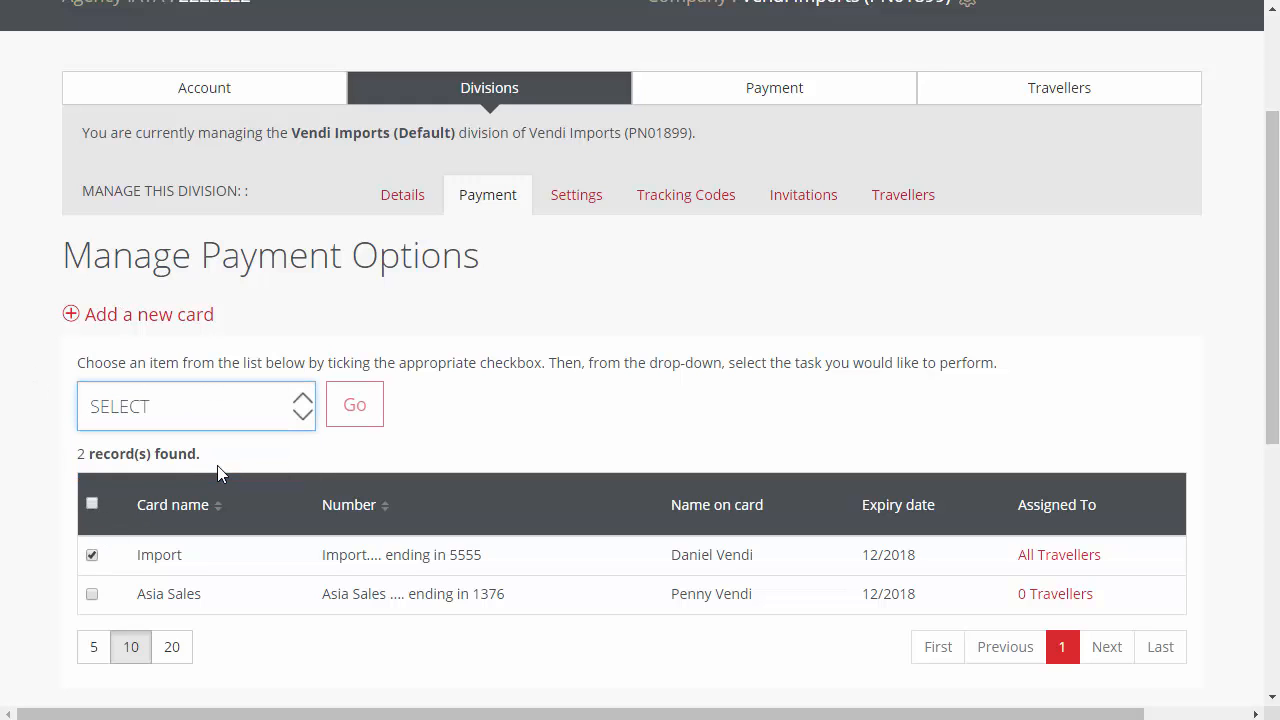
click(362, 416)
click(915, 268)
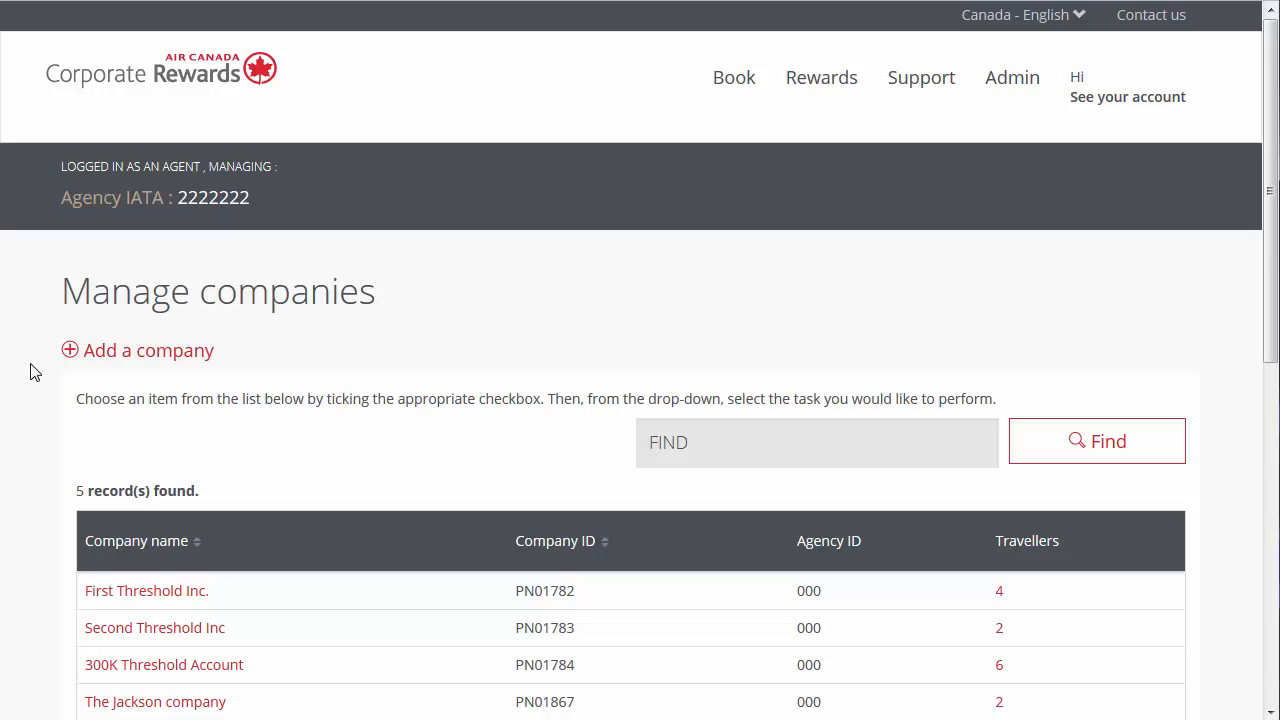
- Add a single traveller to Vendi Imports with title Mr, full name, email and English - Canada, send the password, and save without an administrator role
scroll(30, 372, down, 3)
click(126, 398)
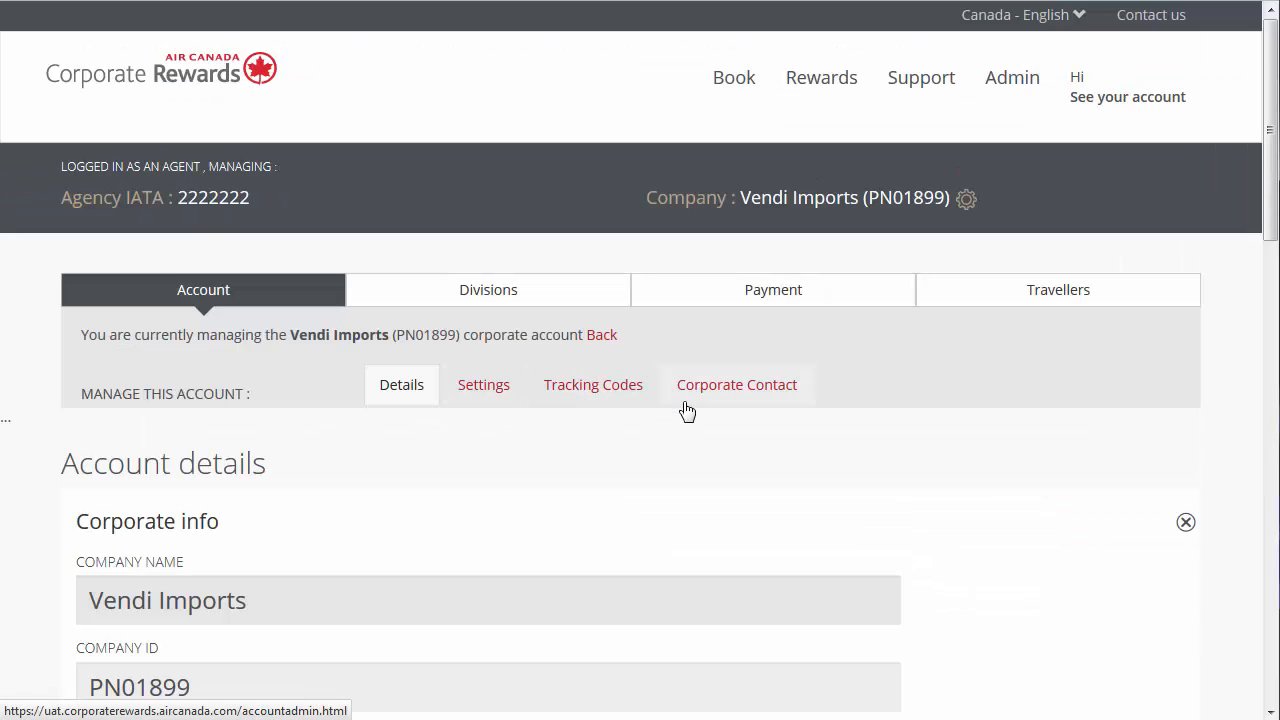
click(990, 306)
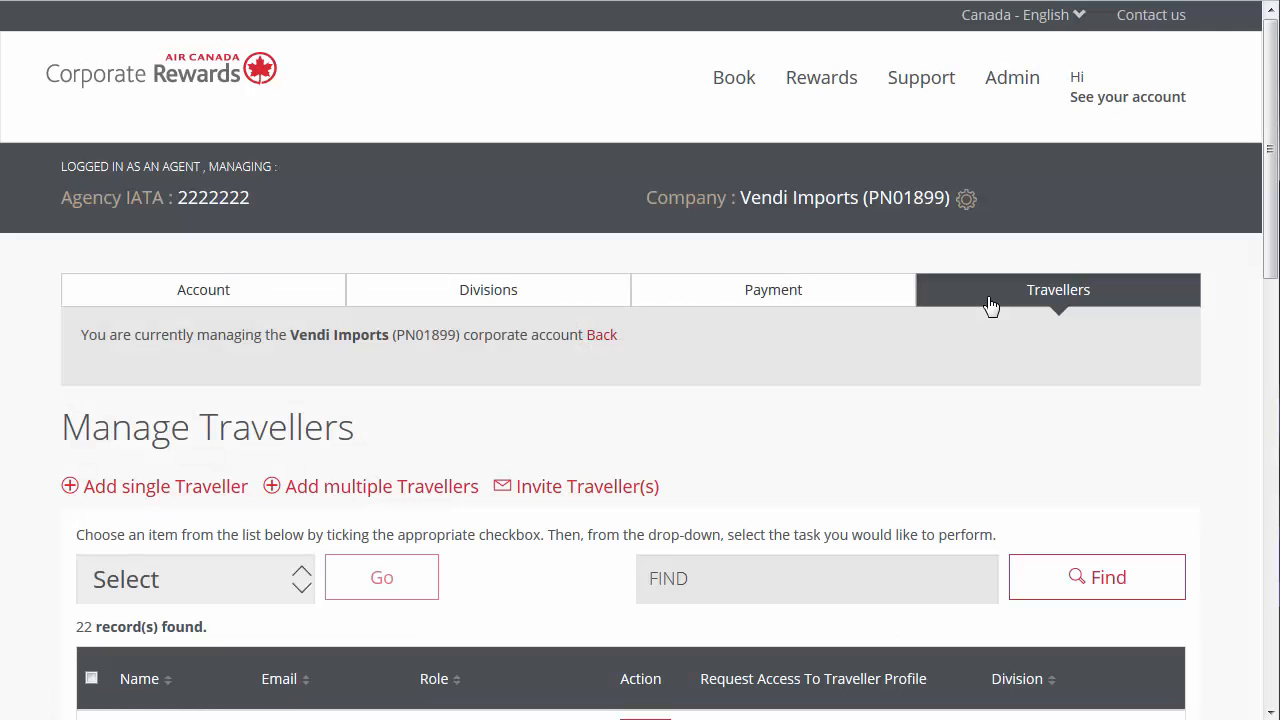
click(229, 490)
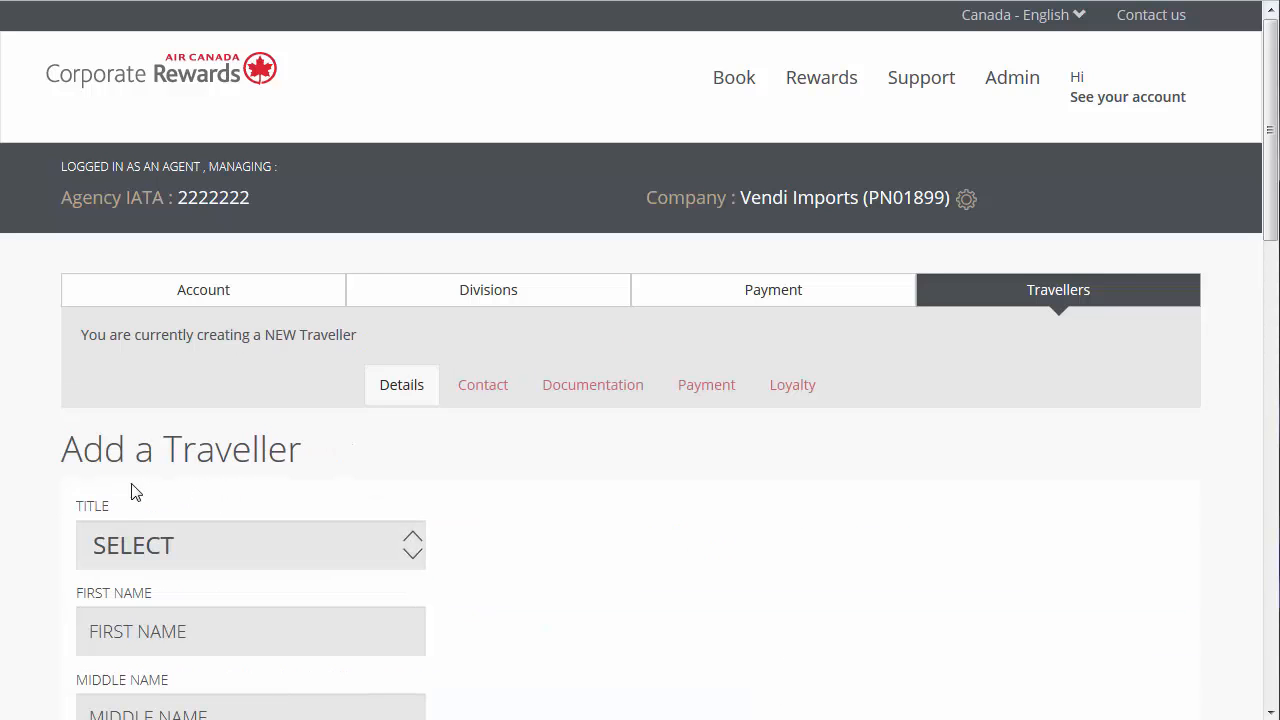
scroll(20, 491, down, 1)
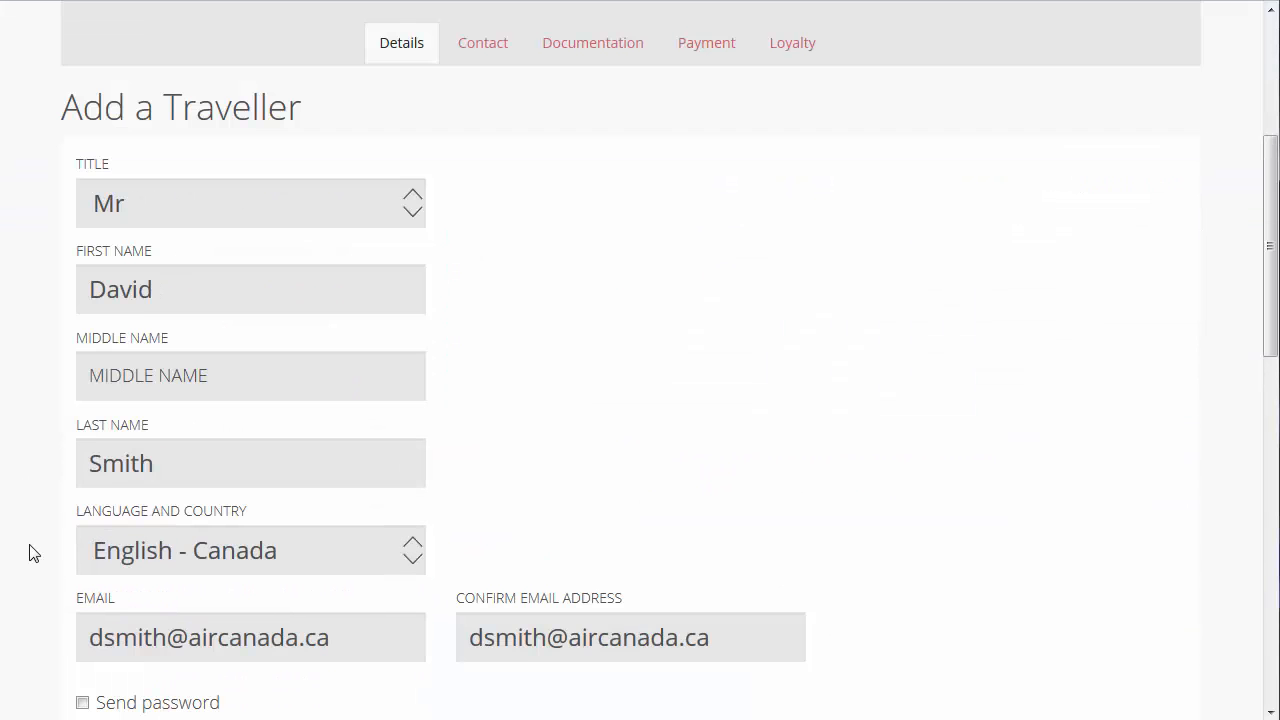
scroll(23, 491, down, 3)
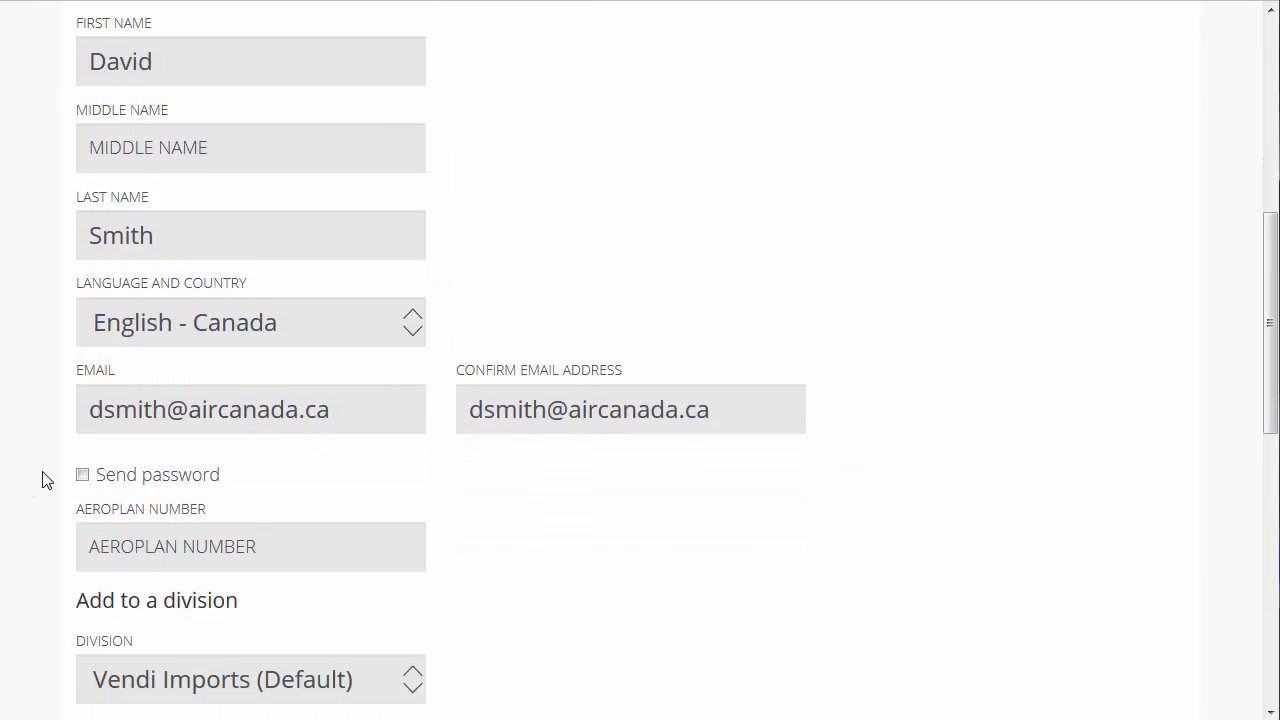
click(83, 476)
scroll(44, 490, down, 4)
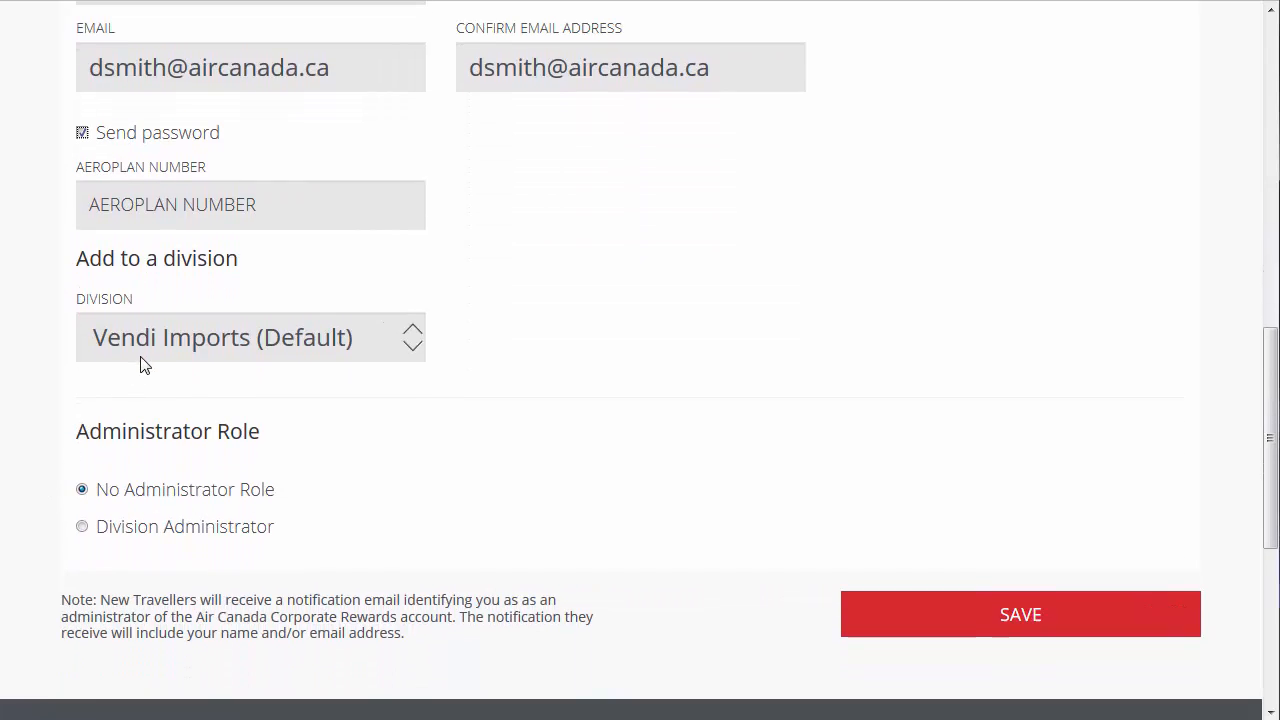
click(880, 634)
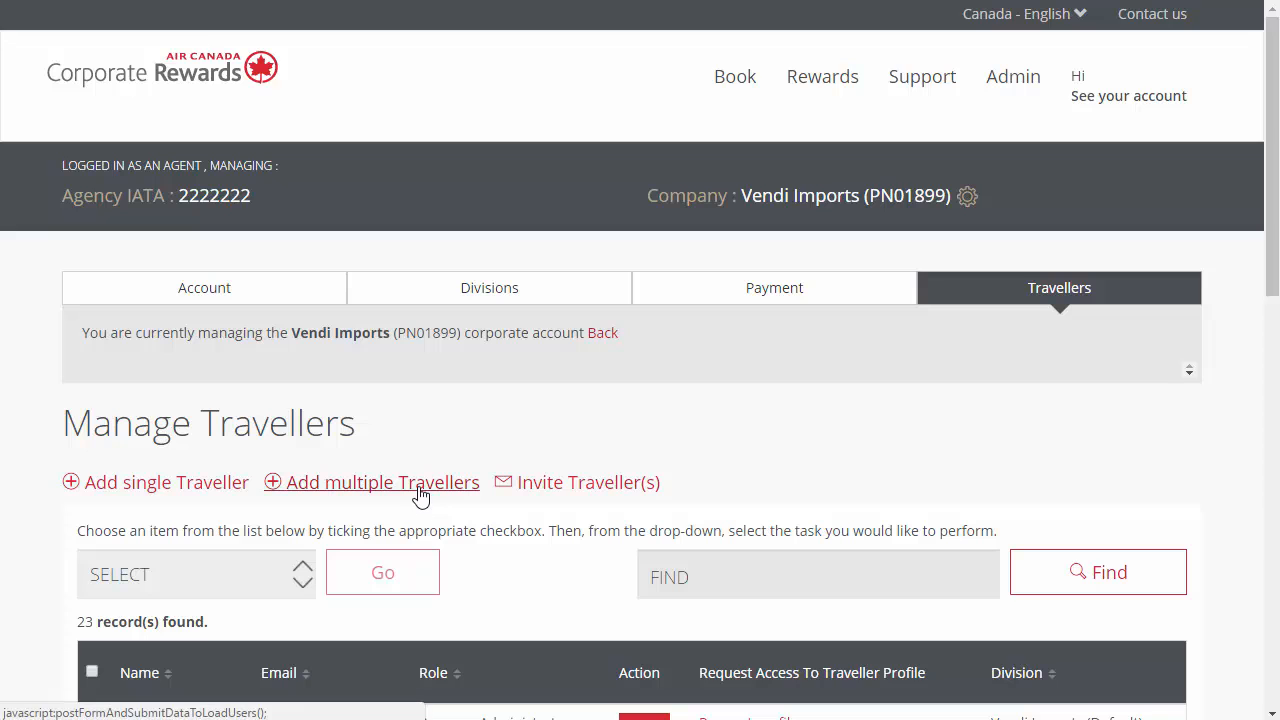
- Add multiple travellers to Vendi Imports by uploading the Load Users CSV file for all divisions, with passwords sent
click(421, 490)
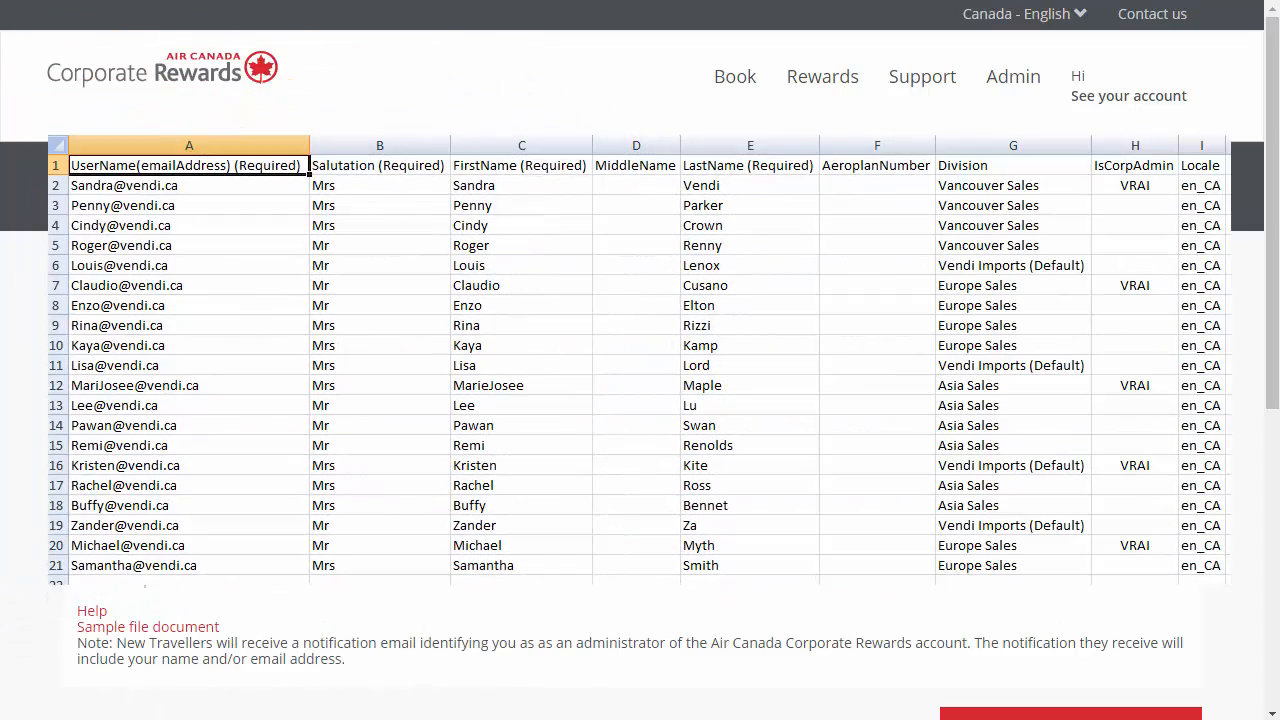
scroll(640, 360, down, 3)
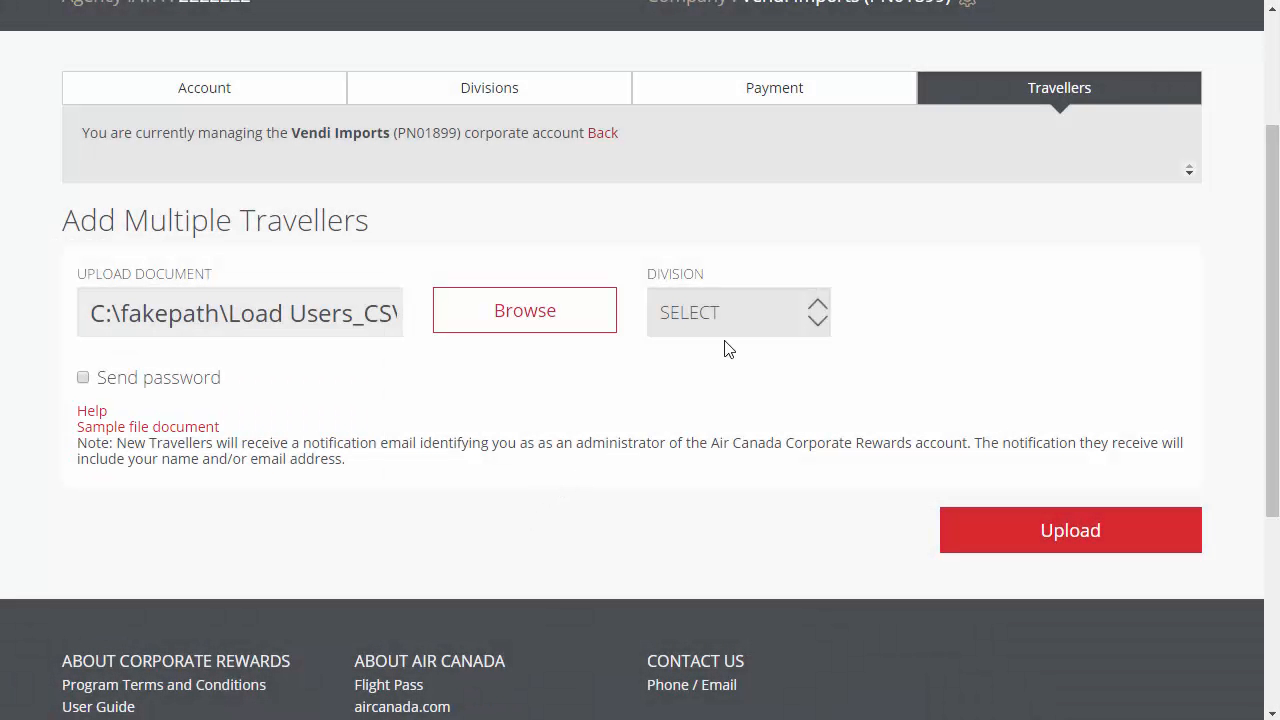
click(742, 321)
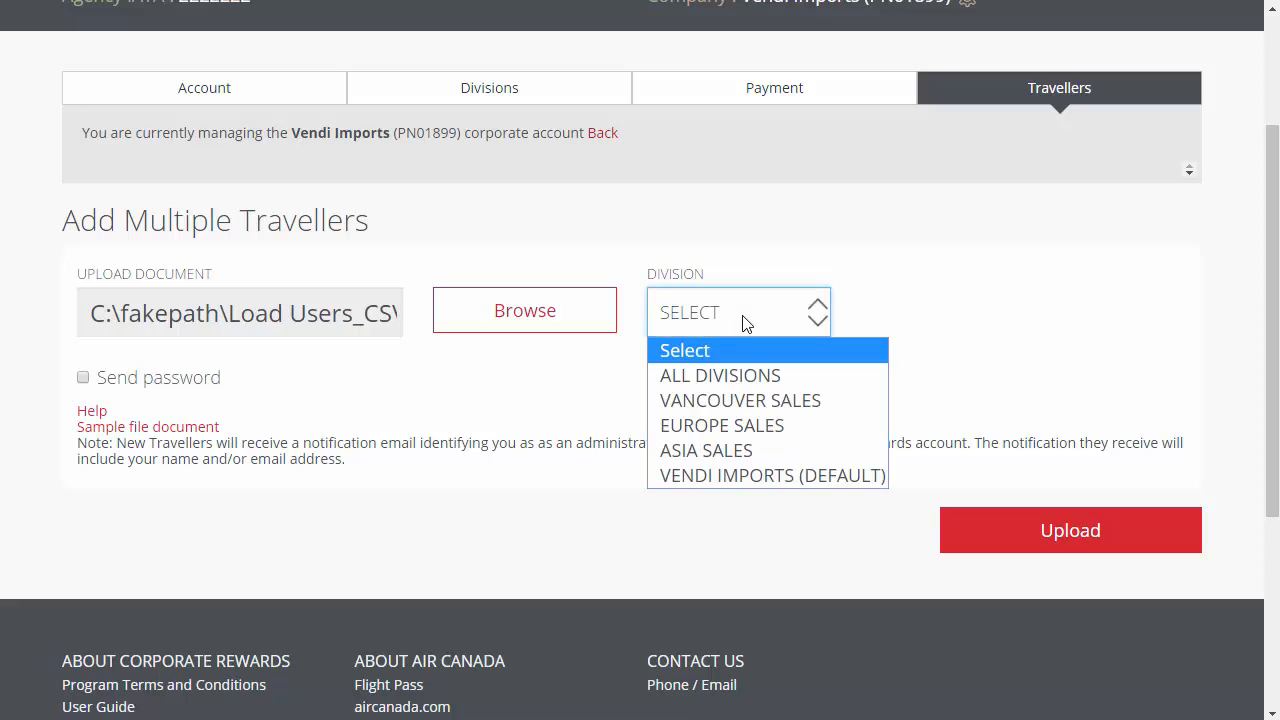
click(751, 380)
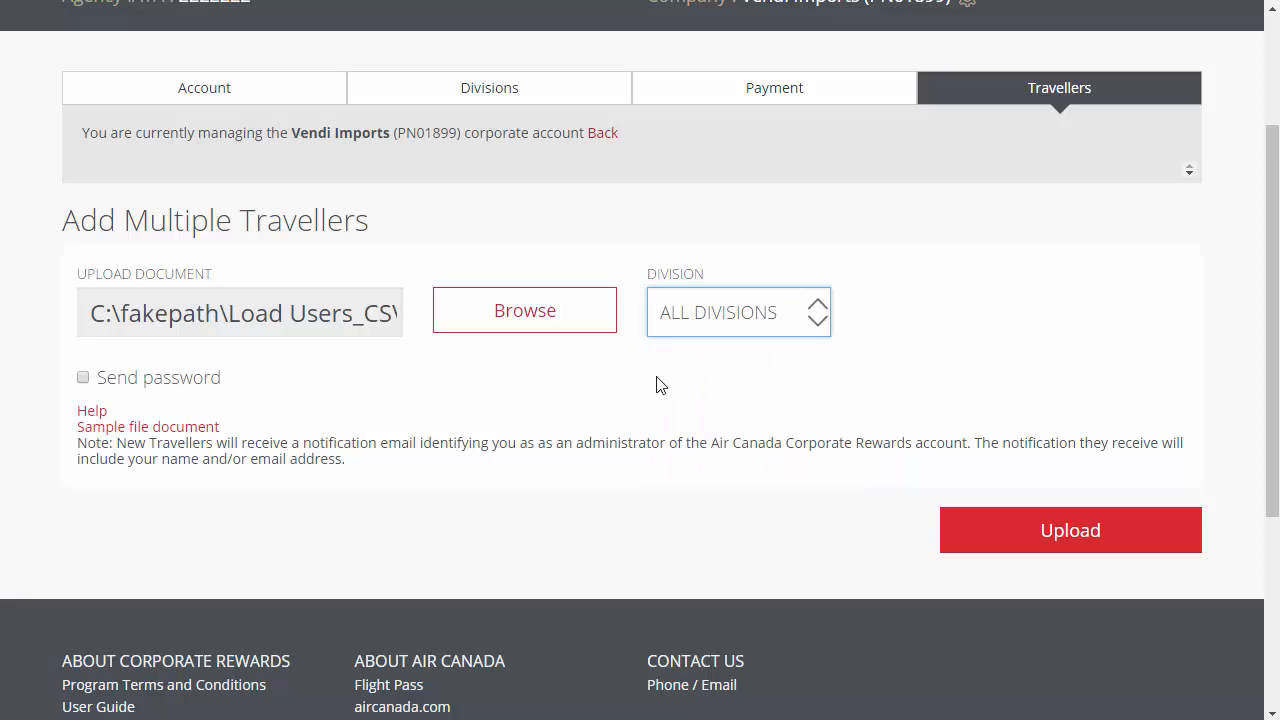
click(86, 379)
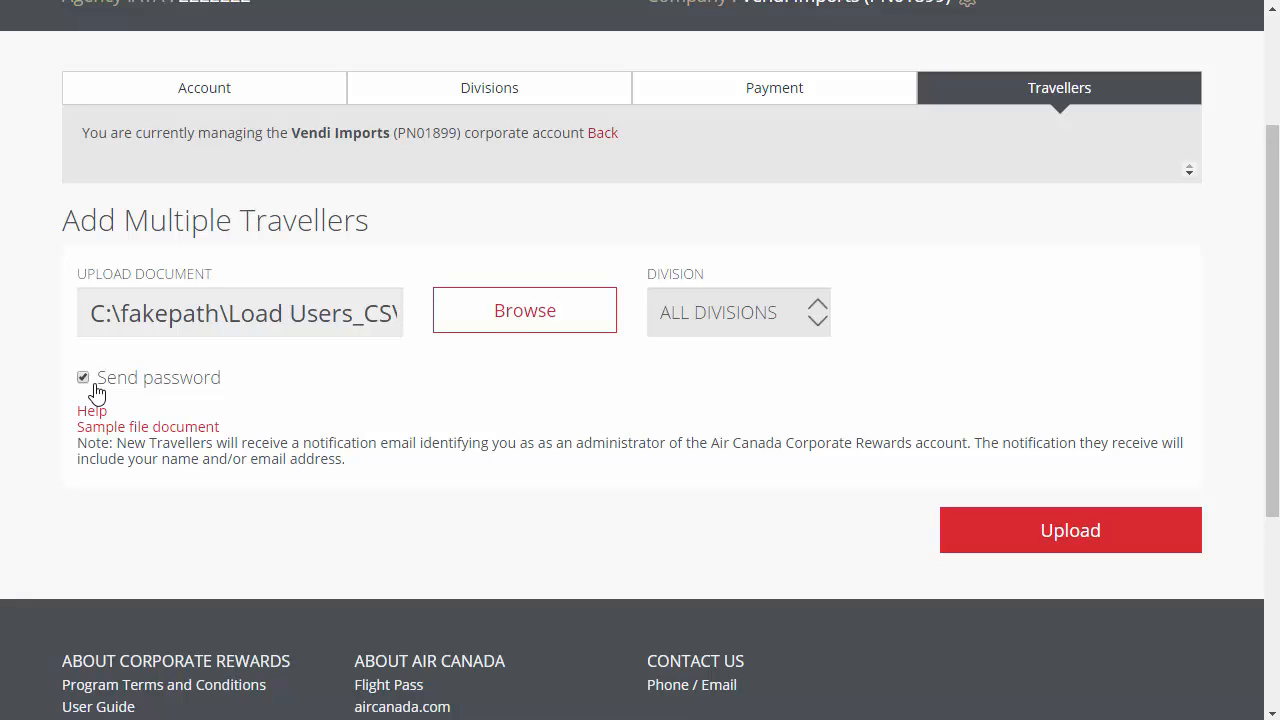
click(1068, 531)
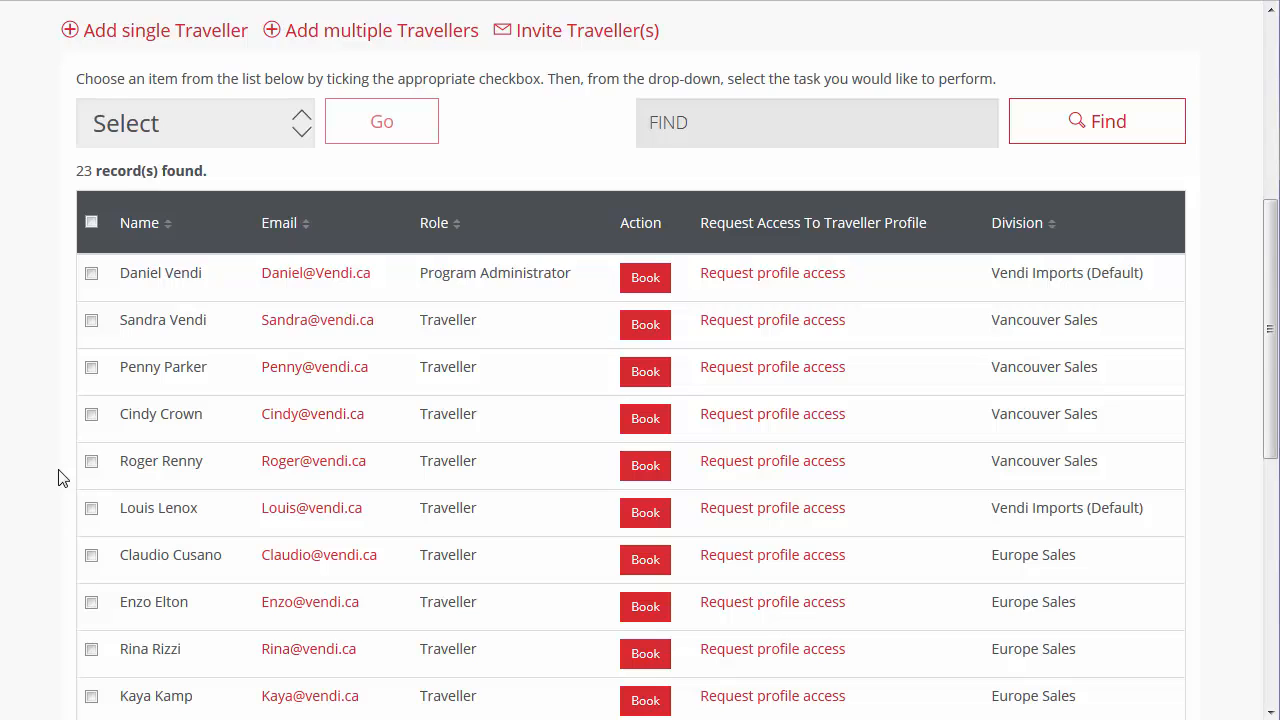
- Send a password to the fifth traveller in the list, in the Vancouver Sales division, and confirm
click(91, 463)
click(297, 123)
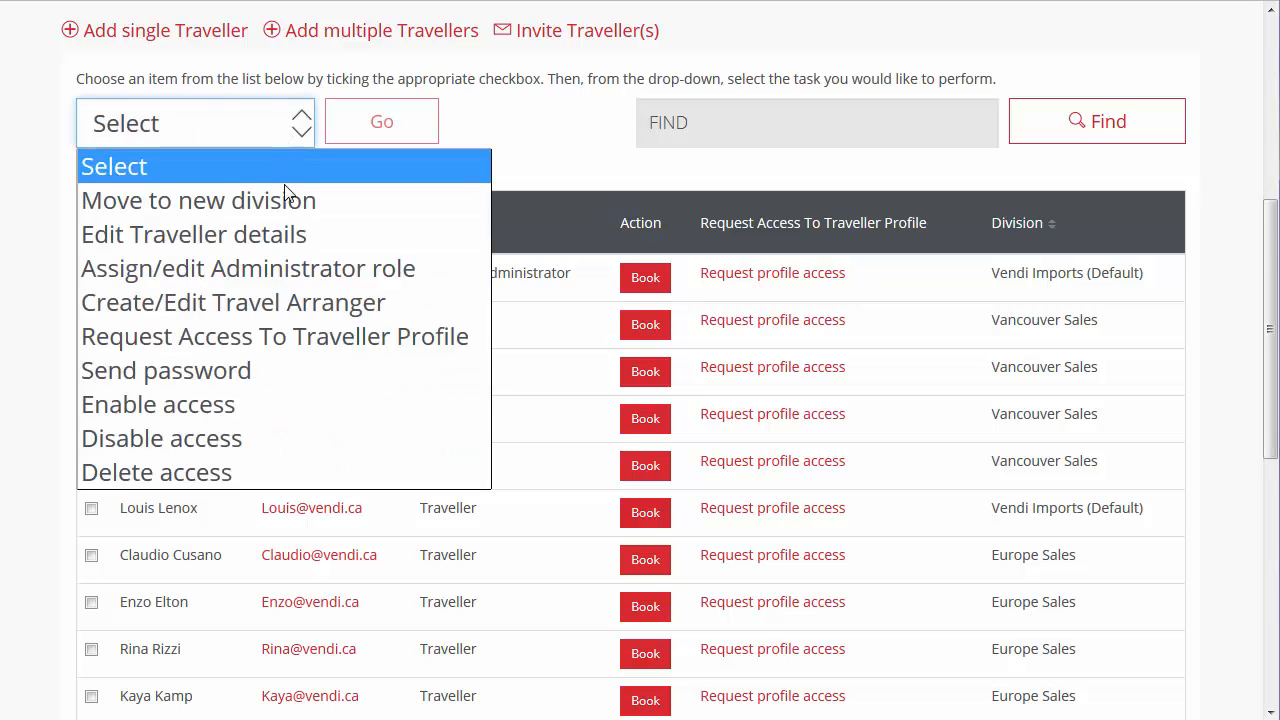
click(270, 370)
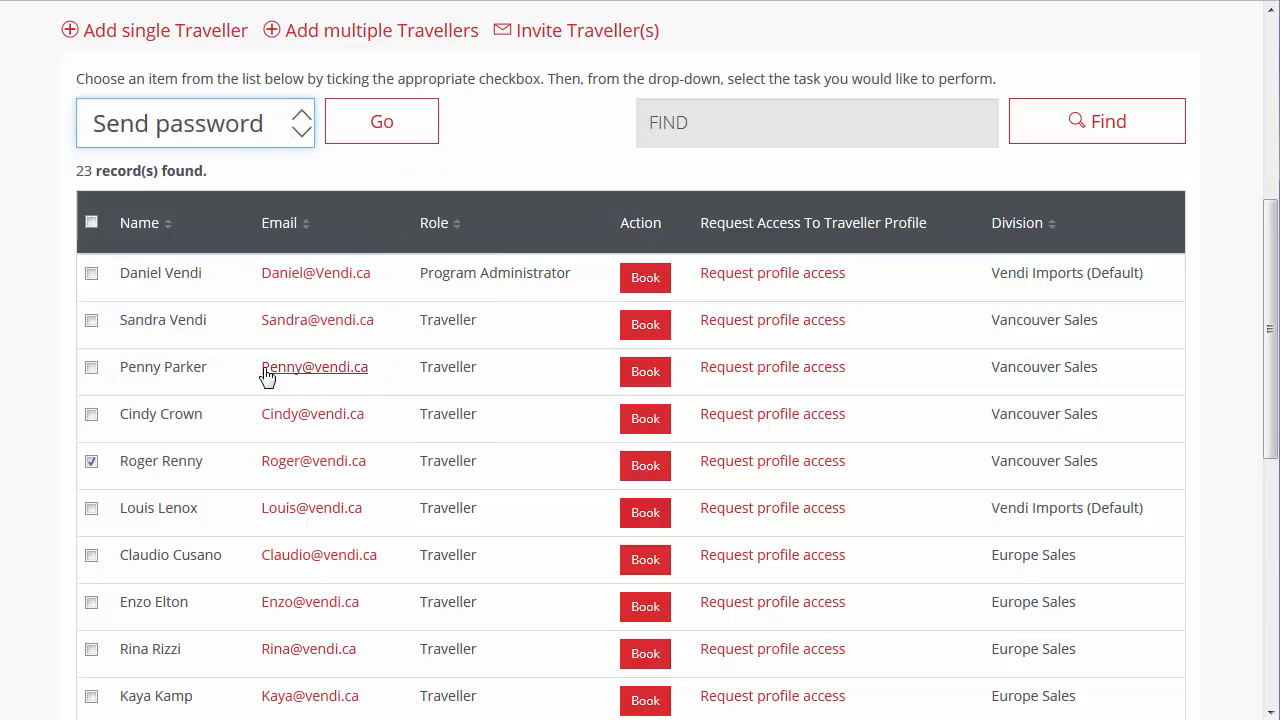
click(416, 140)
click(876, 282)
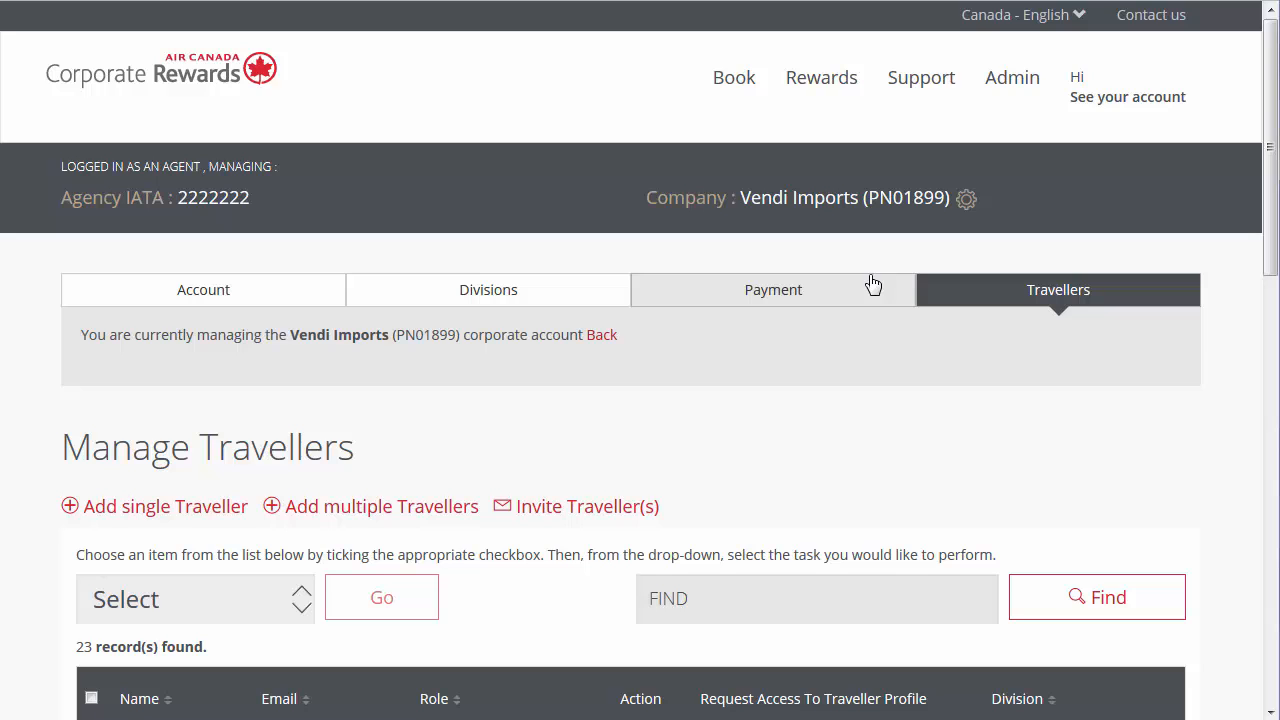
- Invite two travellers by pasting their email addresses, with division Vendi Imports (Default) and role Traveller, and send the invitations
click(600, 512)
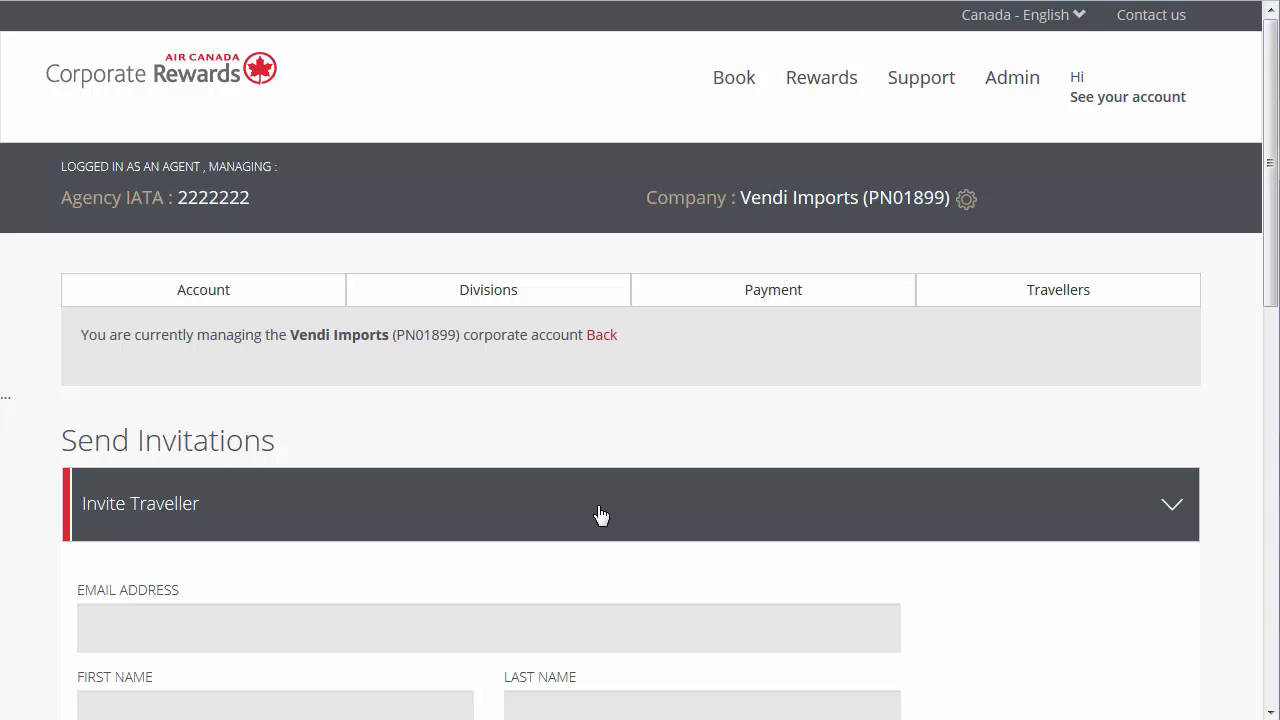
scroll(600, 515, down, 5)
click(108, 483)
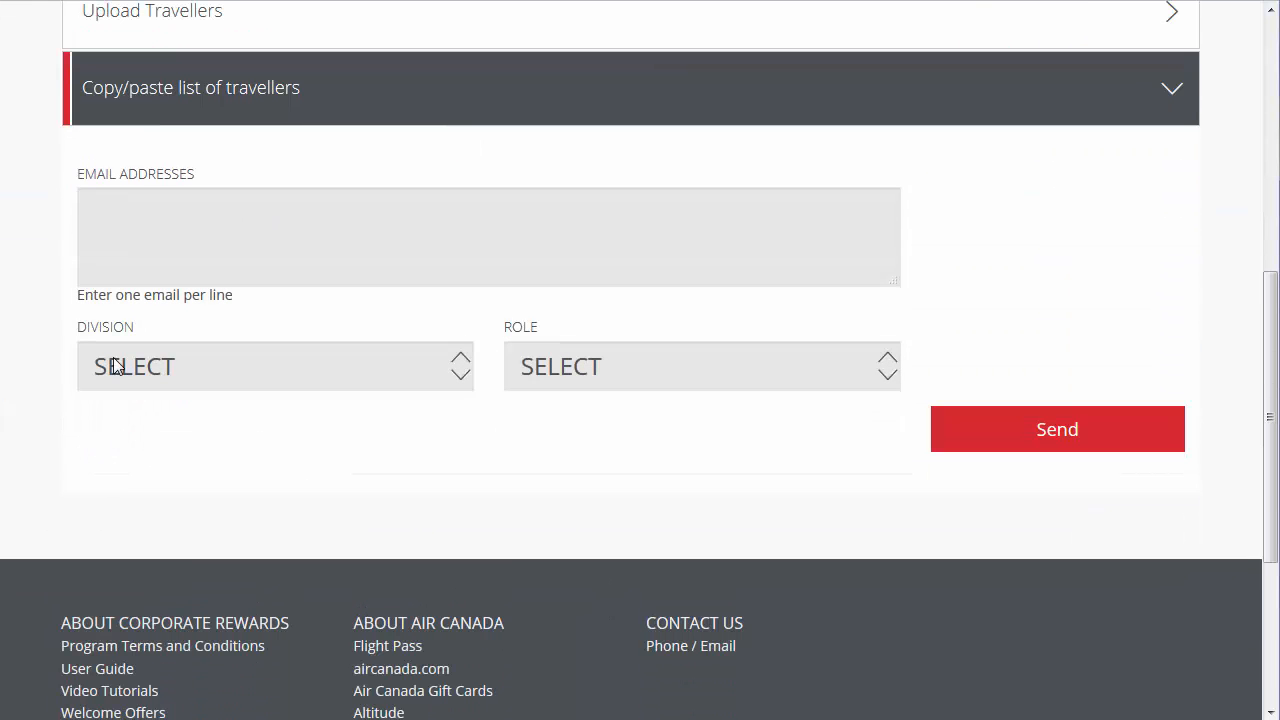
click(137, 211)
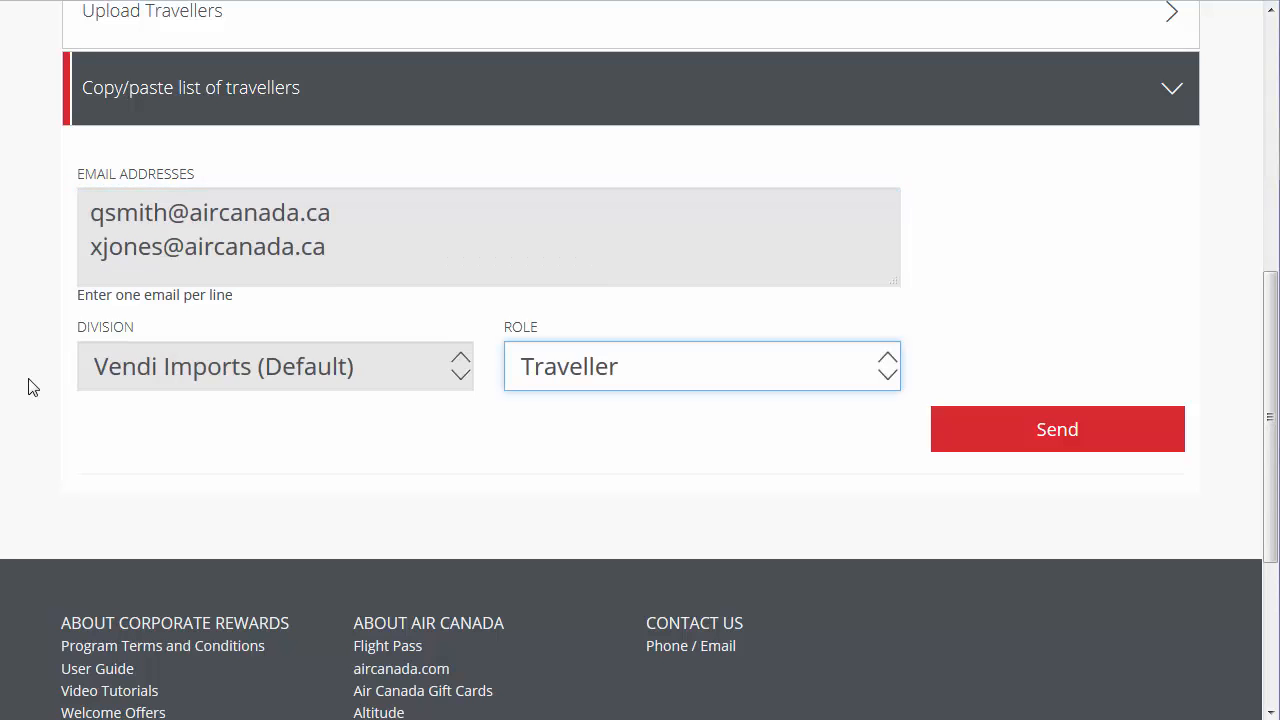
click(977, 429)
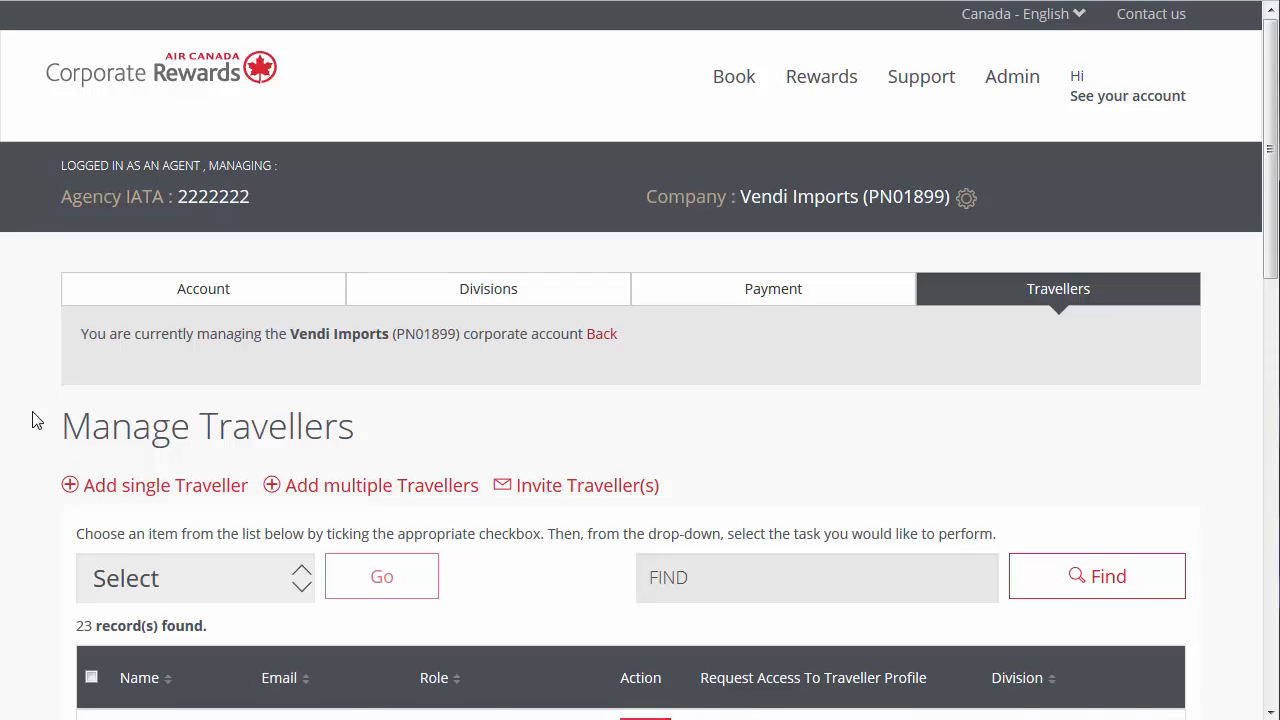
- Open the administrator role settings of the third traveller in the list, in the Vancouver Sales division, and confirm the selection
scroll(34, 420, down, 3)
click(91, 595)
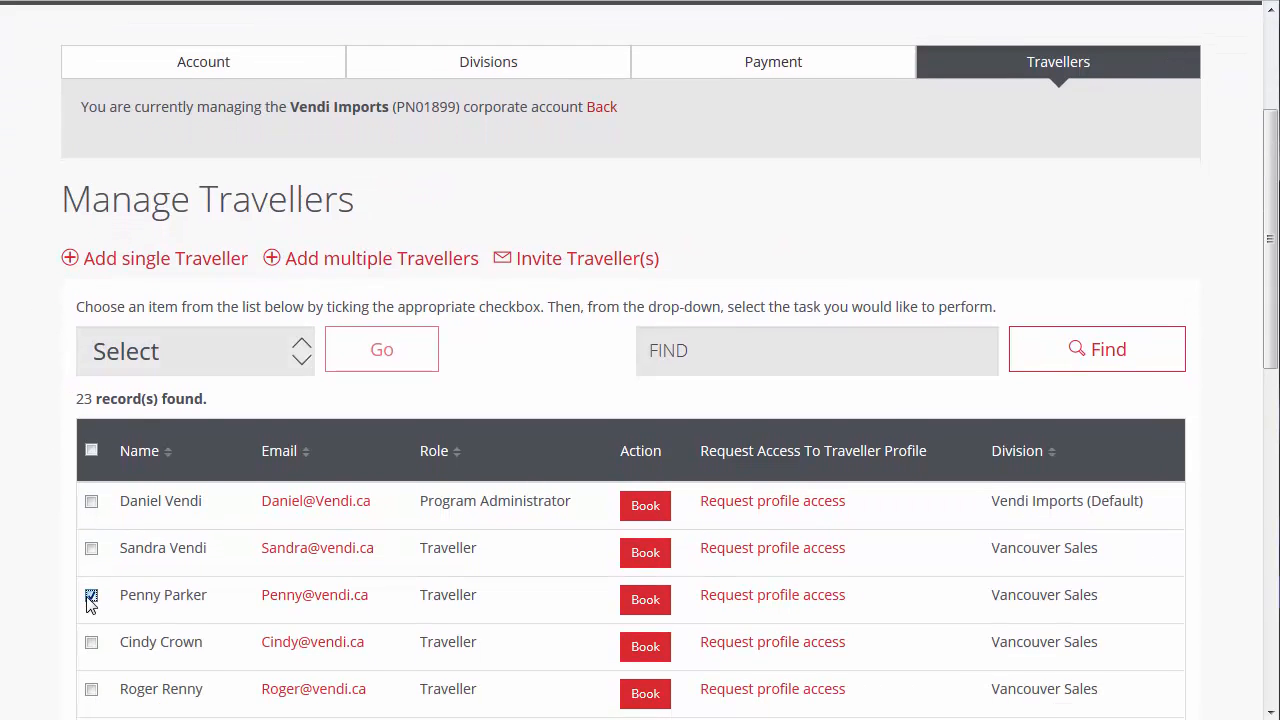
click(291, 357)
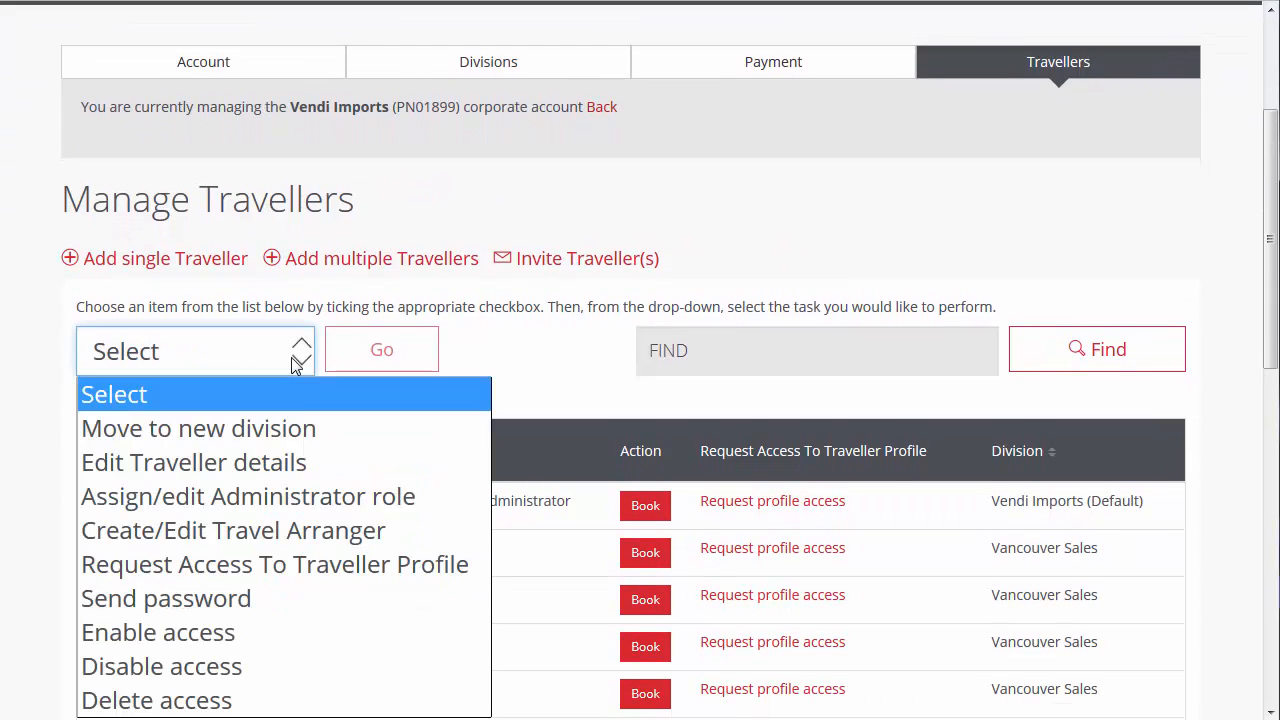
click(291, 500)
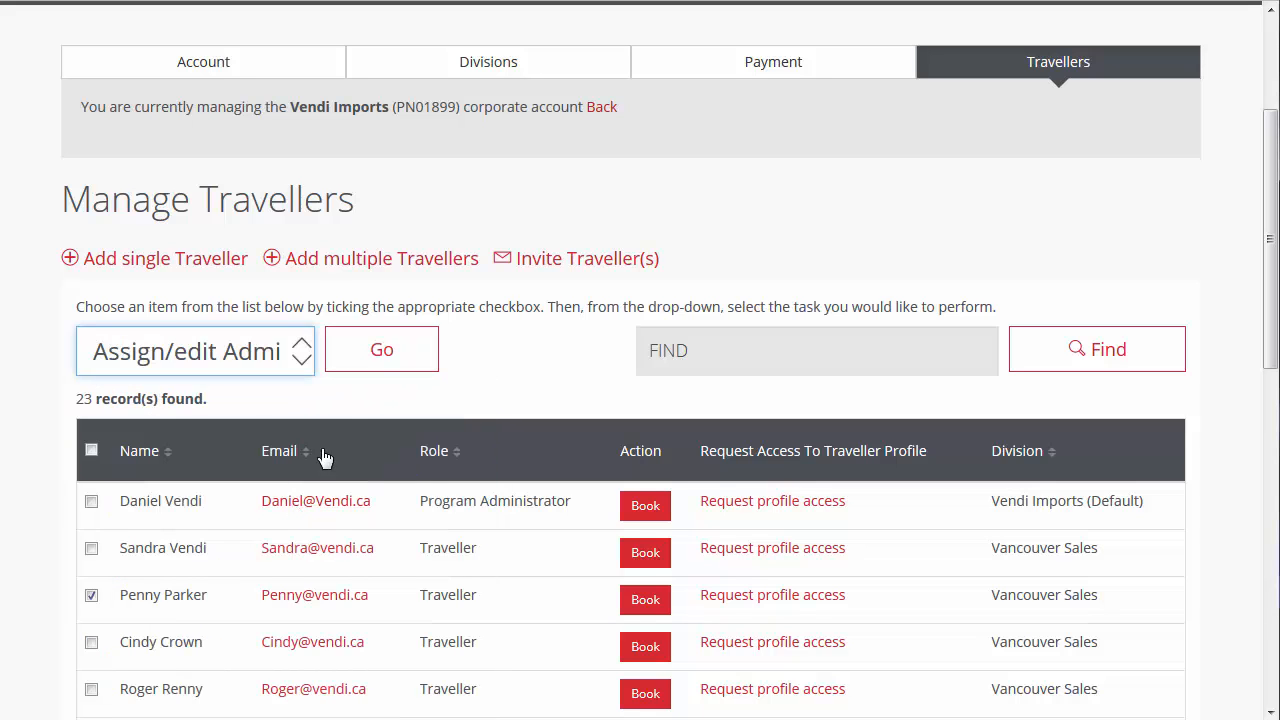
click(387, 366)
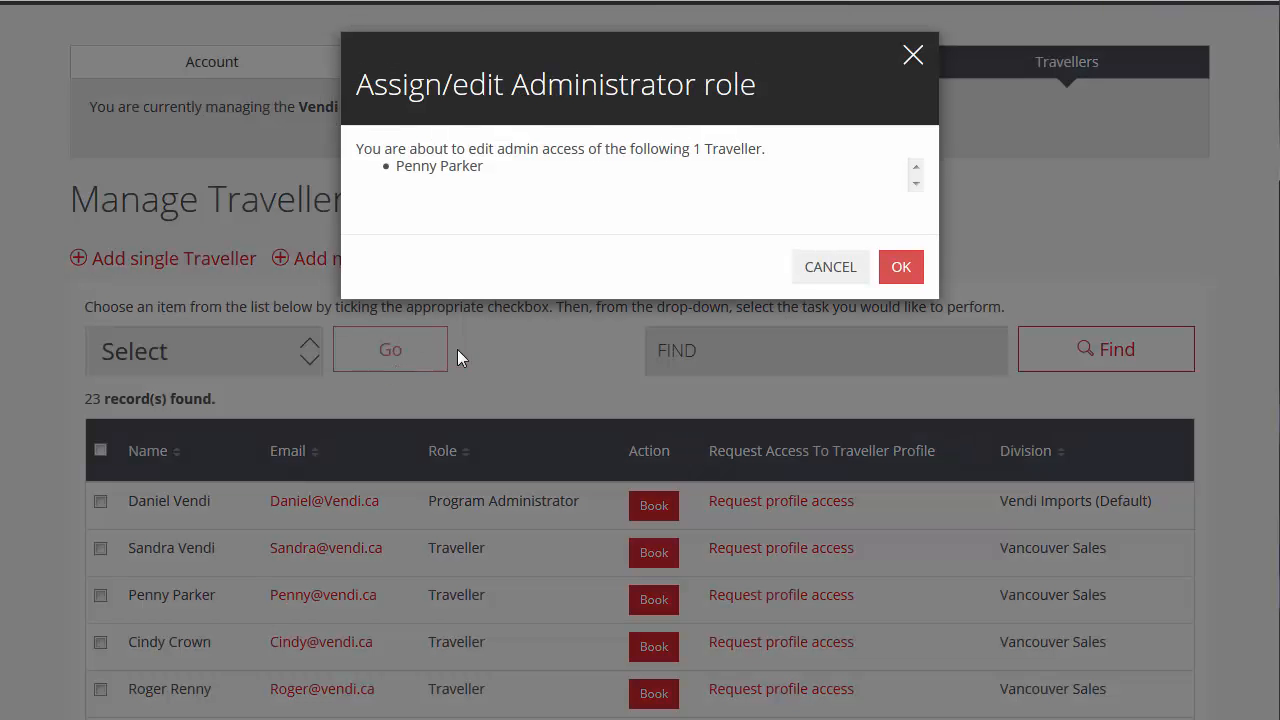
click(900, 283)
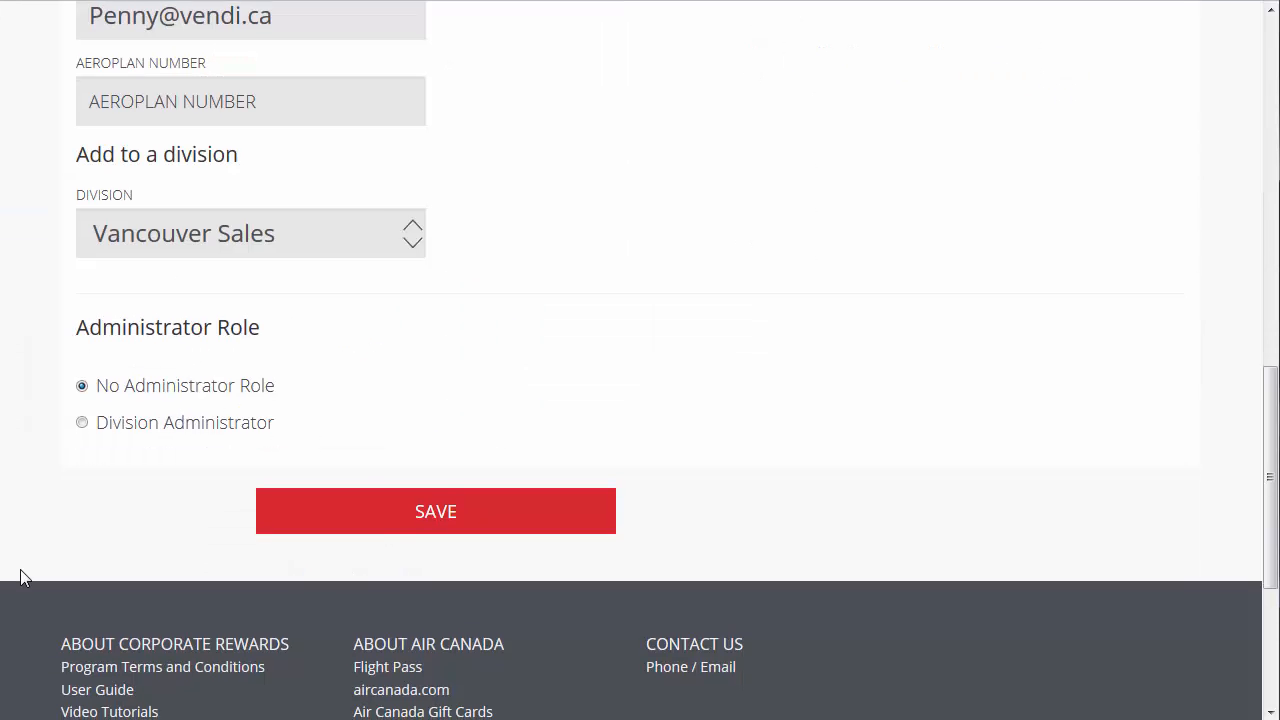
- Make the traveller Division Administrator for Vancouver Sales and save
click(83, 423)
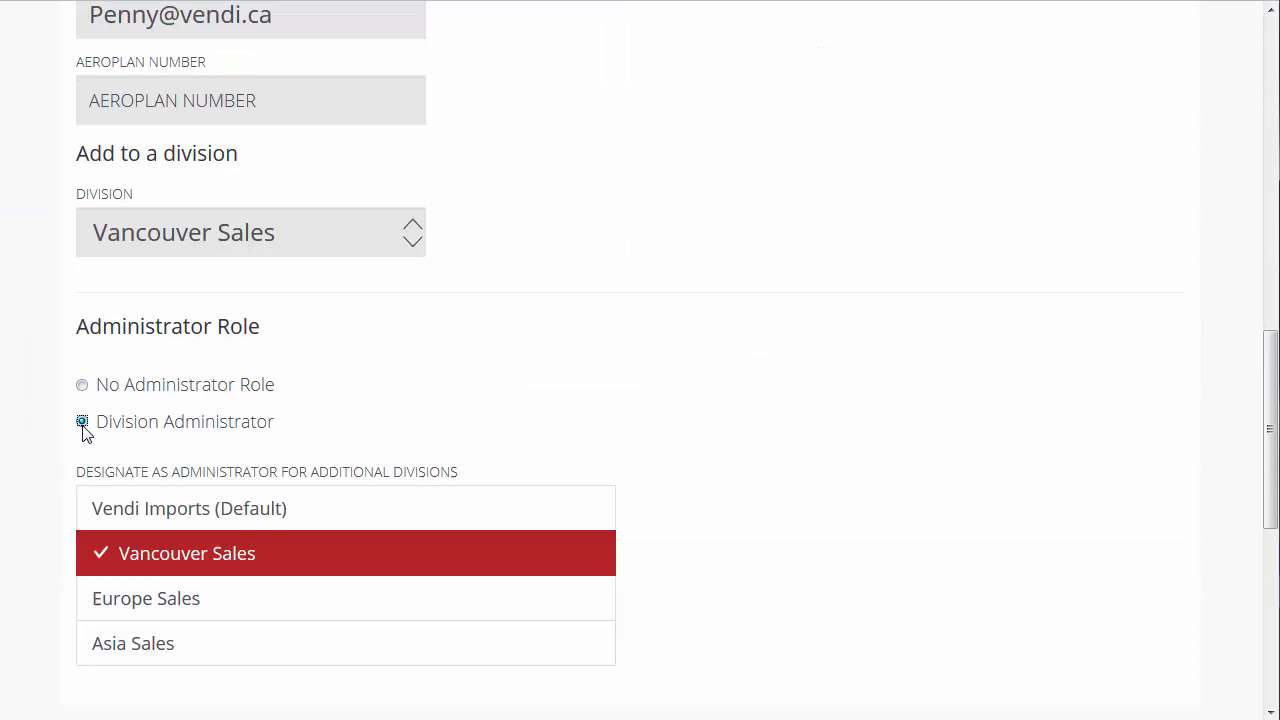
scroll(689, 611, down, 3)
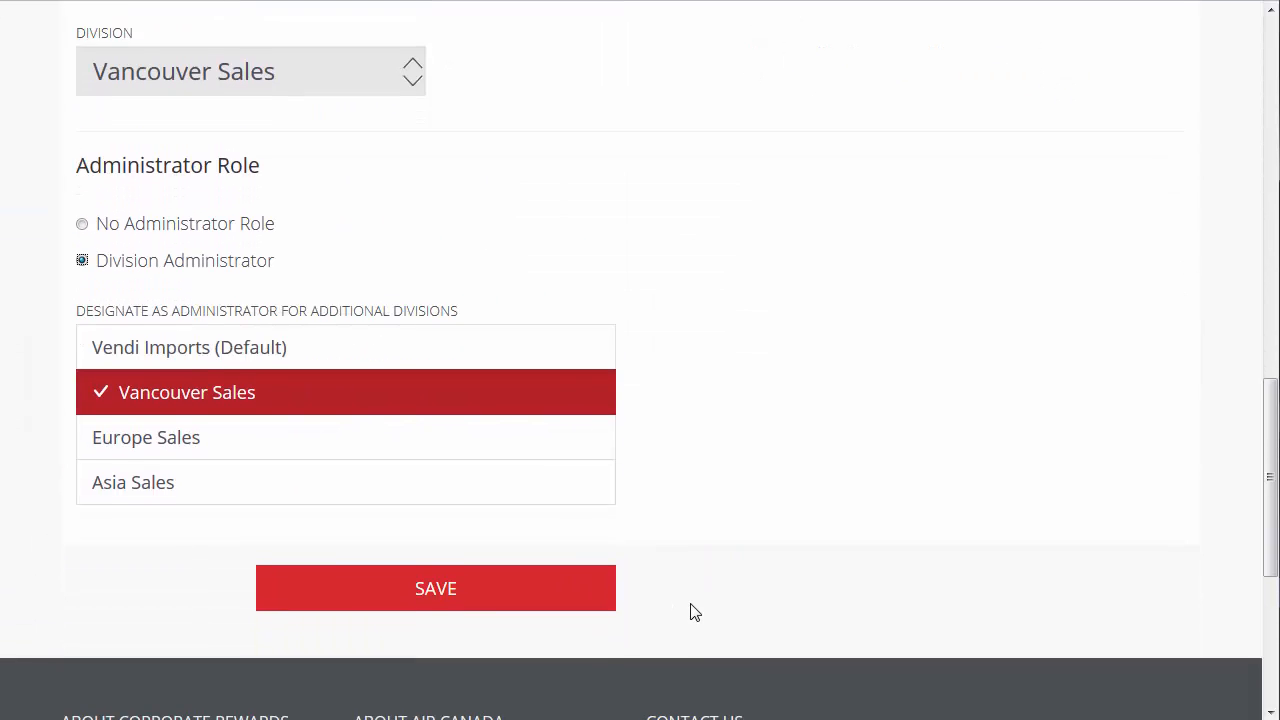
click(598, 548)
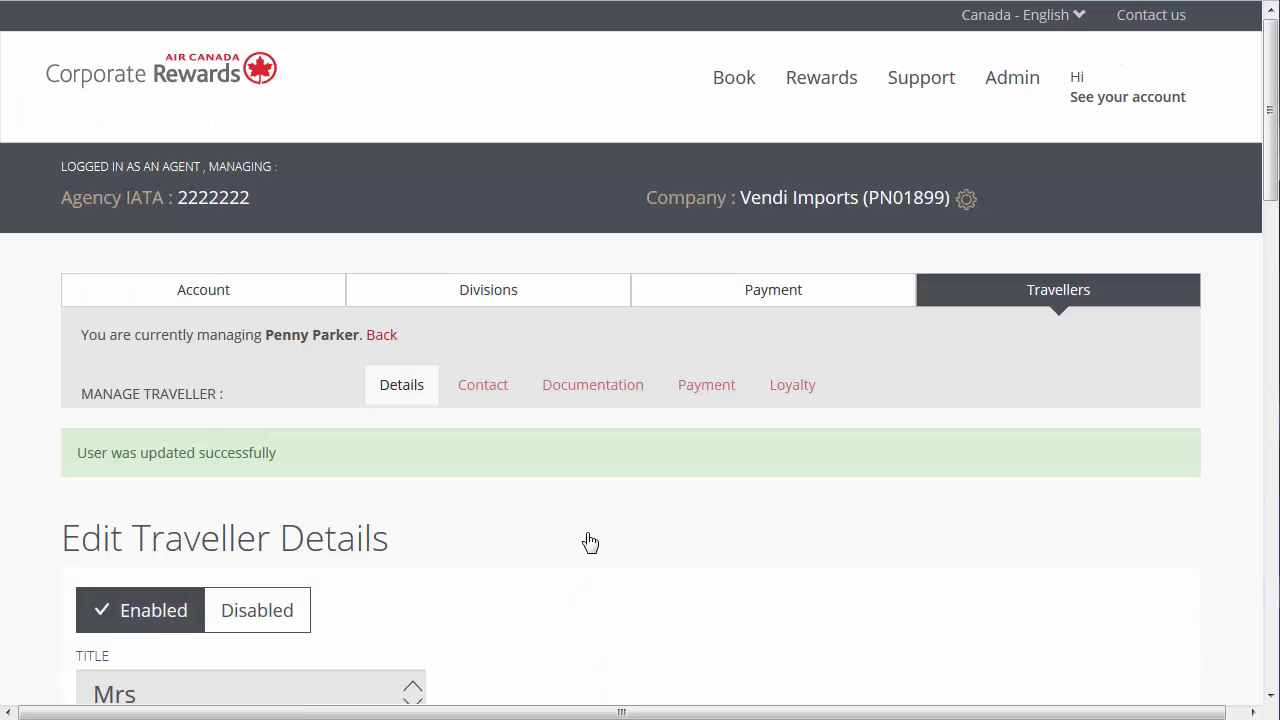
- Revoke the traveller's administrator rights by choosing No Administrator Role, and save
scroll(30, 550, down, 8)
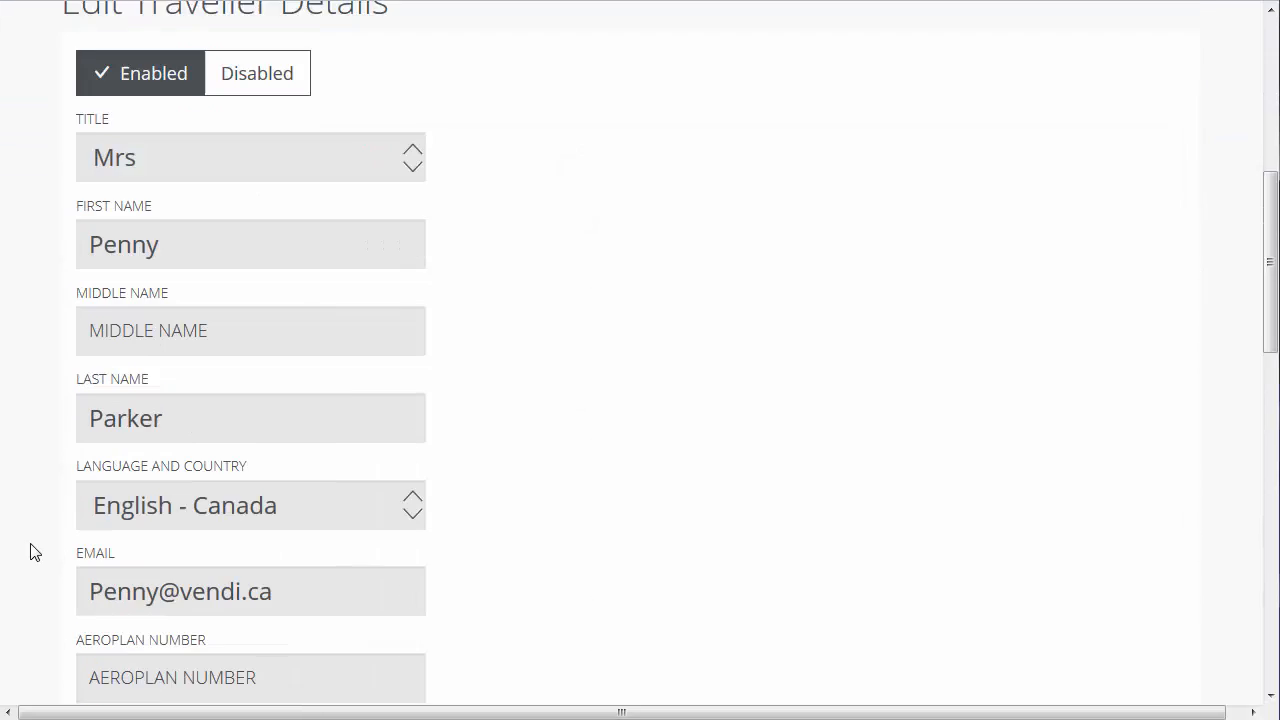
scroll(30, 552, down, 3)
click(104, 482)
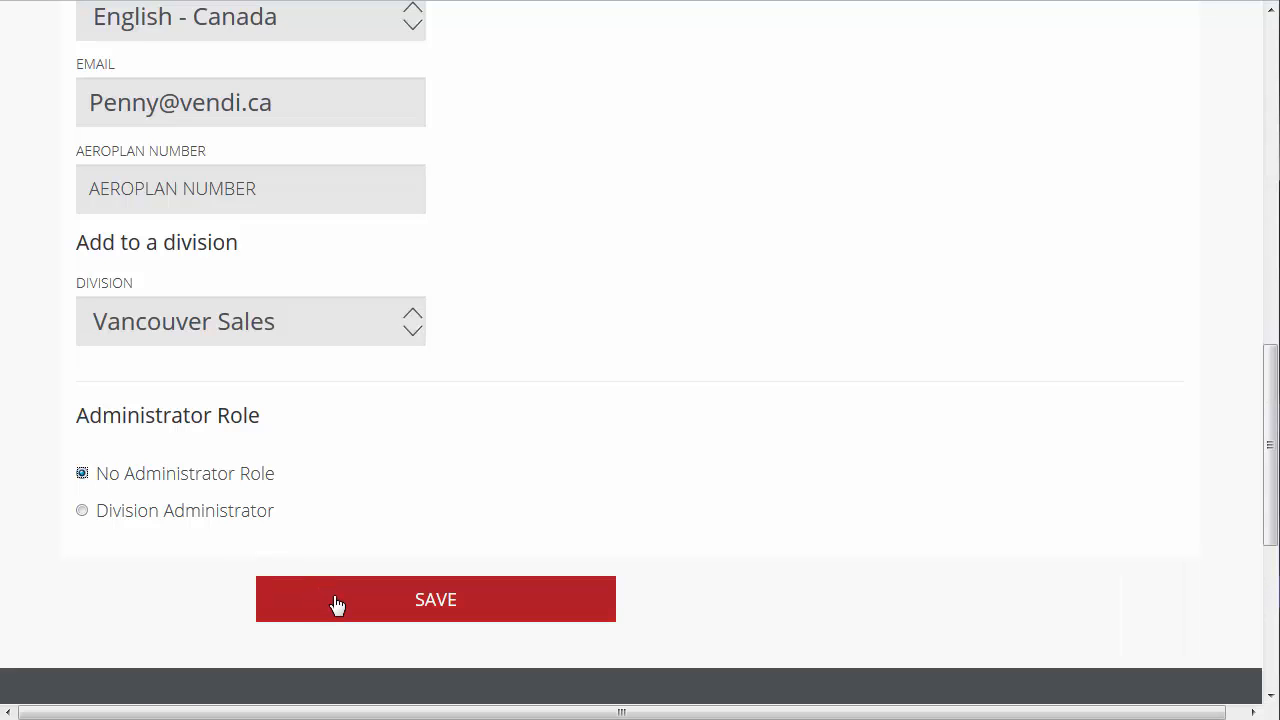
click(337, 605)
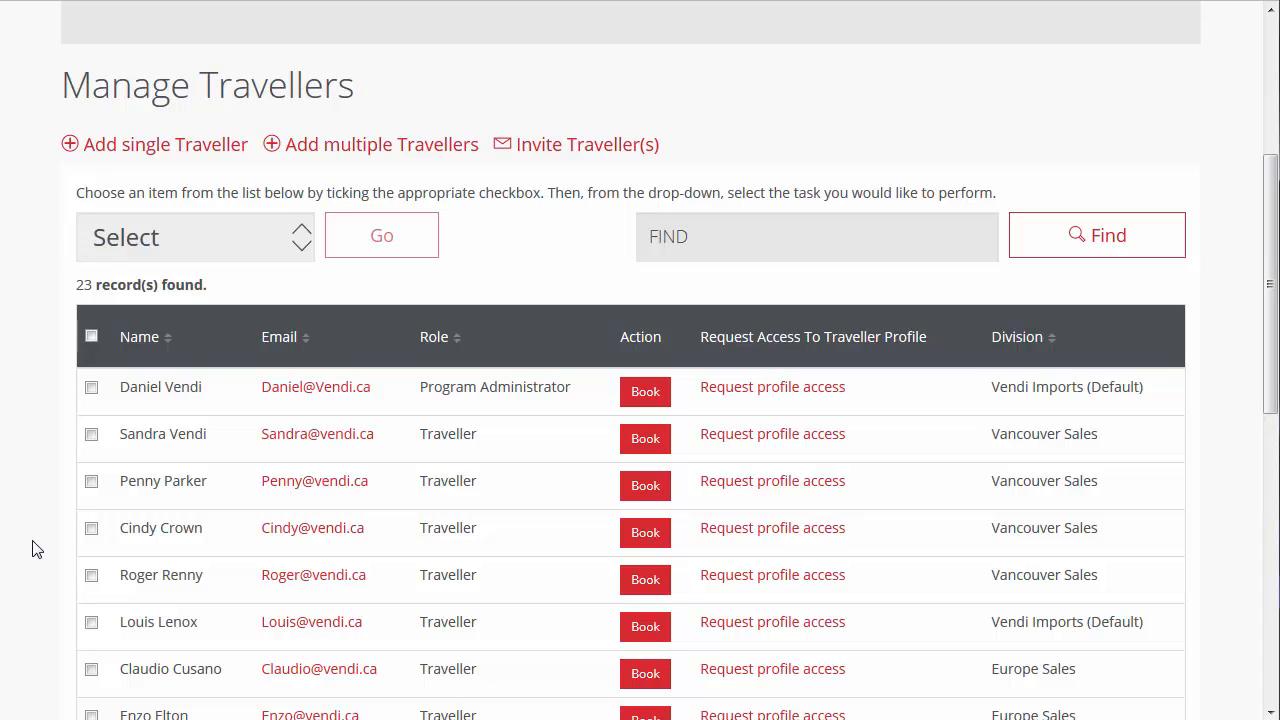
- Assign the Travel Arranger role to the fourth traveller in the list, in the Vancouver Sales division, and confirm
click(91, 528)
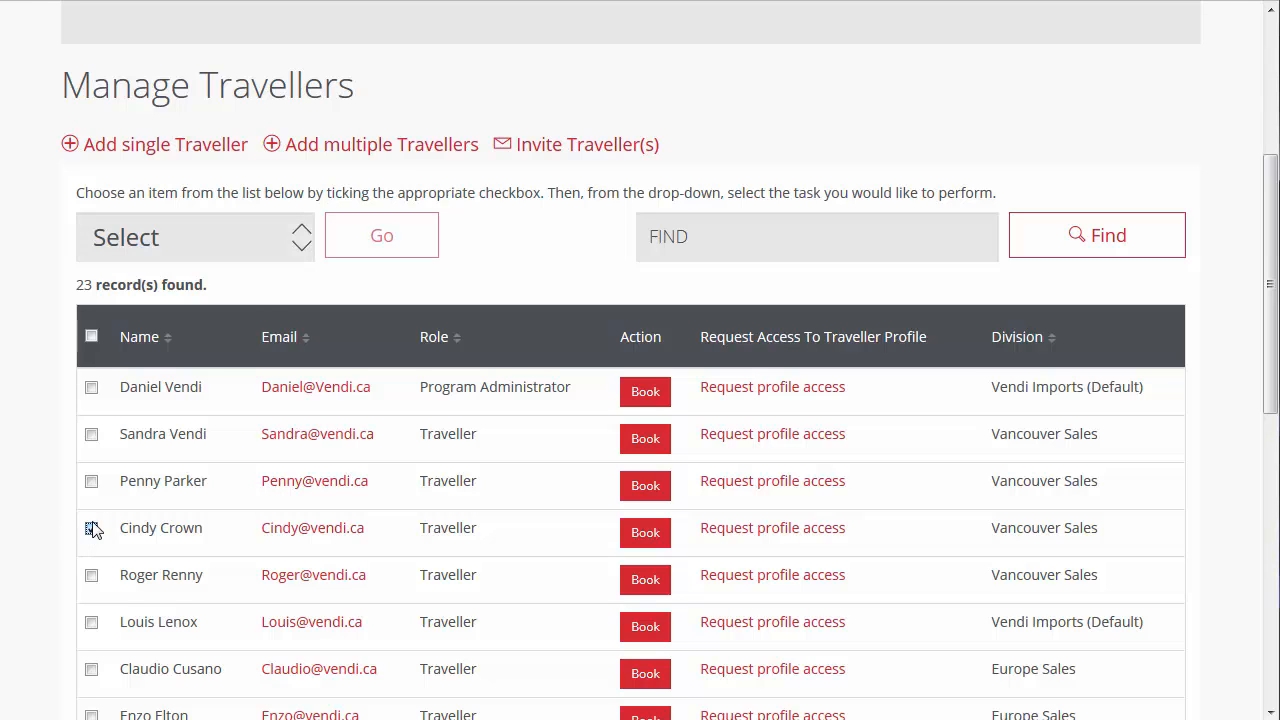
click(286, 249)
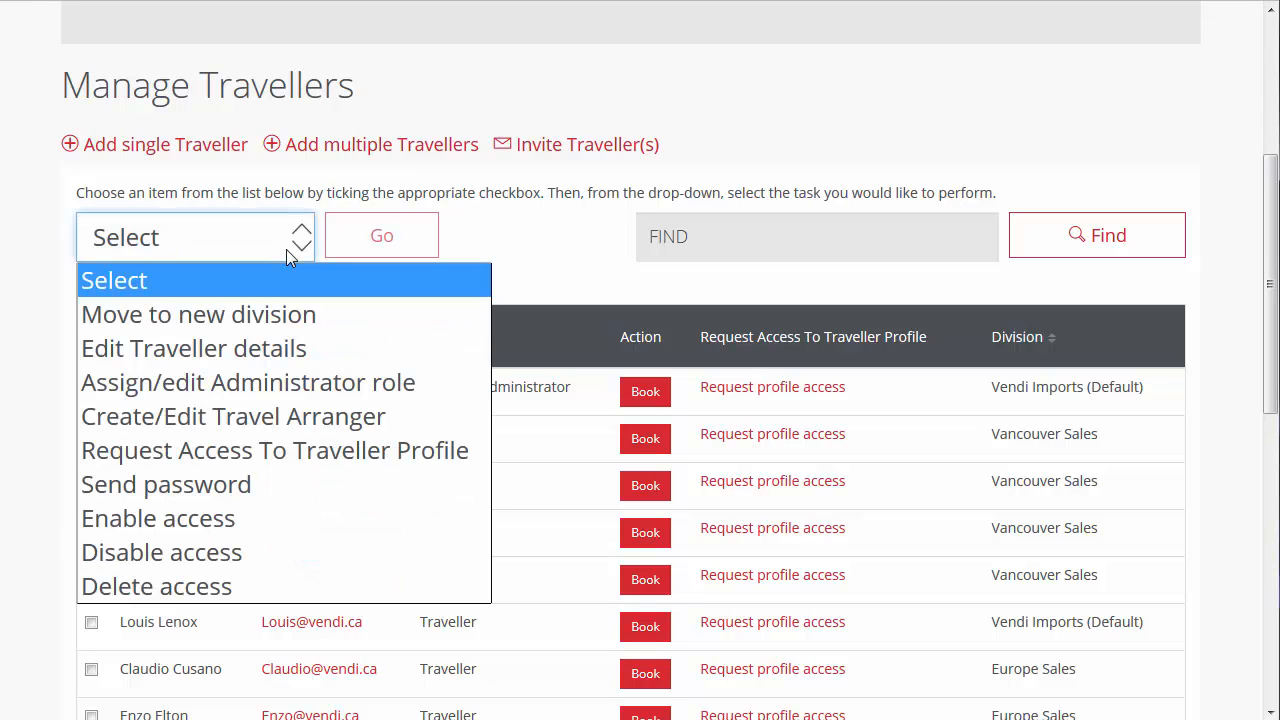
click(288, 408)
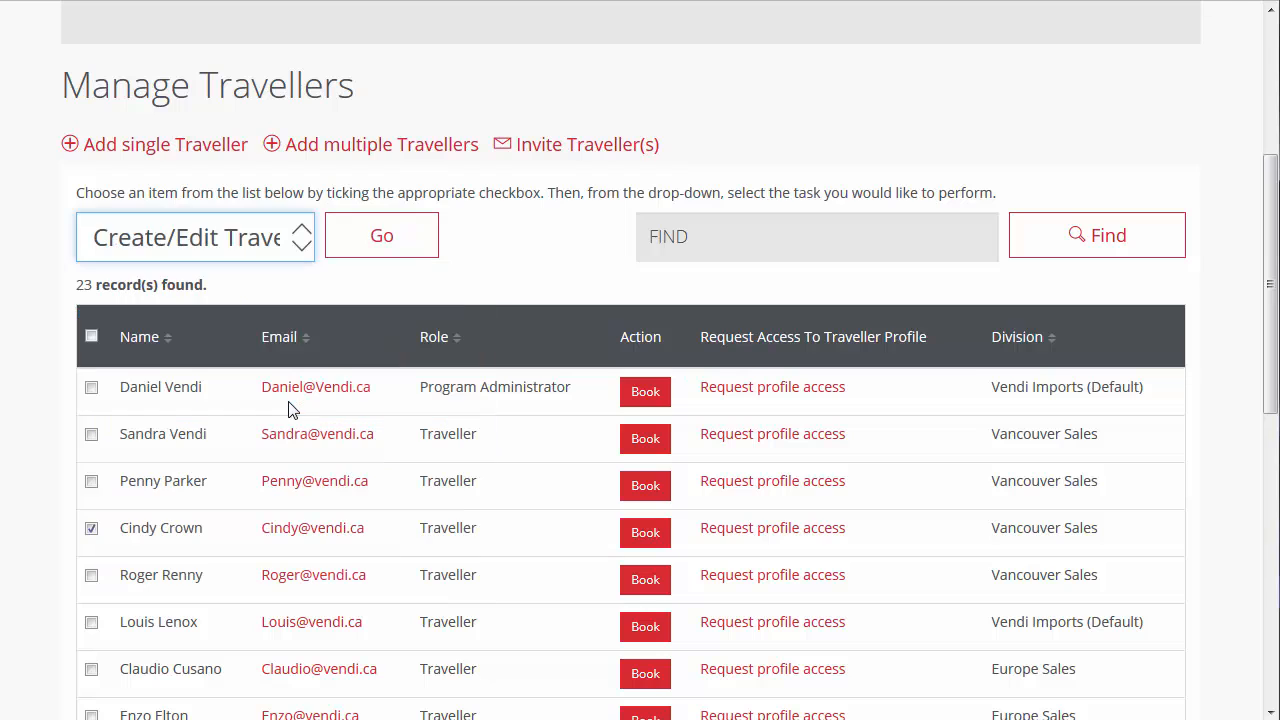
click(415, 252)
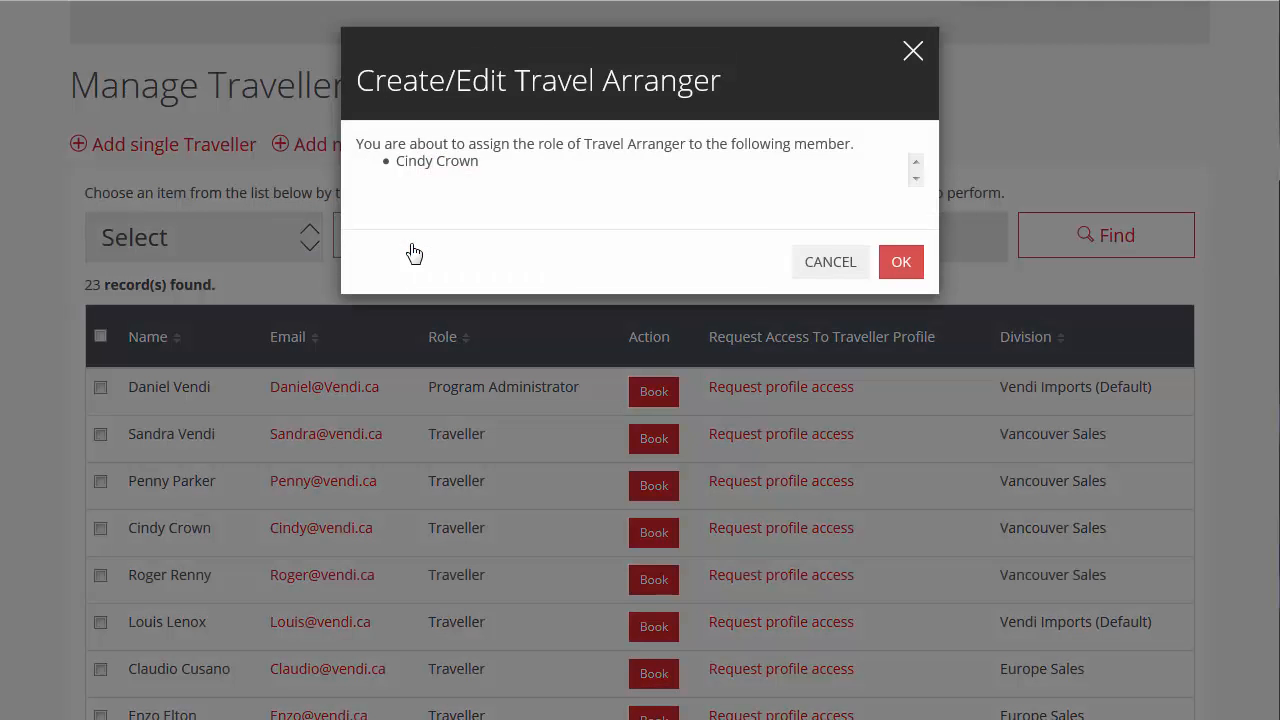
click(897, 276)
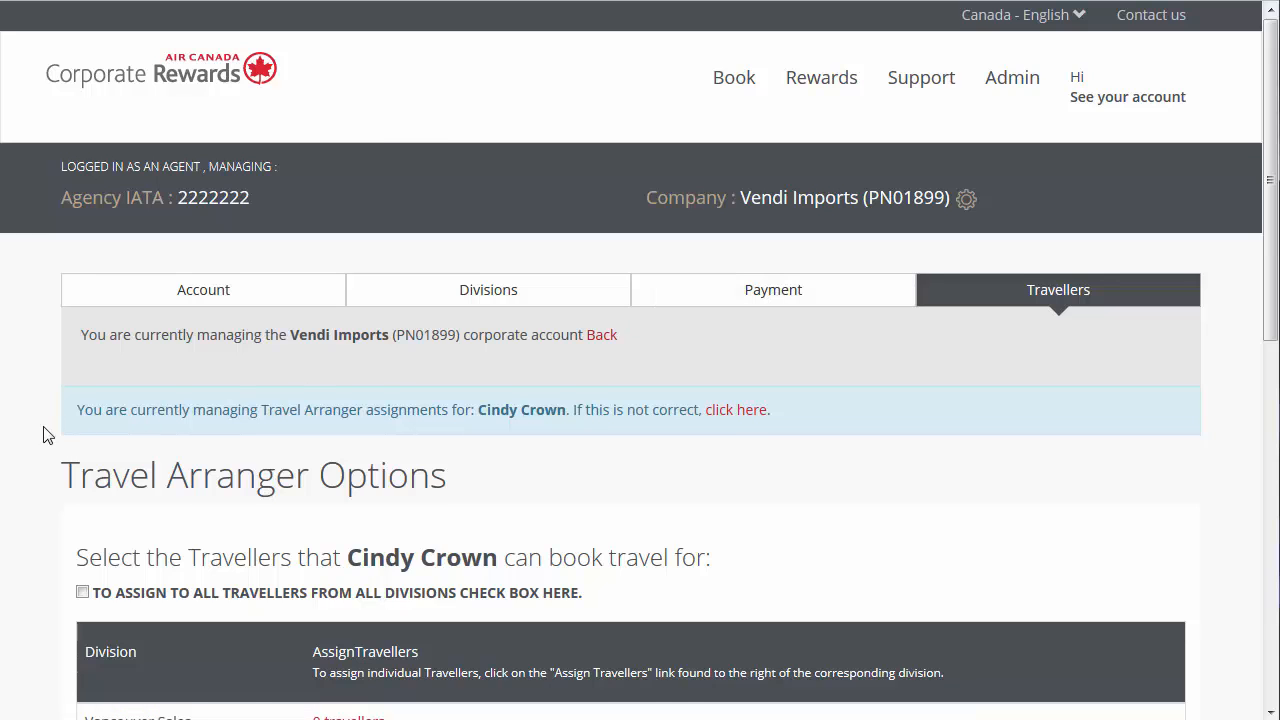
- Assign the travel arranger to all travellers from all divisions and confirm the selection
scroll(40, 440, down, 3)
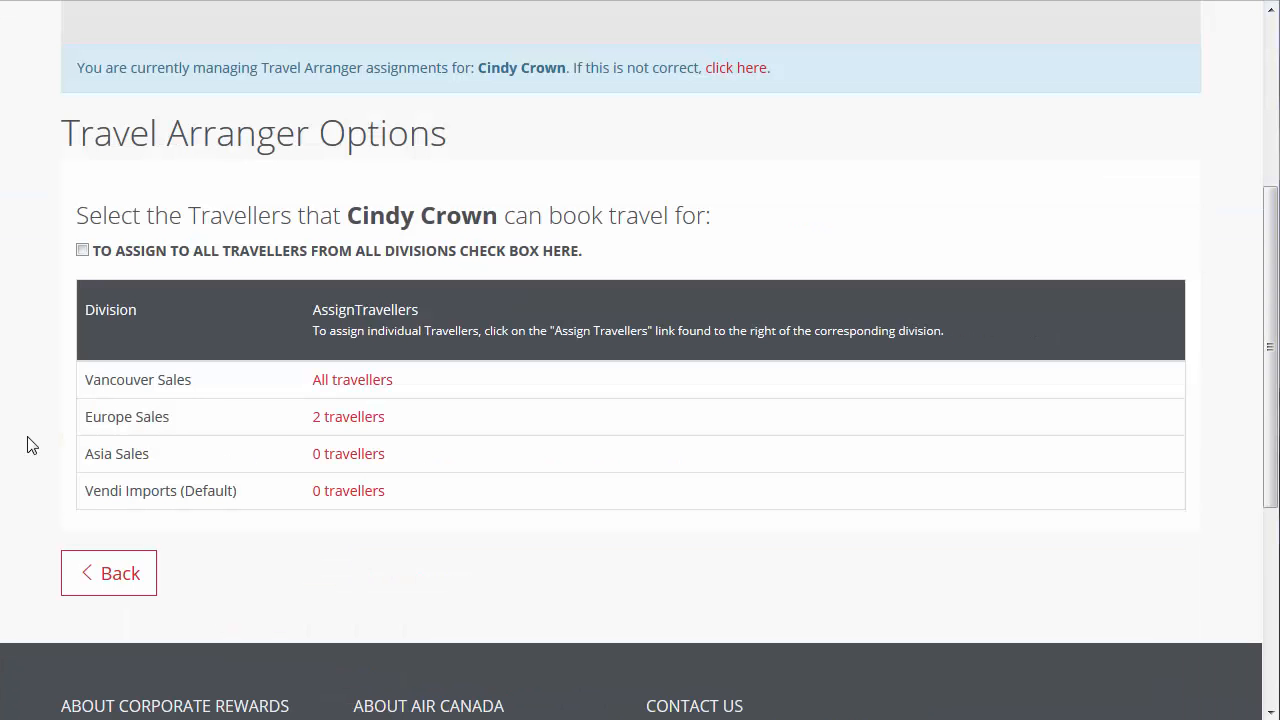
click(82, 251)
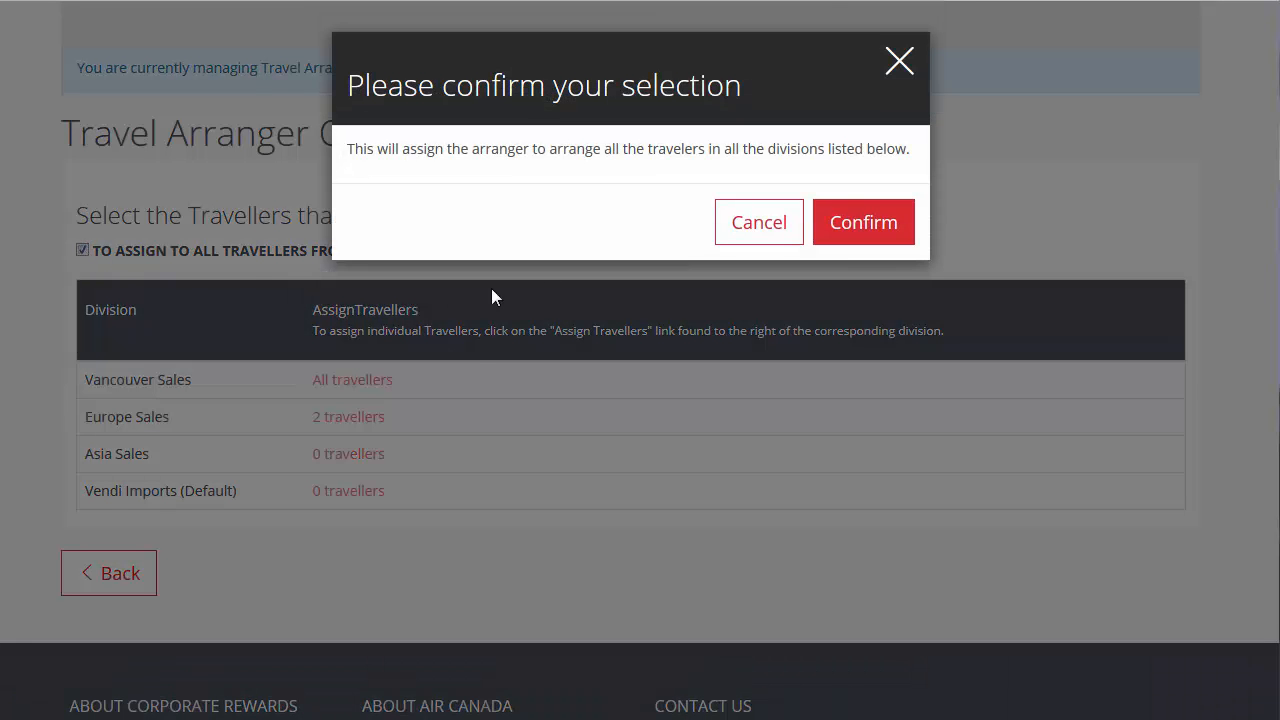
click(830, 242)
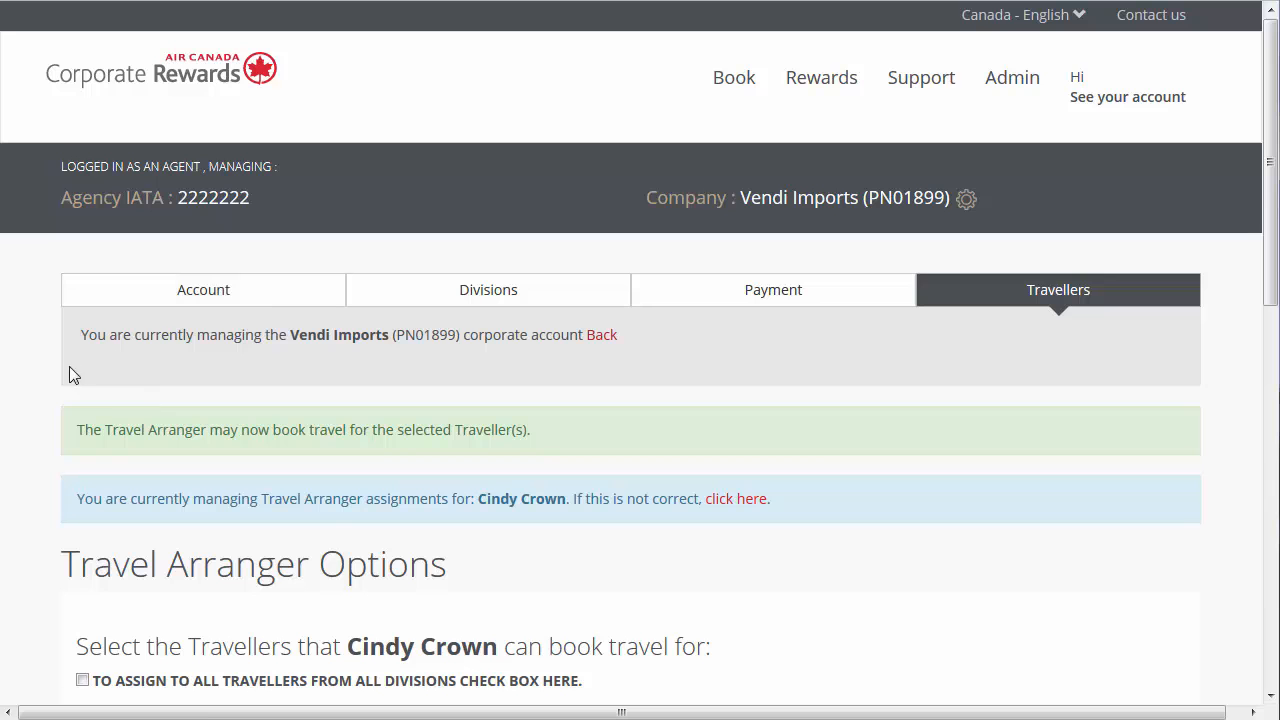
- Add the first and third Europe Sales travellers to those the travel arranger may book for, and save the changes
scroll(30, 411, down, 5)
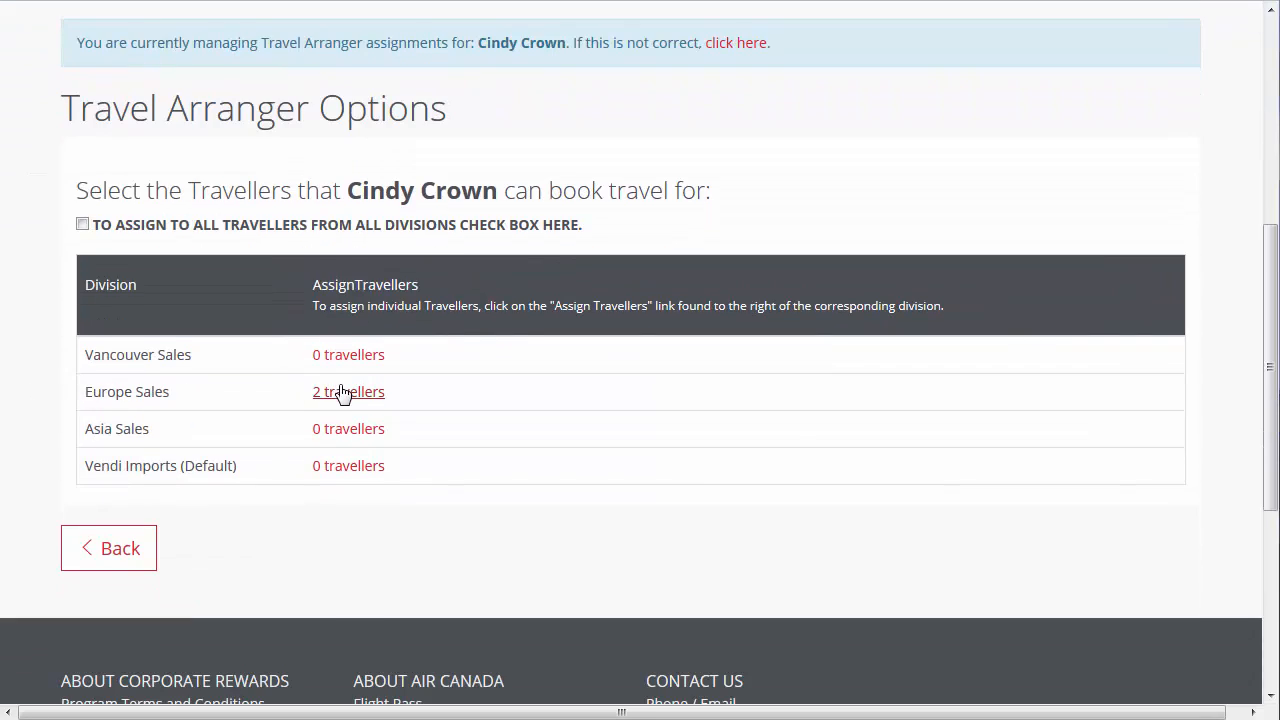
click(341, 392)
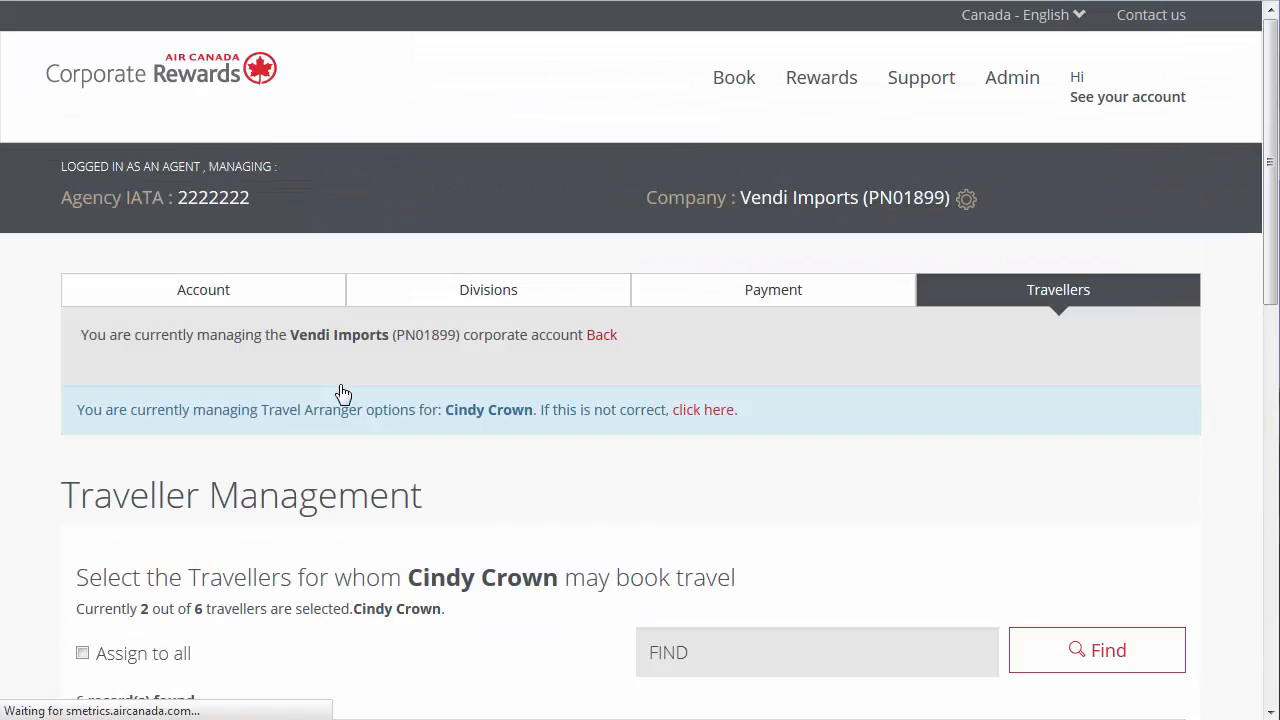
scroll(647, 441, down, 5)
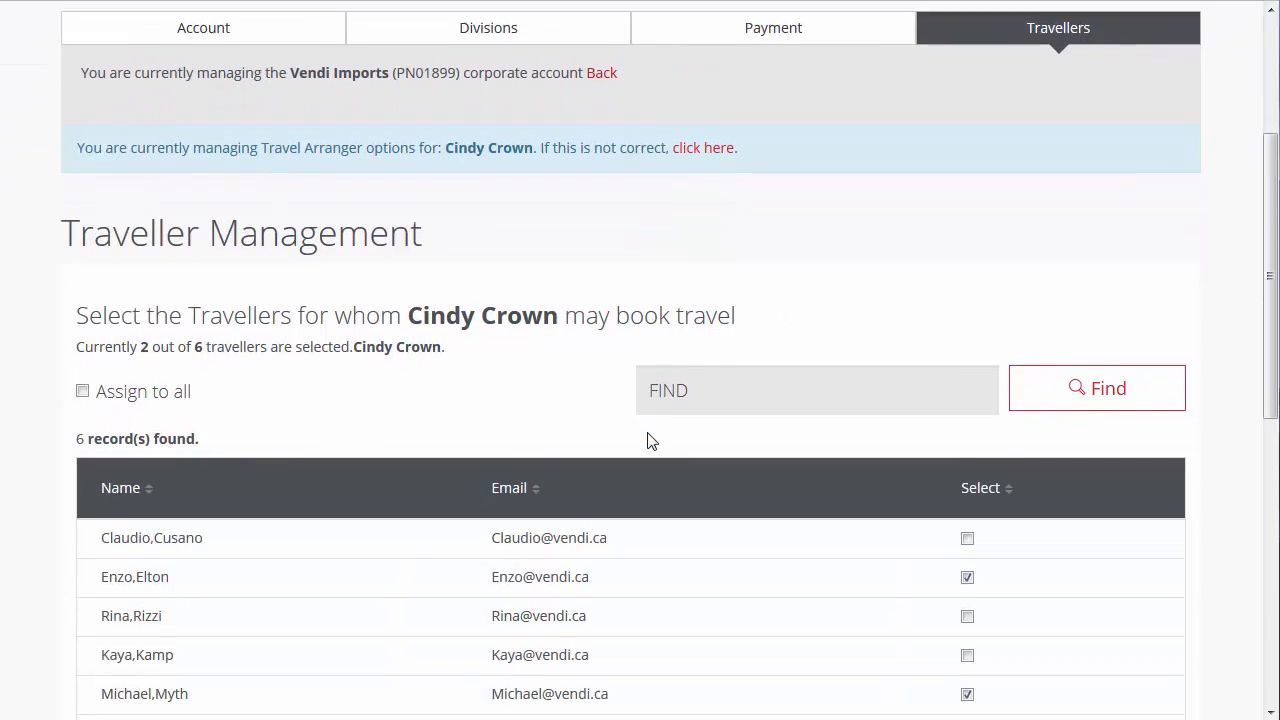
click(967, 345)
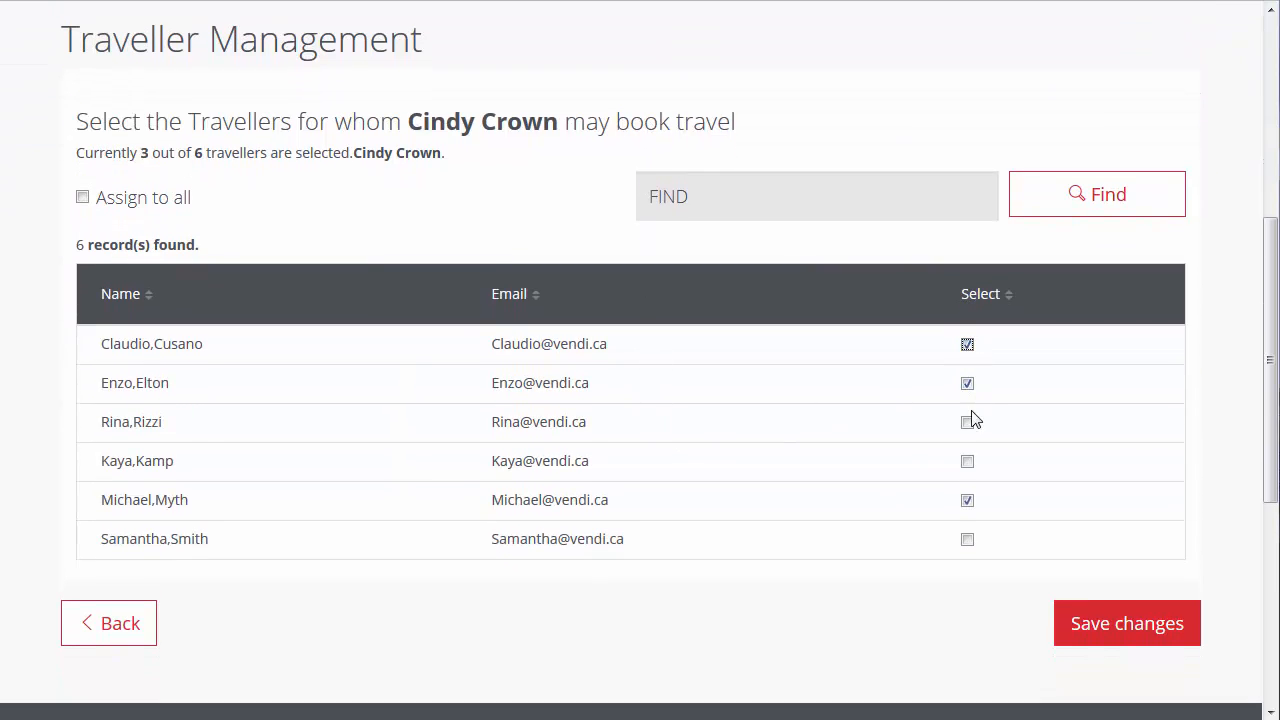
click(969, 423)
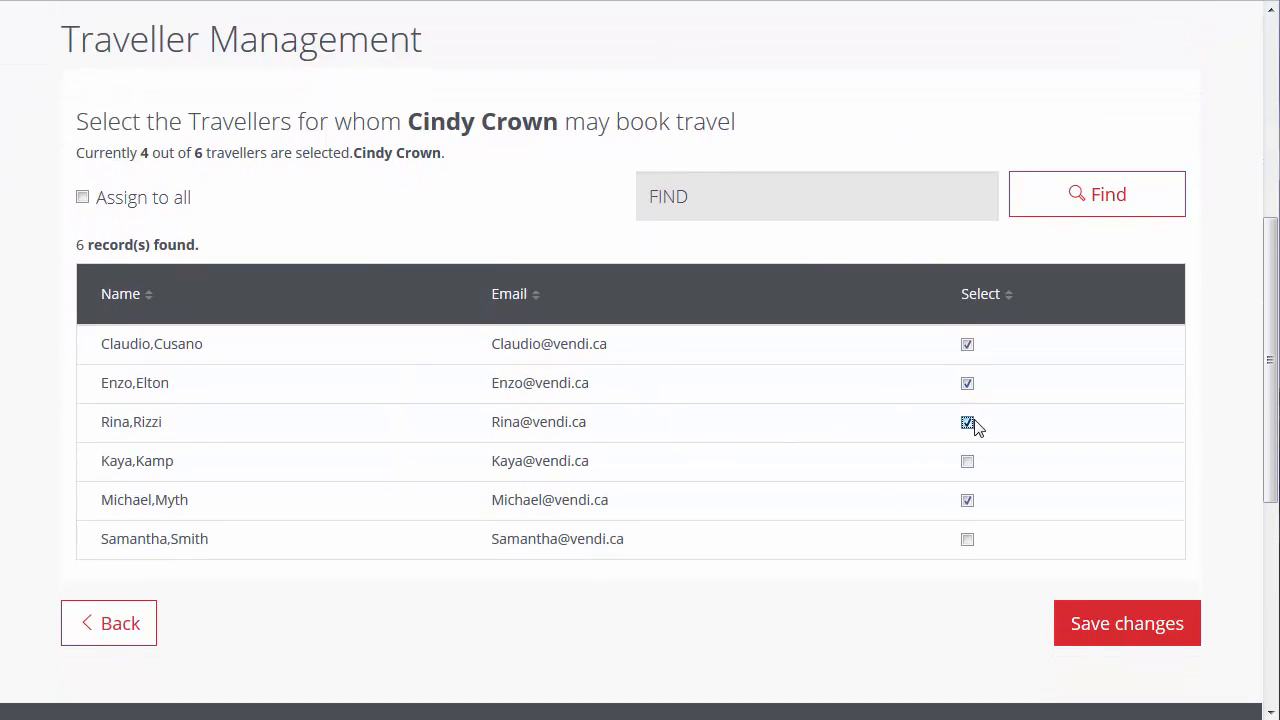
click(1065, 643)
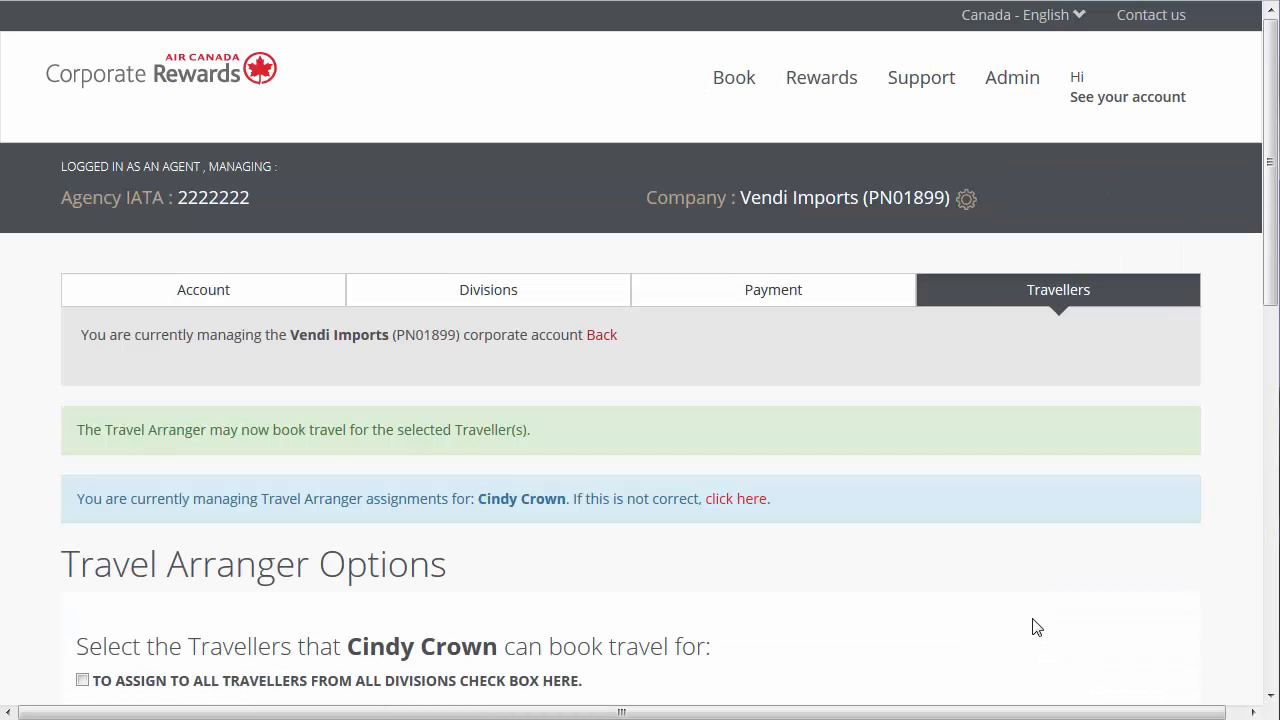
- Move the fifth traveller in the company's traveller list to the Vendi Imports (Default) division and confirm
scroll(1030, 625, down, 4)
scroll(1030, 625, down, 1)
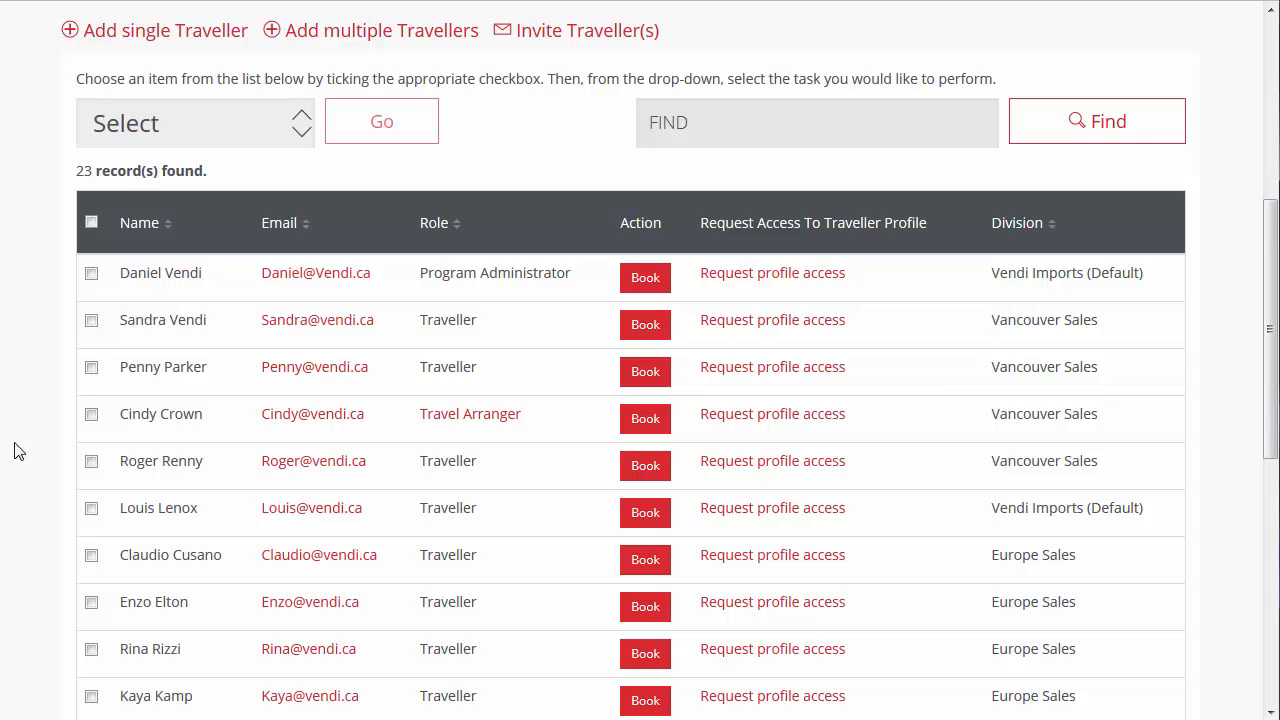
click(89, 463)
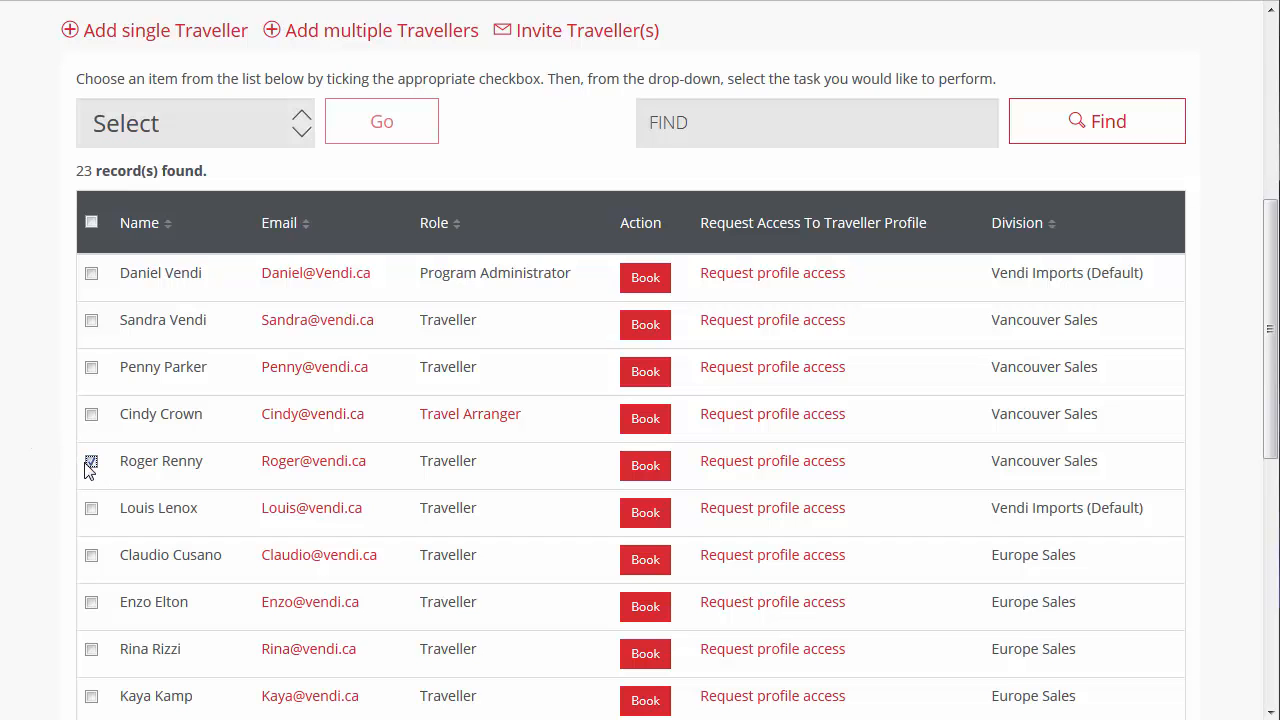
click(299, 128)
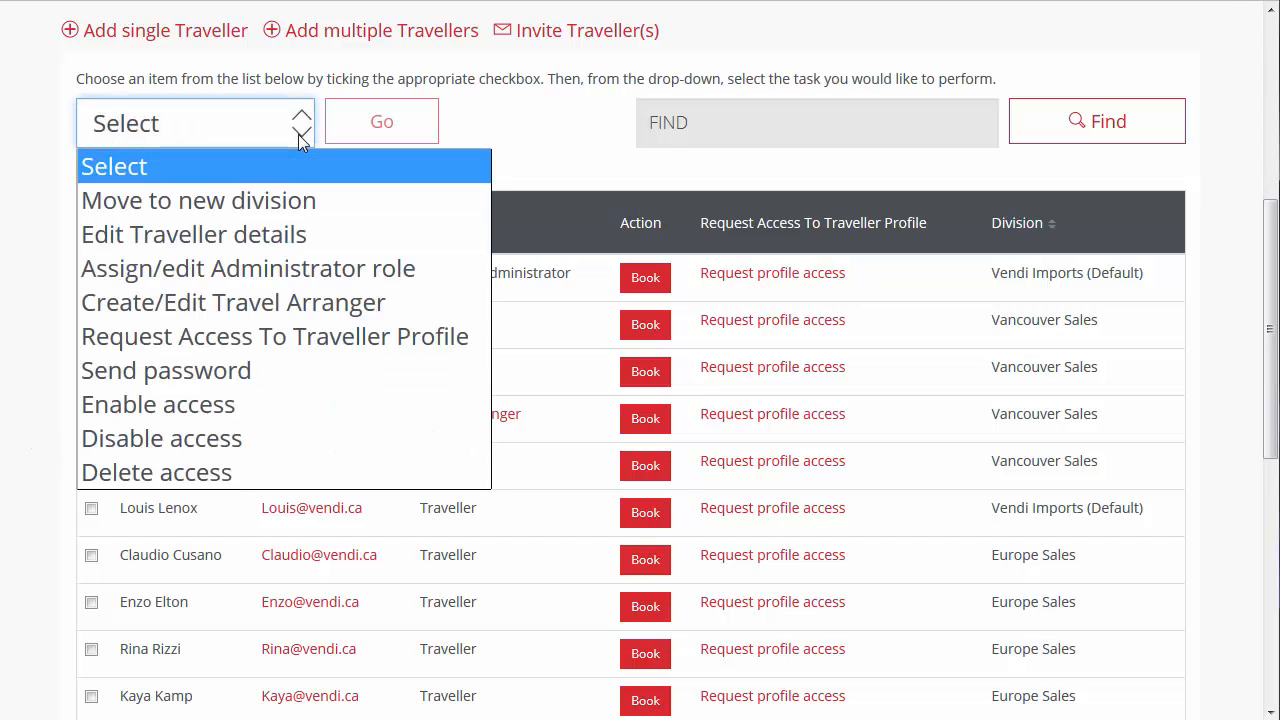
click(292, 202)
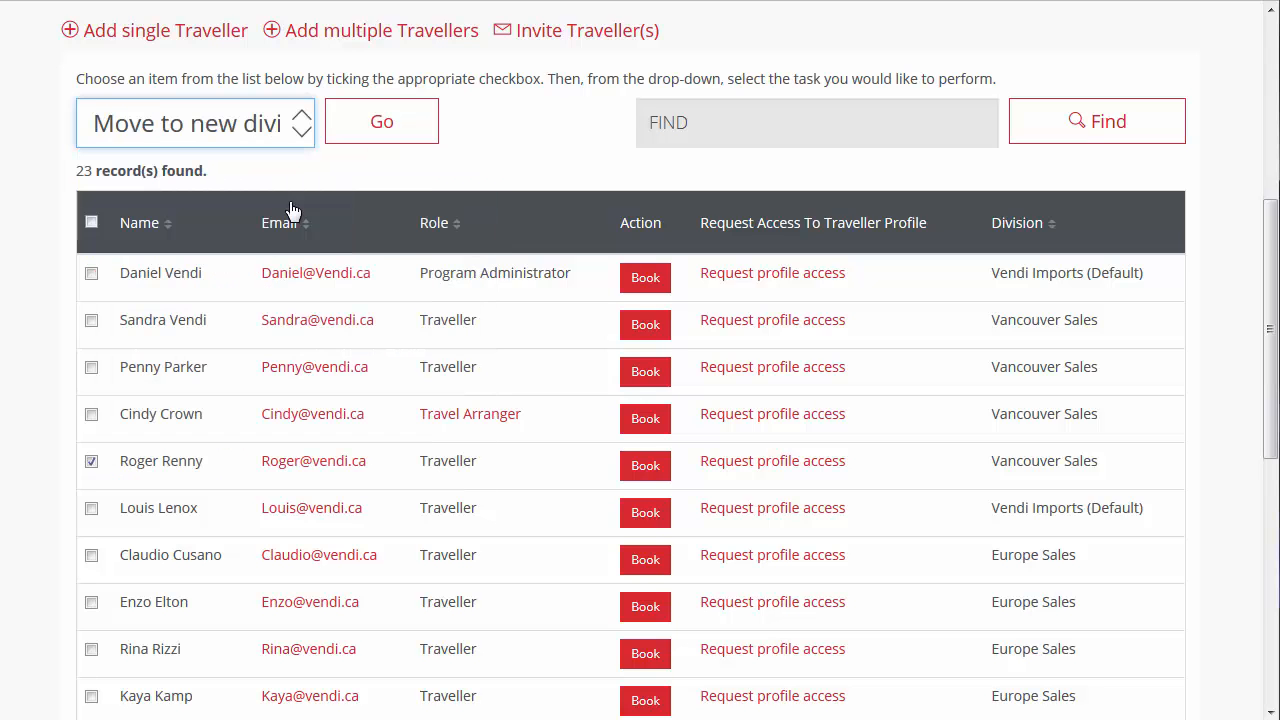
click(413, 143)
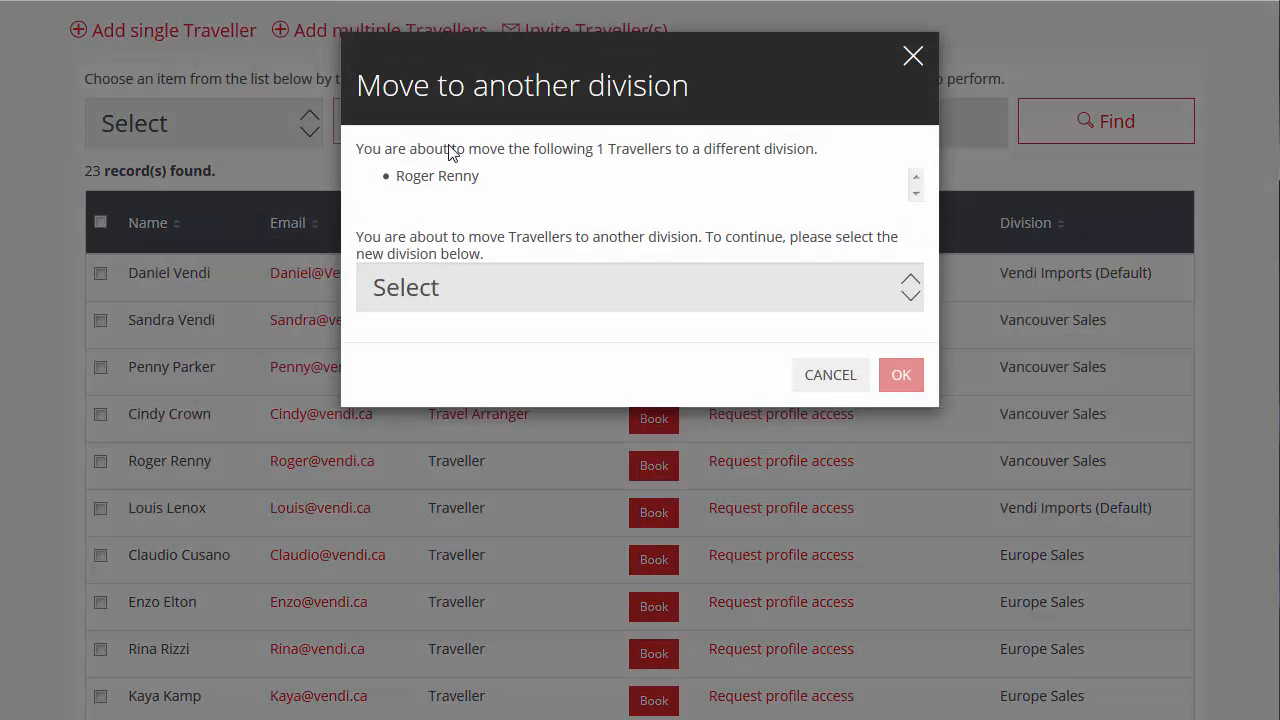
click(836, 292)
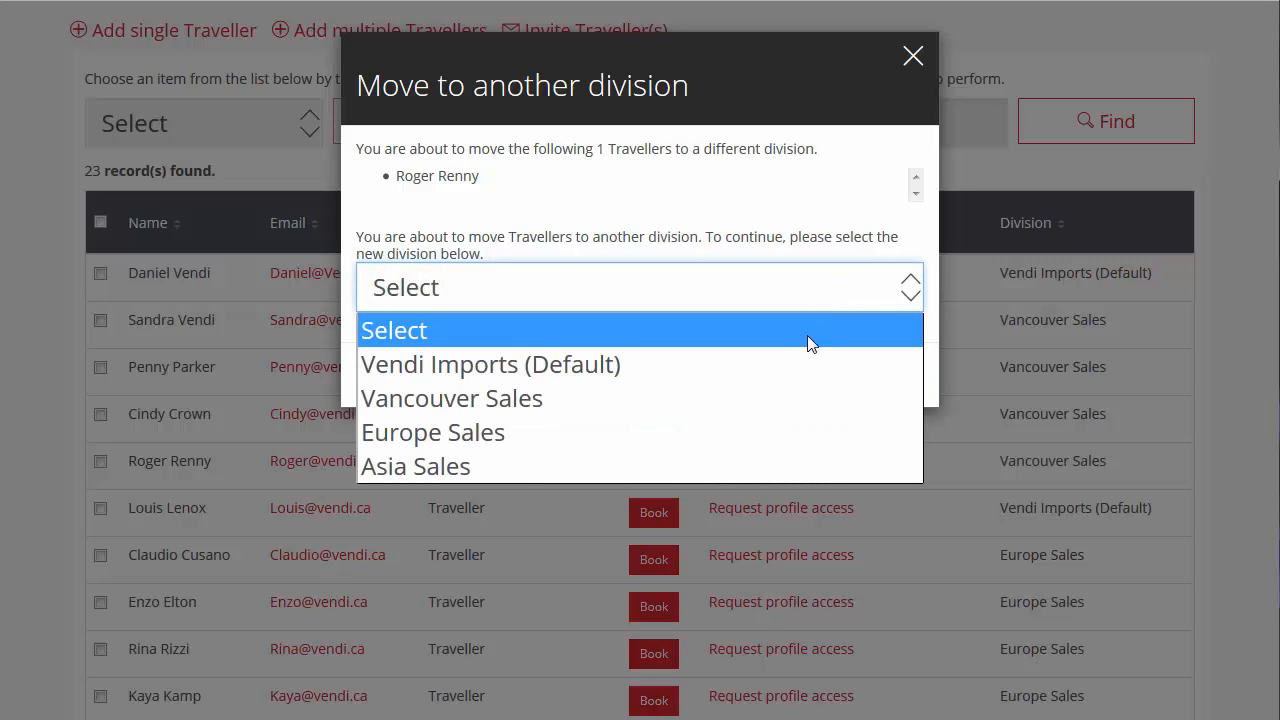
click(796, 366)
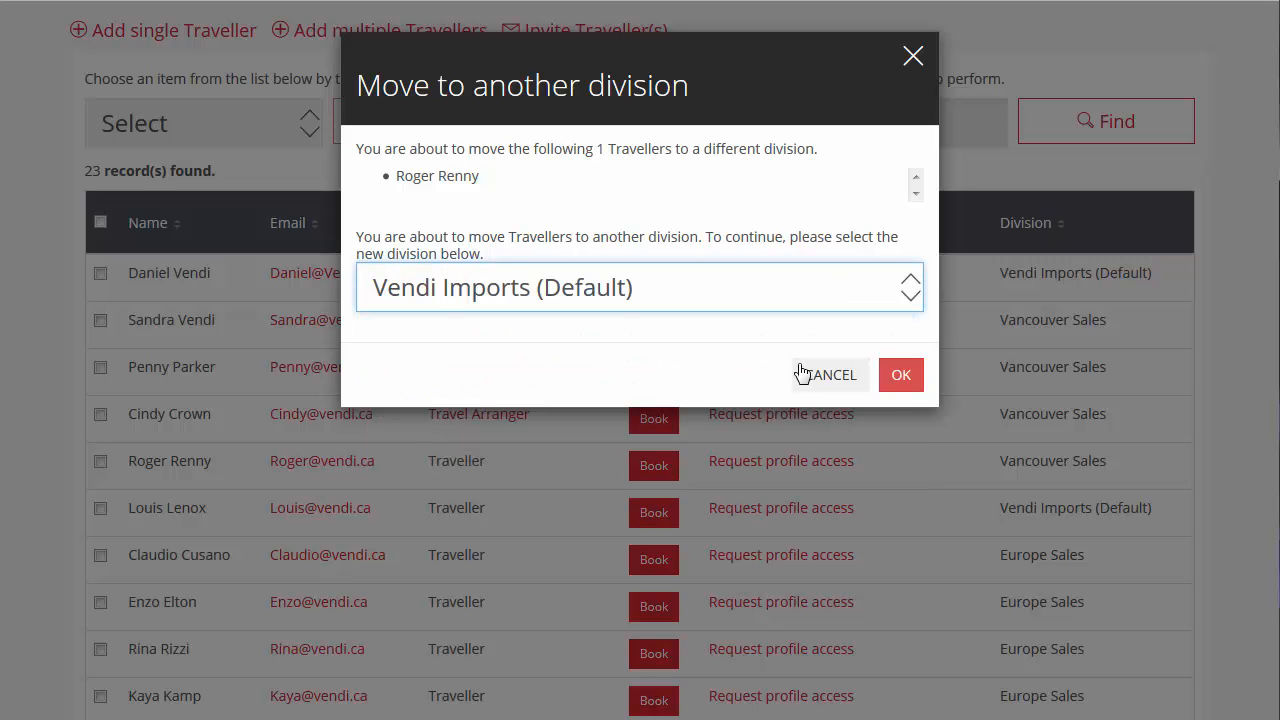
click(900, 375)
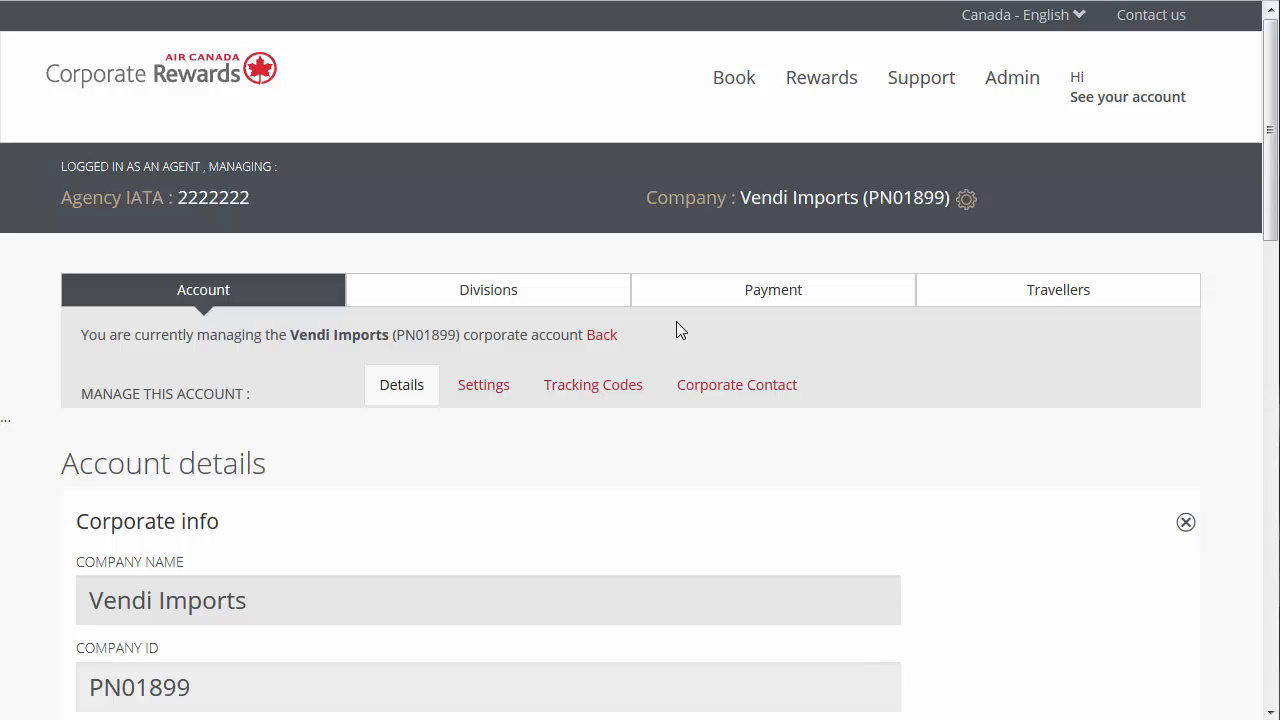
- Open the traveller assignments of the Import payment card in the Vendi Imports (Default) division
click(587, 309)
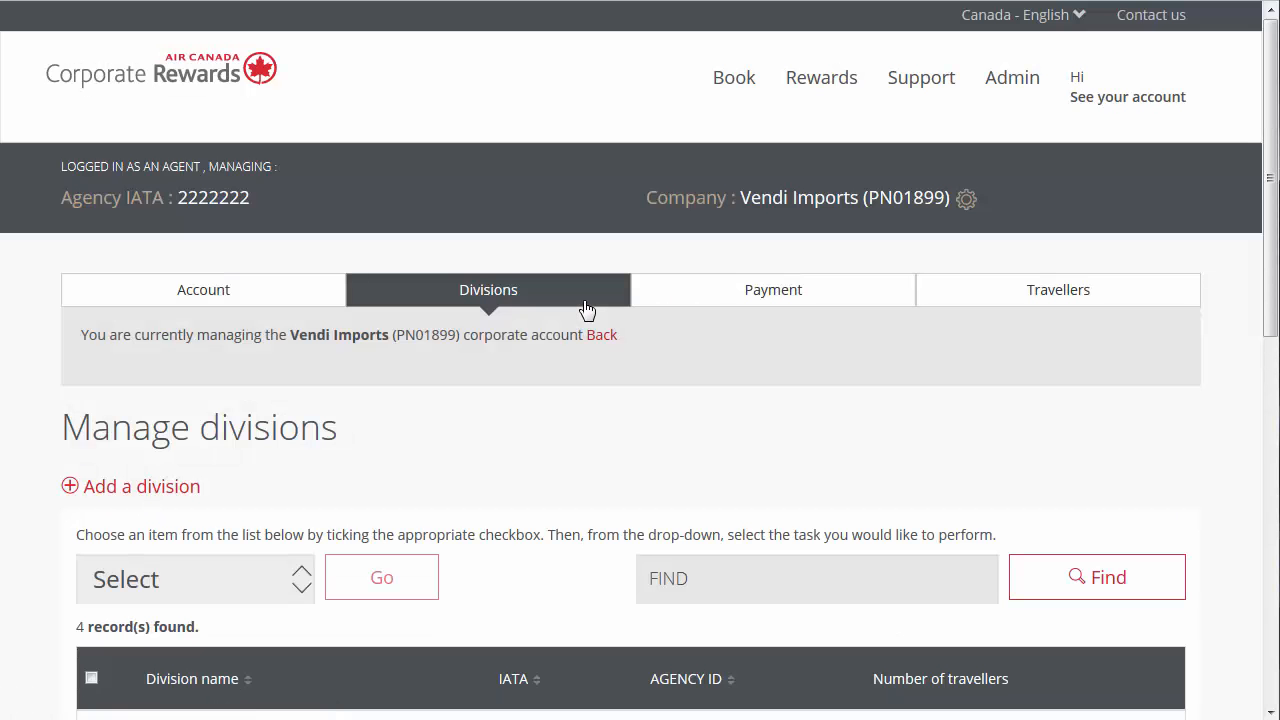
scroll(50, 460, down, 3)
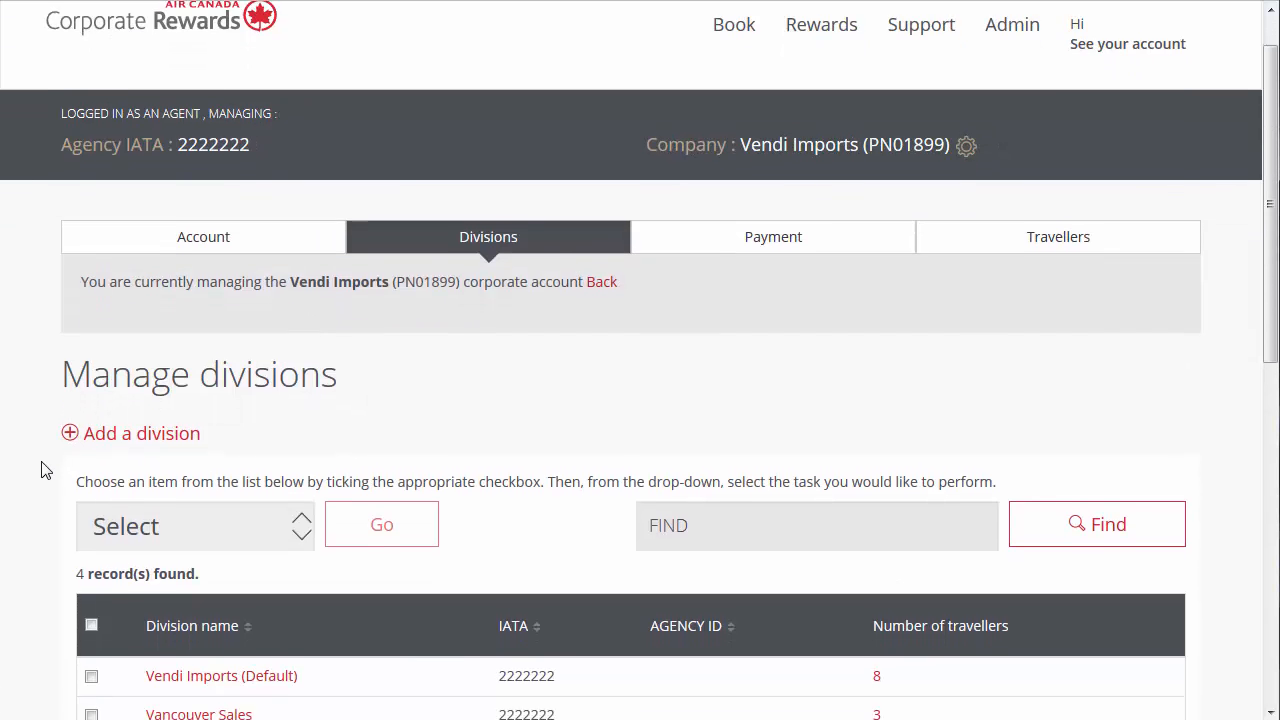
click(163, 390)
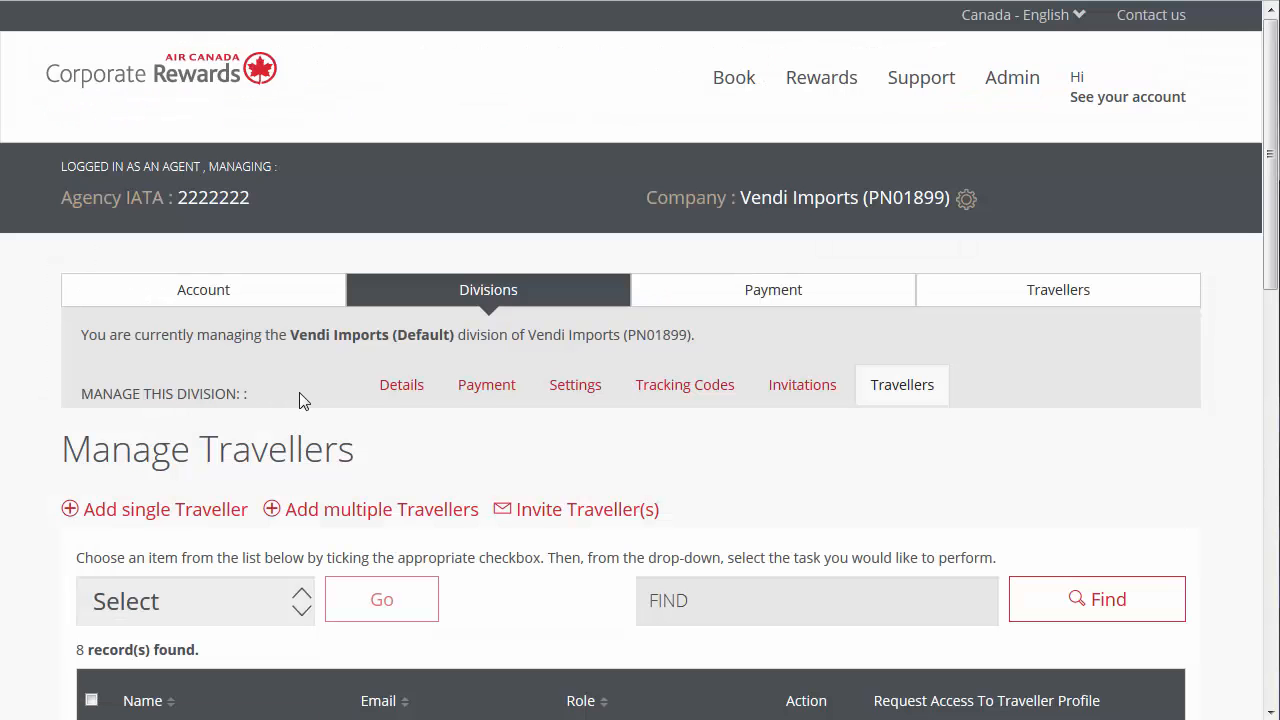
click(470, 404)
click(470, 405)
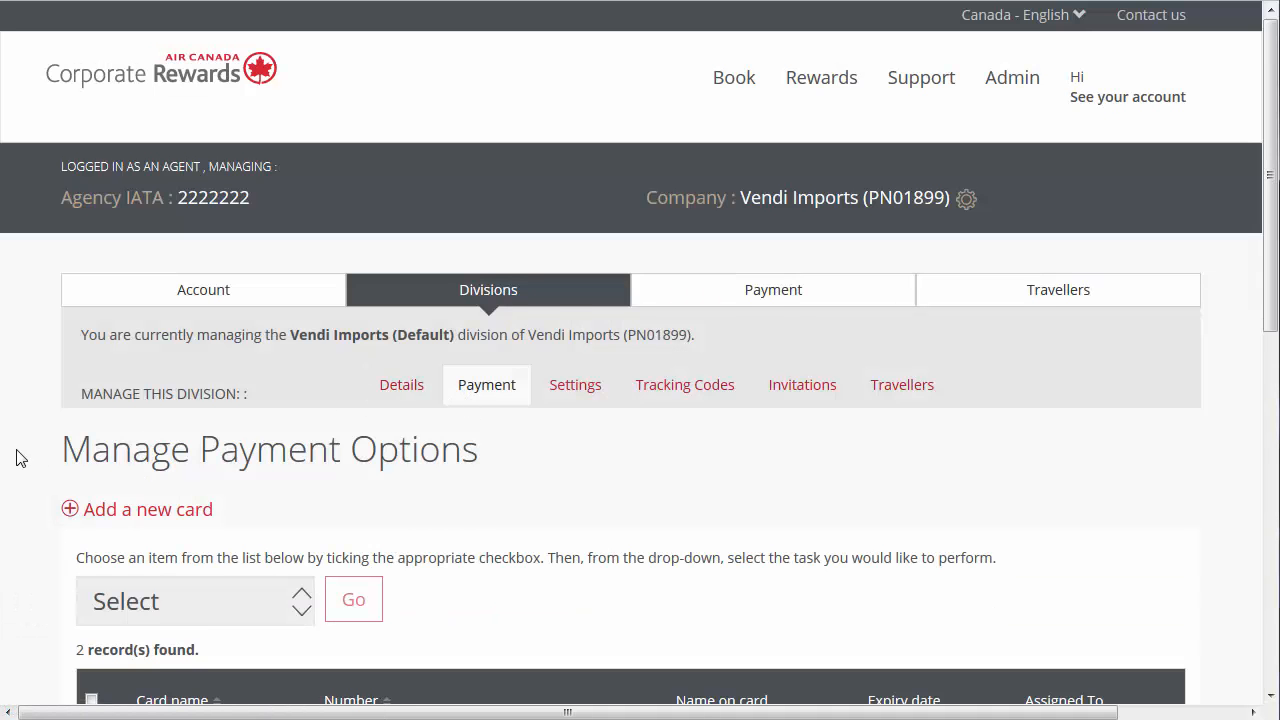
scroll(20, 457, down, 3)
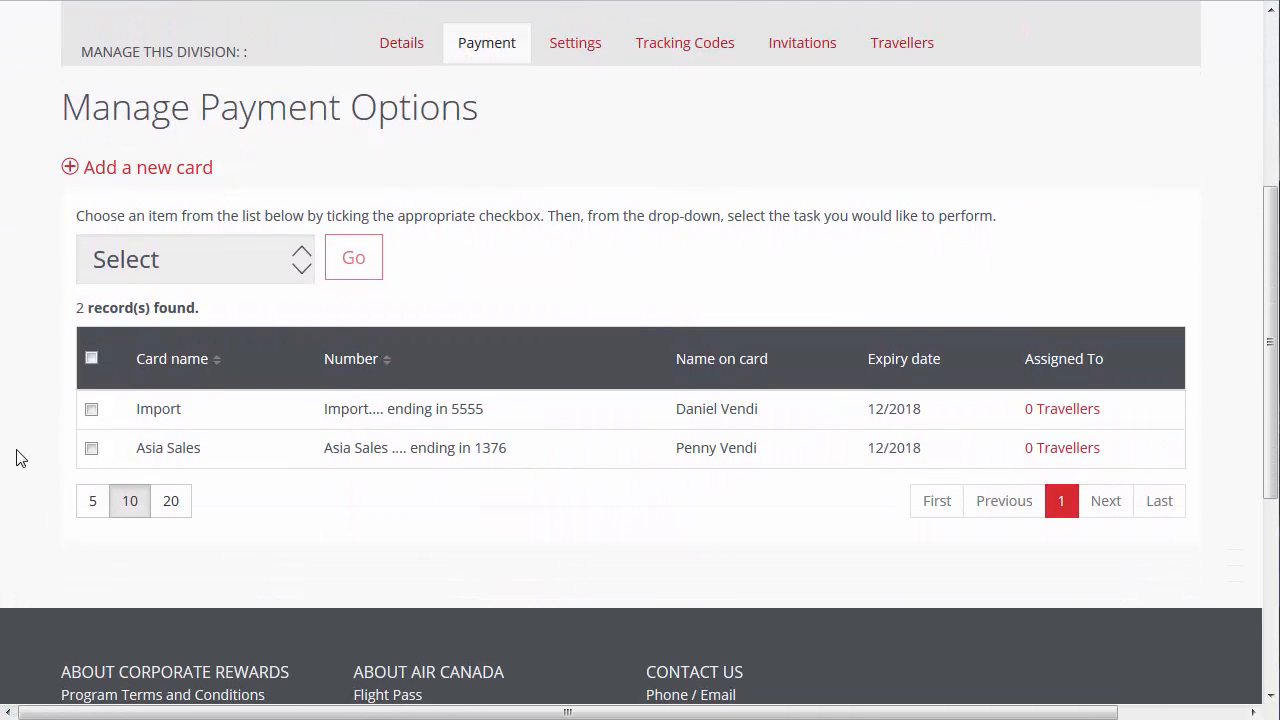
click(1045, 416)
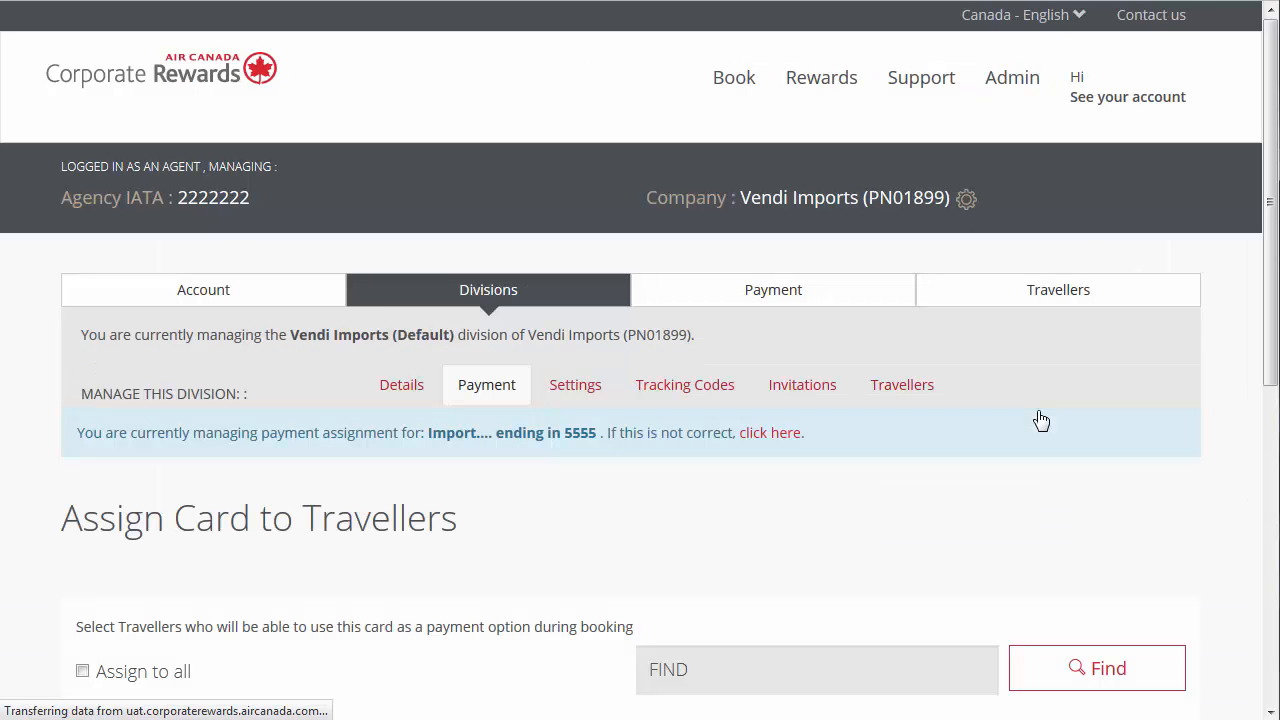
- Assign the Import card to the third, fifth and sixth travellers of the division only, and save
scroll(37, 546, down, 2)
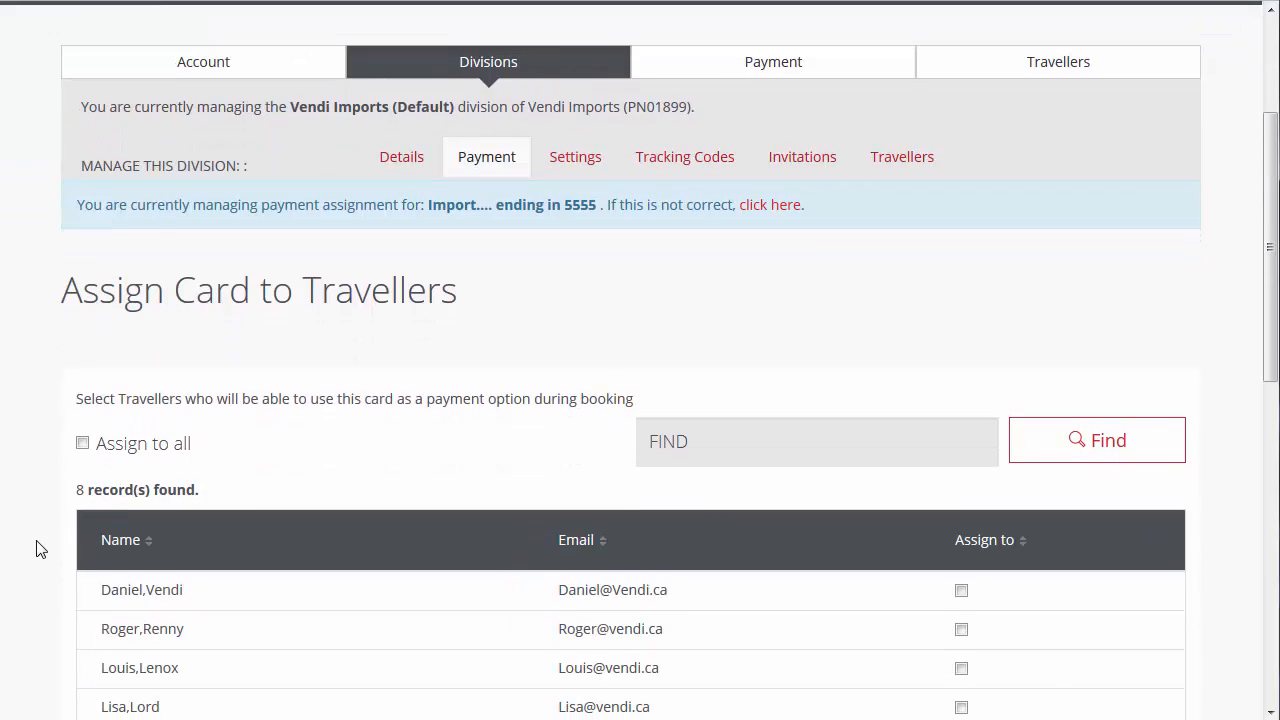
click(82, 444)
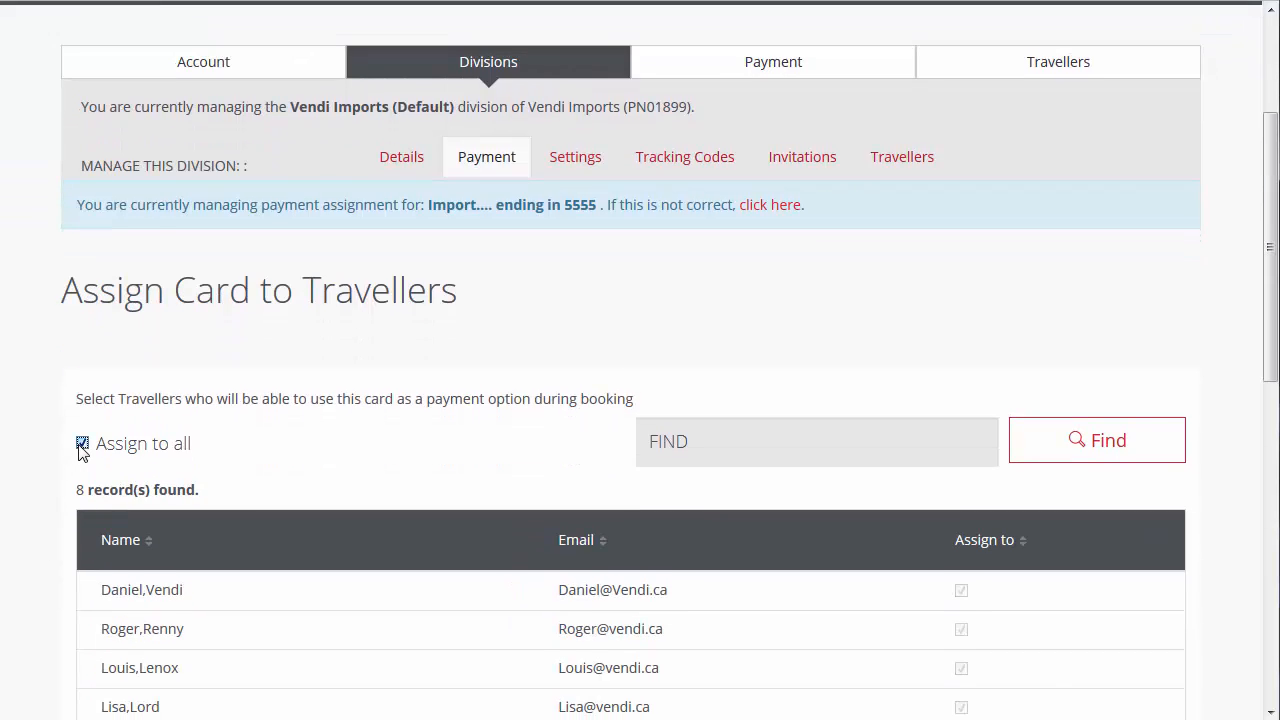
click(82, 444)
scroll(34, 480, down, 2)
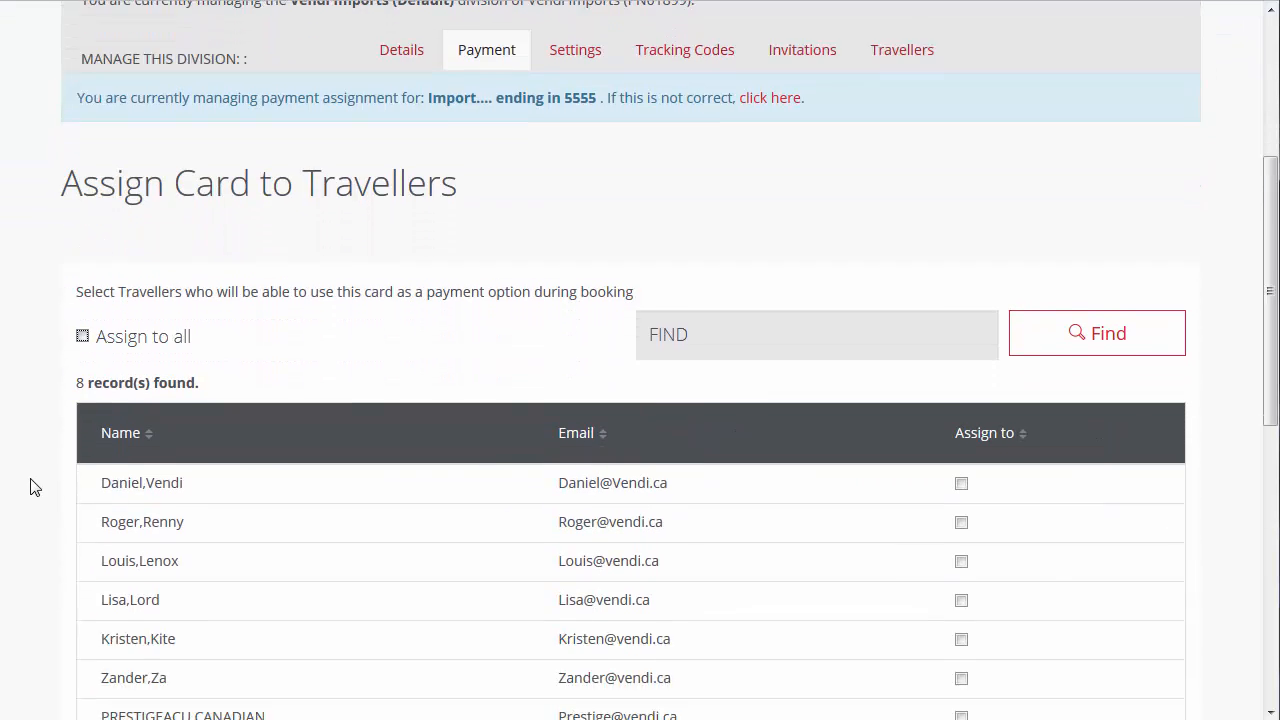
click(956, 443)
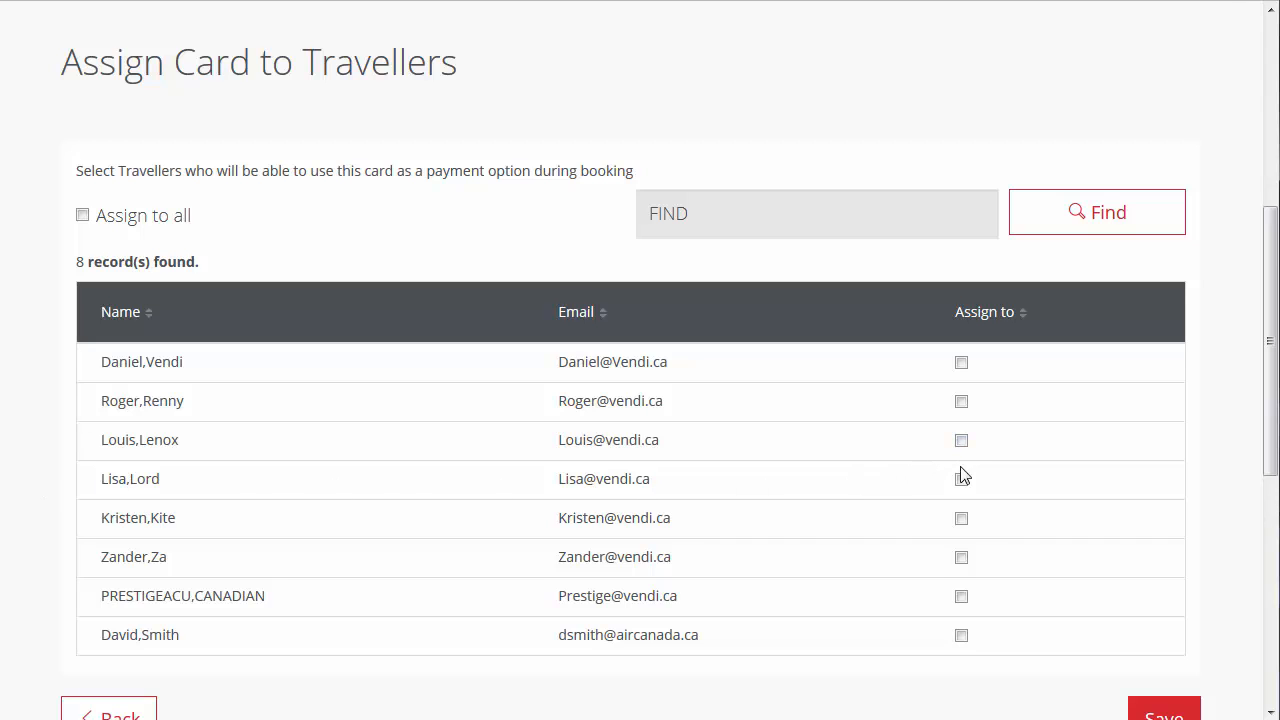
click(960, 441)
click(960, 518)
click(960, 558)
scroll(1014, 622, down, 2)
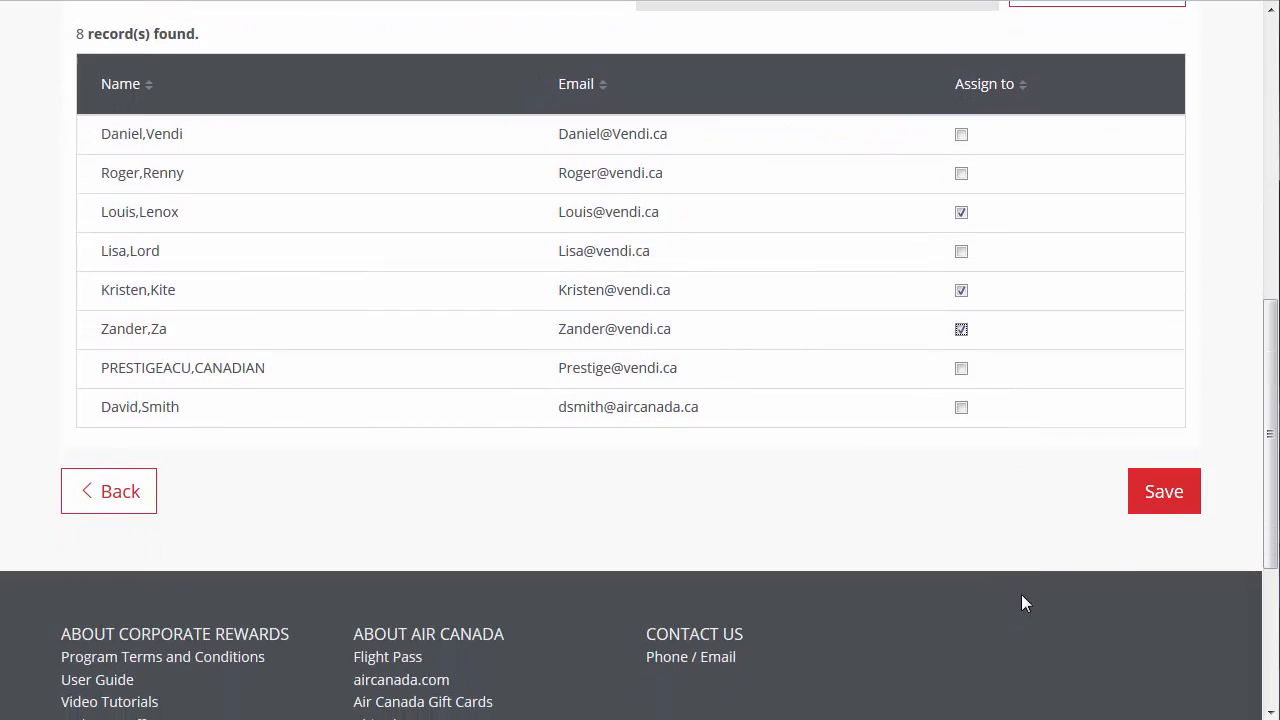
click(1148, 523)
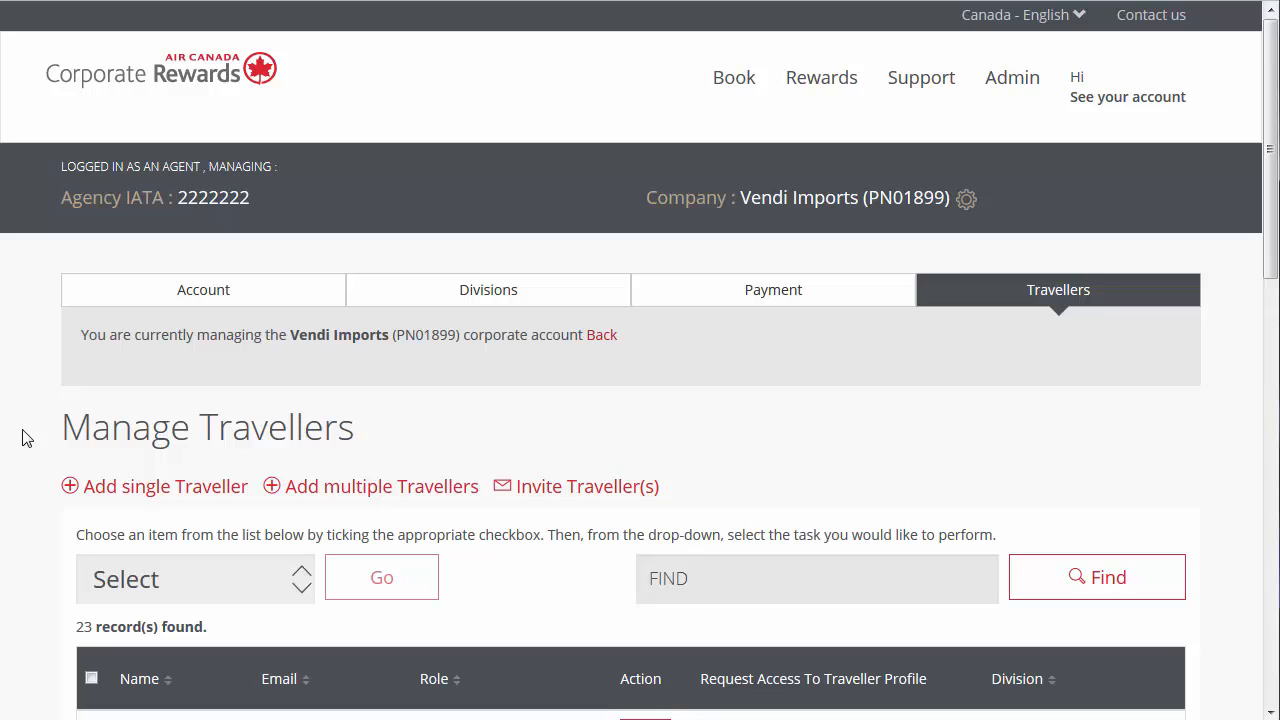
- Request access to the Program Administrator's traveller profile from the company's traveller list and confirm the request
scroll(26, 438, down, 5)
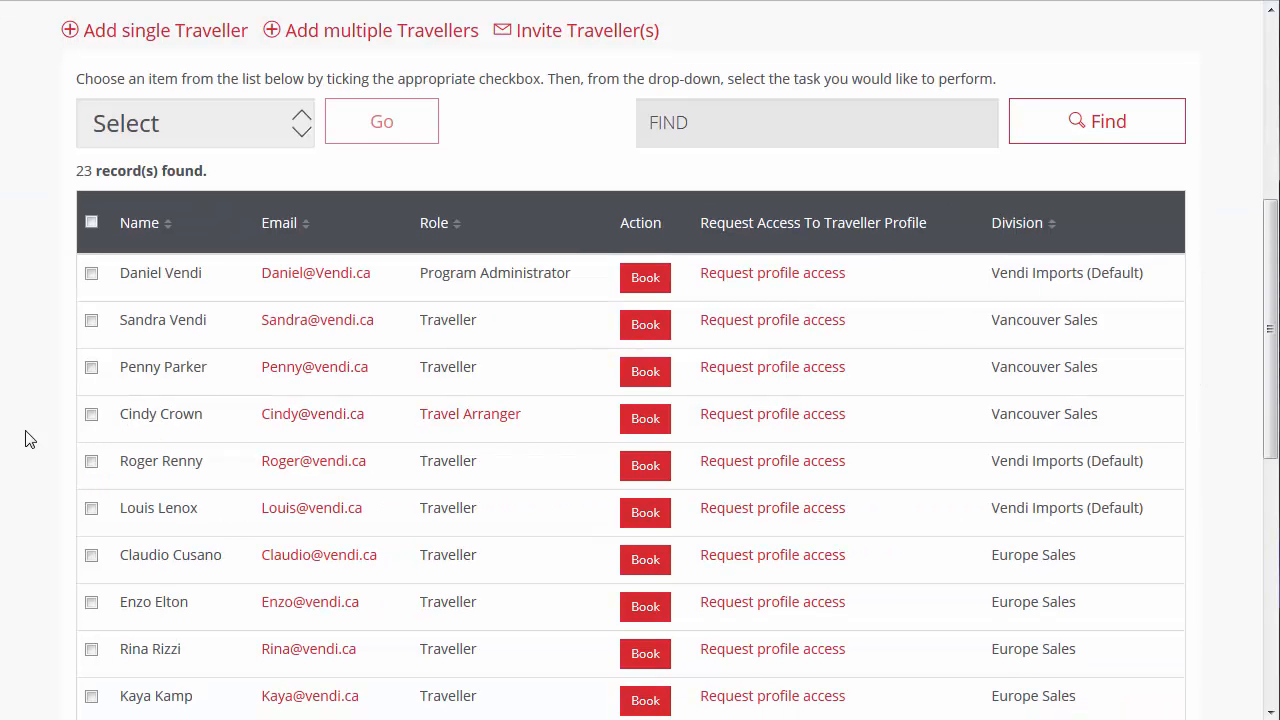
click(739, 279)
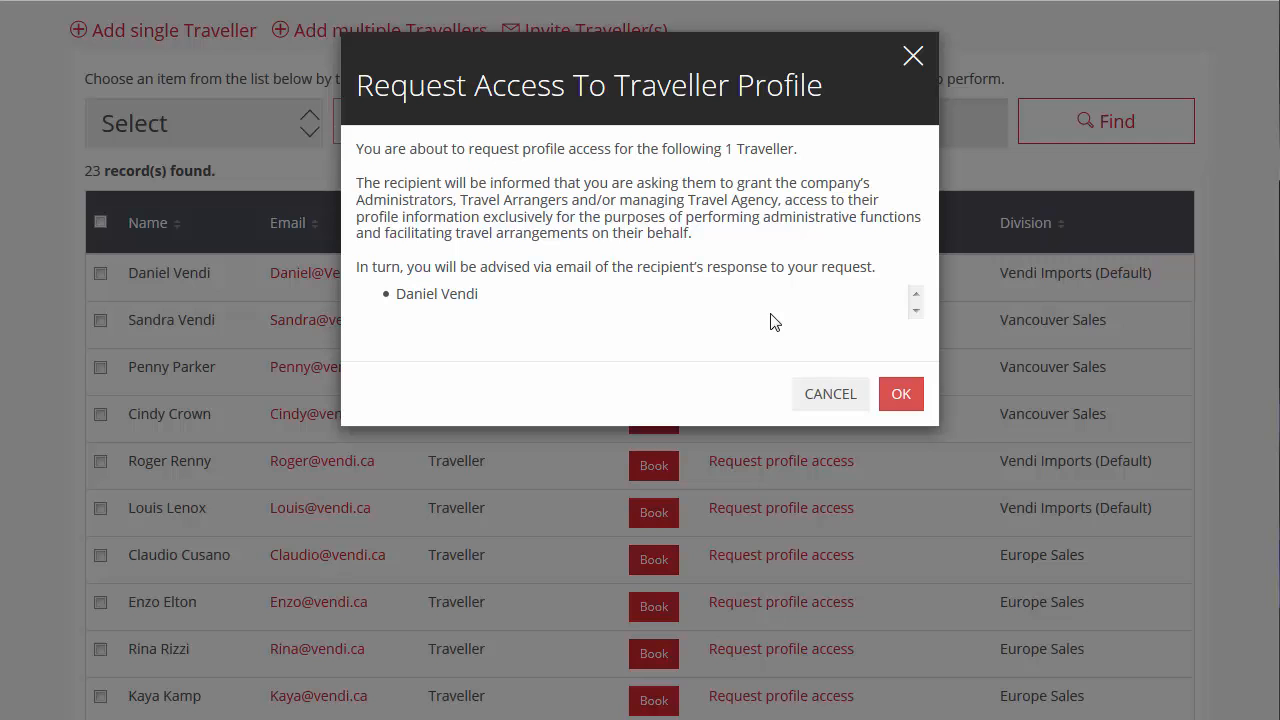
click(887, 401)
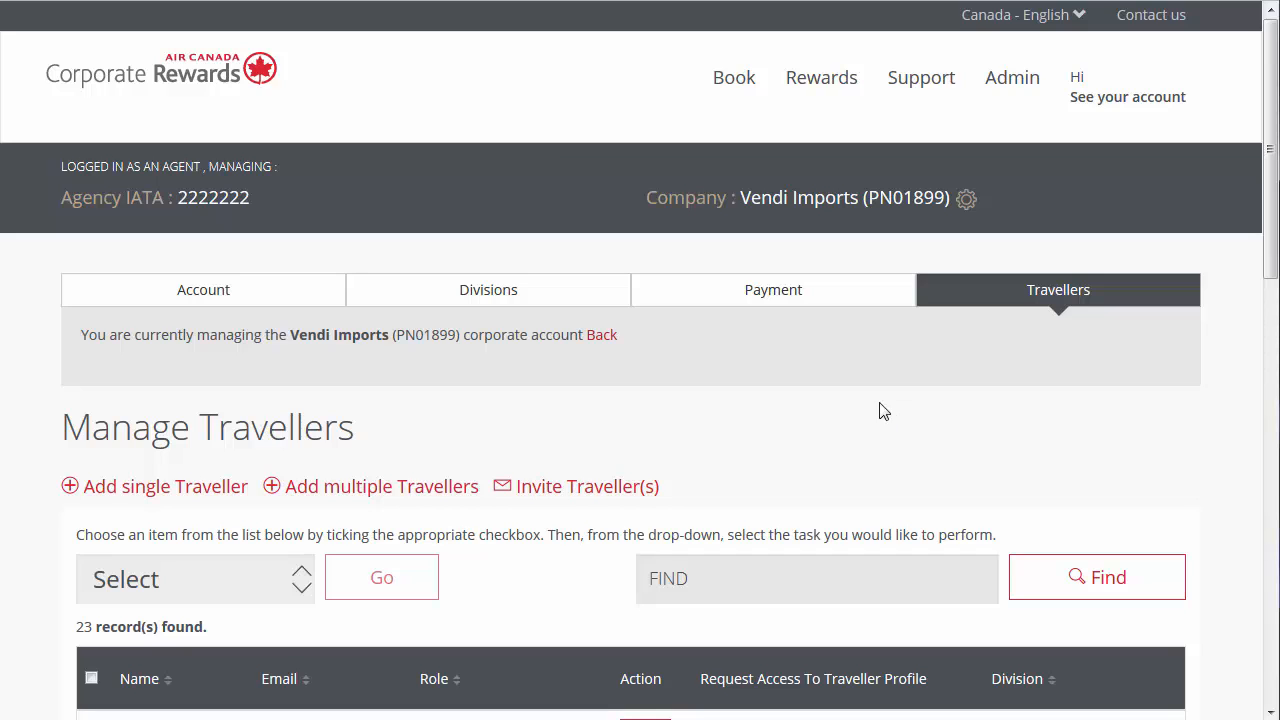
- Select the fifth traveller in the list and open the choice of tasks available for that traveller
scroll(36, 413, down, 1)
scroll(36, 413, down, 4)
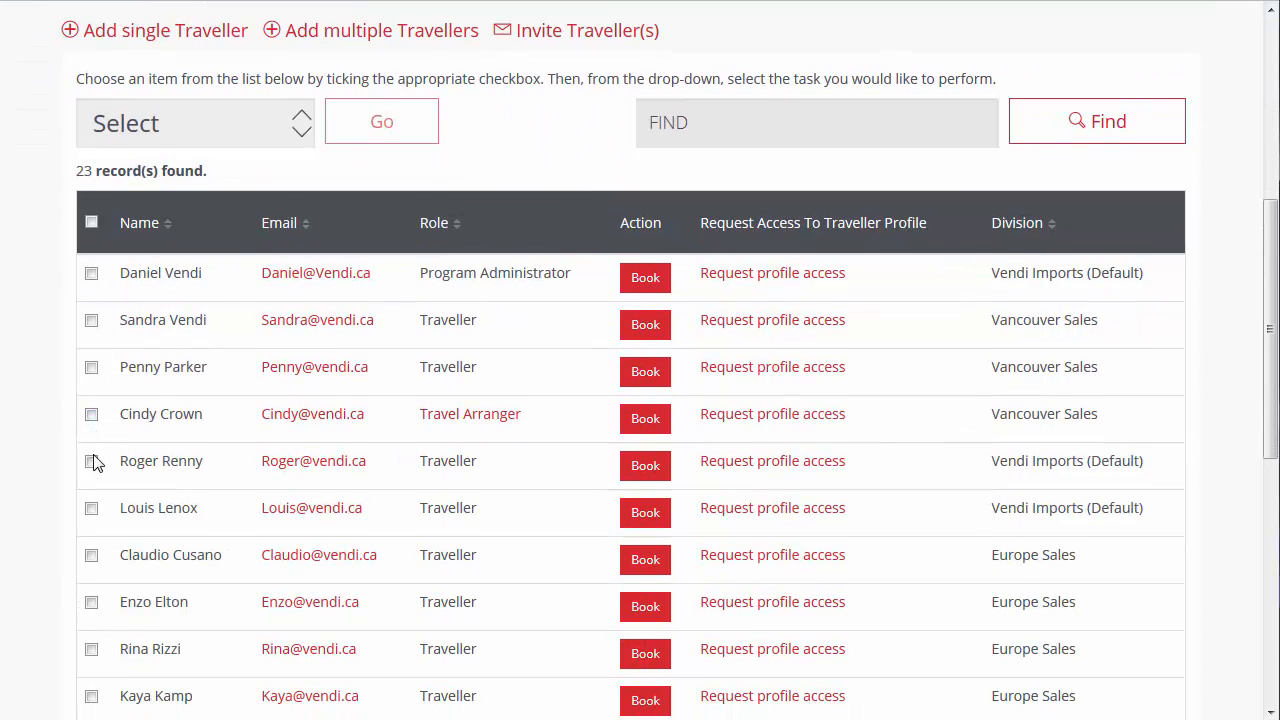
click(91, 461)
click(299, 137)
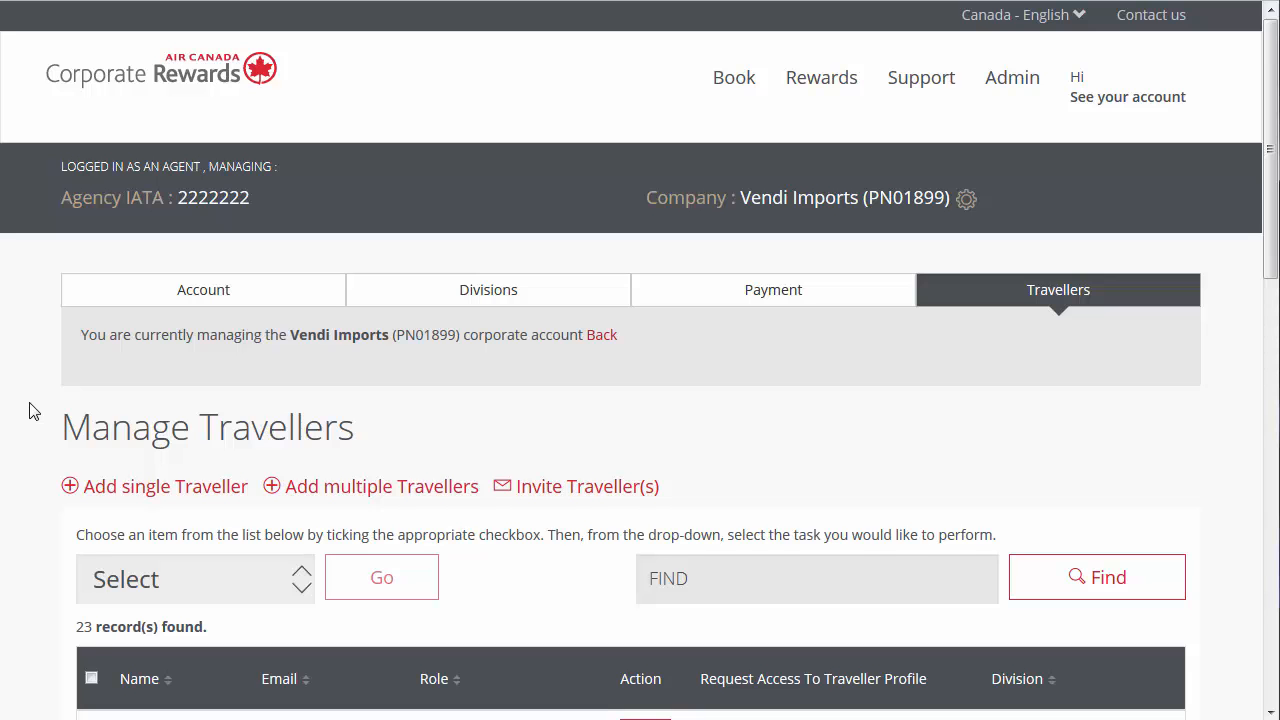
- Open the details of the fifth traveller in the company's list for editing and confirm the task
scroll(30, 411, down, 5)
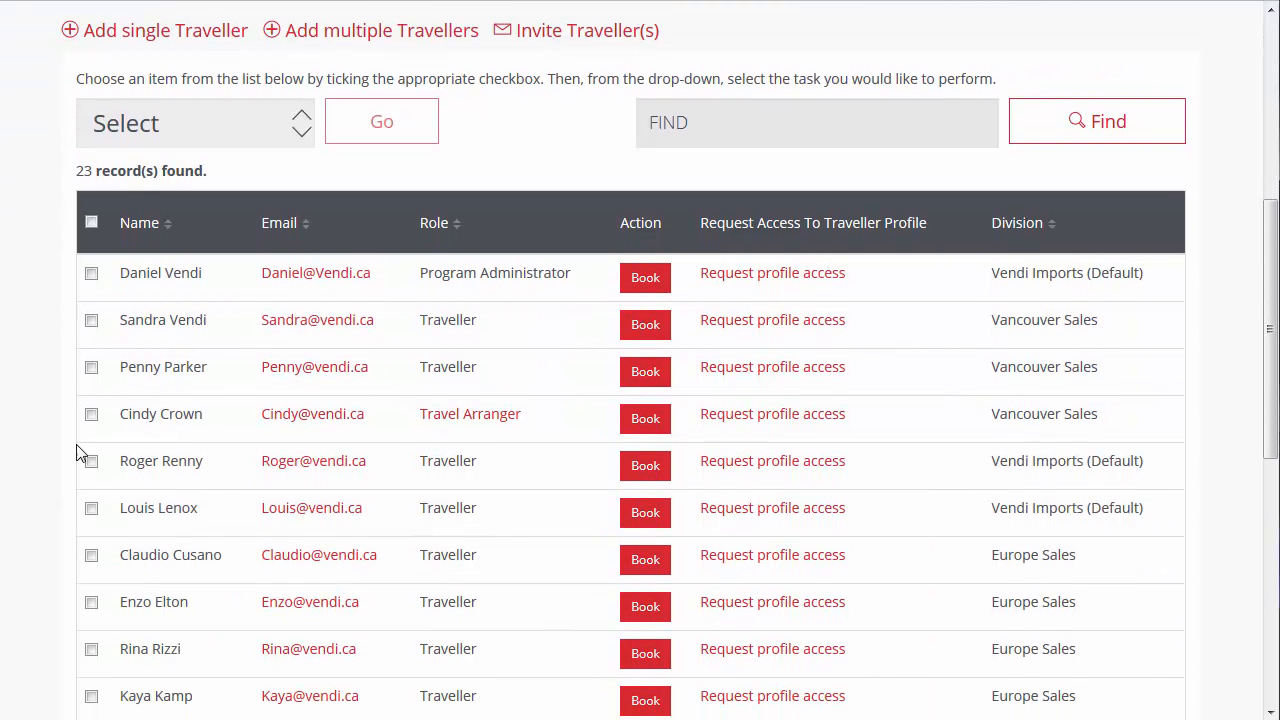
click(91, 461)
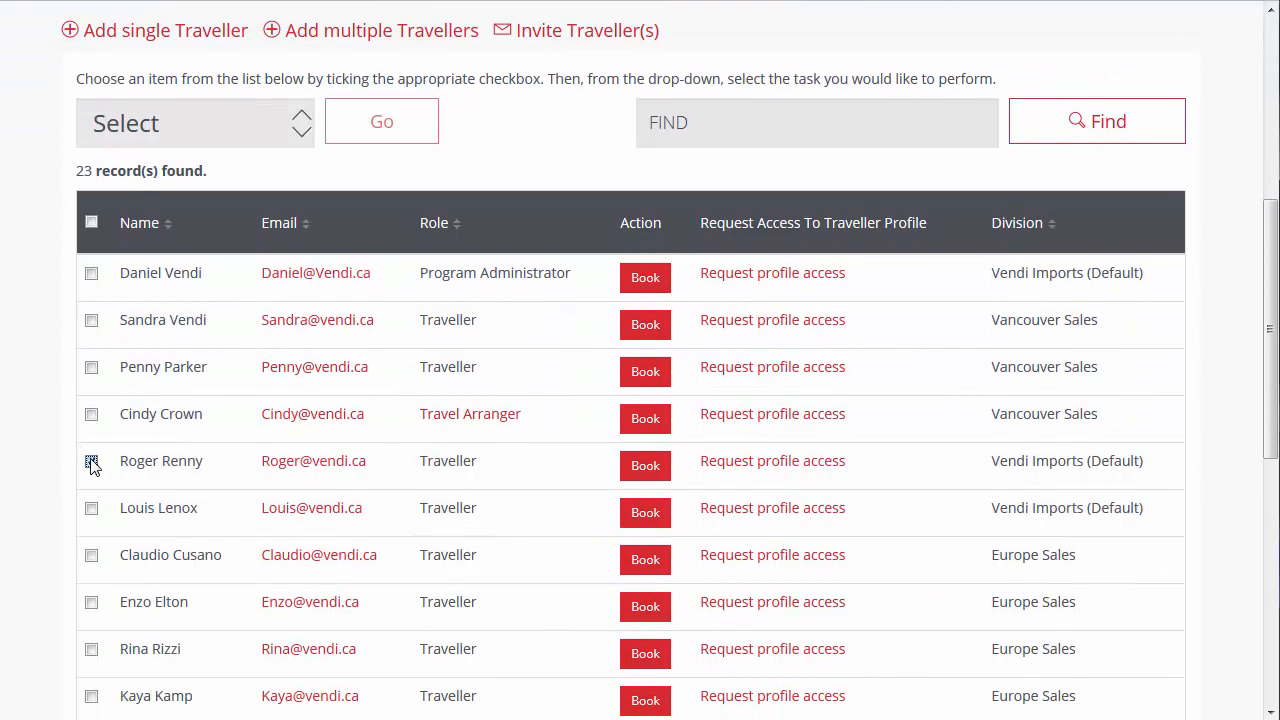
click(301, 133)
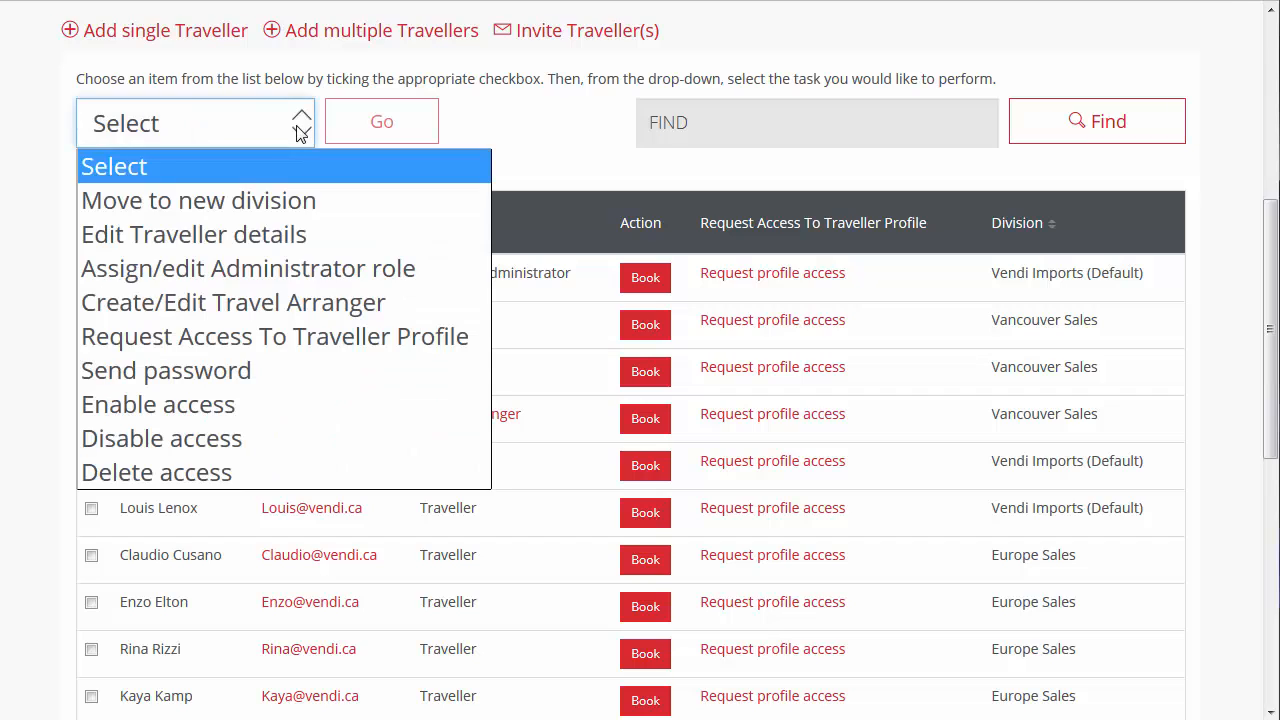
click(277, 234)
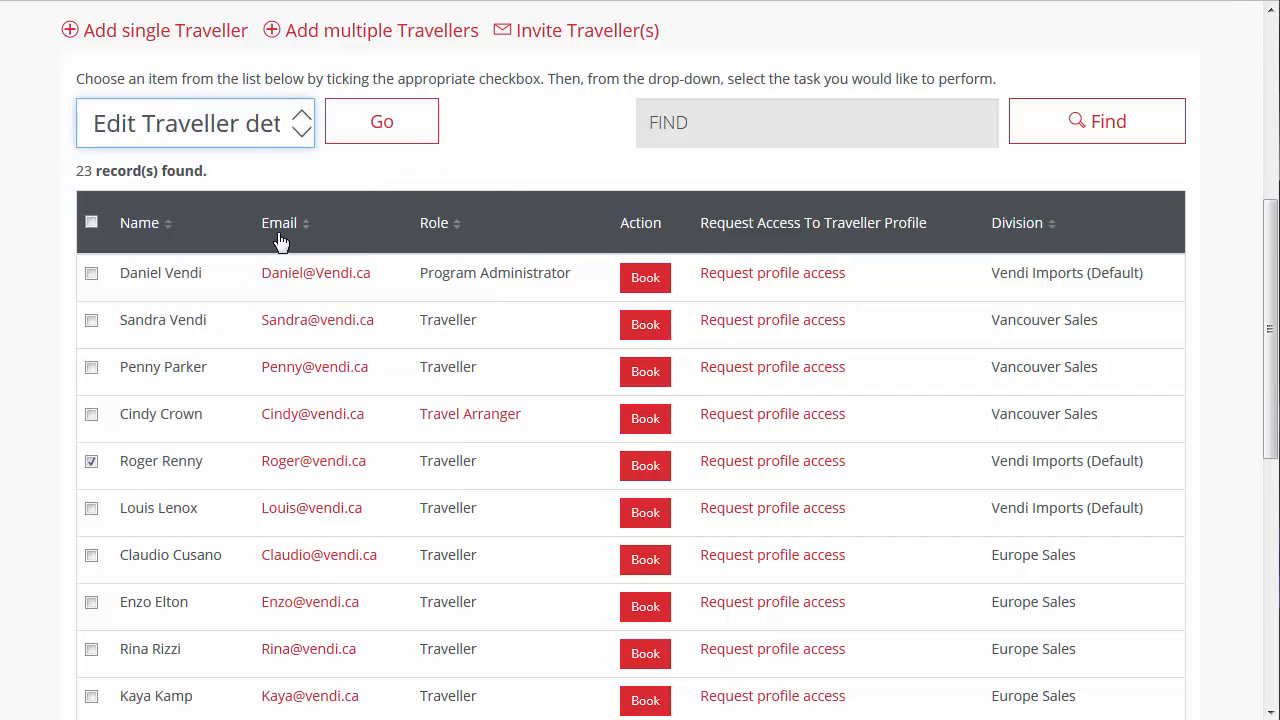
click(413, 148)
click(901, 266)
- Enter the traveller's middle name in the Edit Traveller Details form
scroll(37, 429, down, 4)
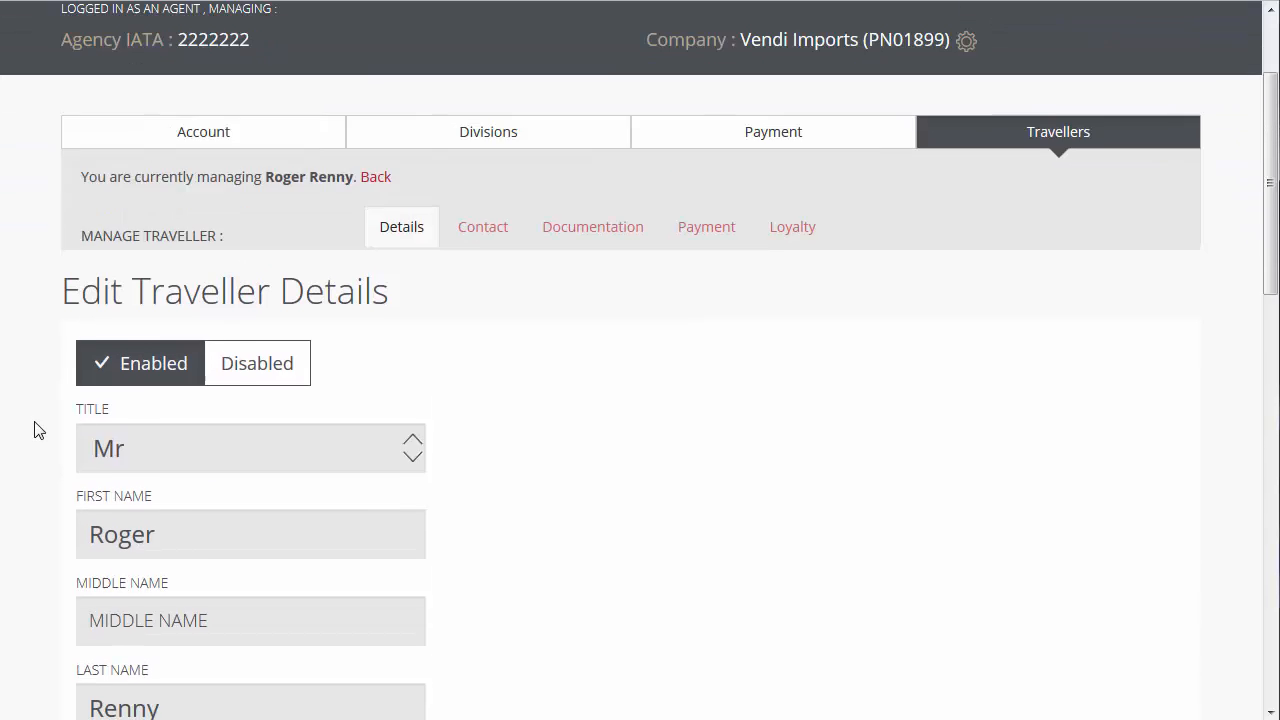
click(109, 442)
text(Adam)
scroll(40, 455, down, 5)
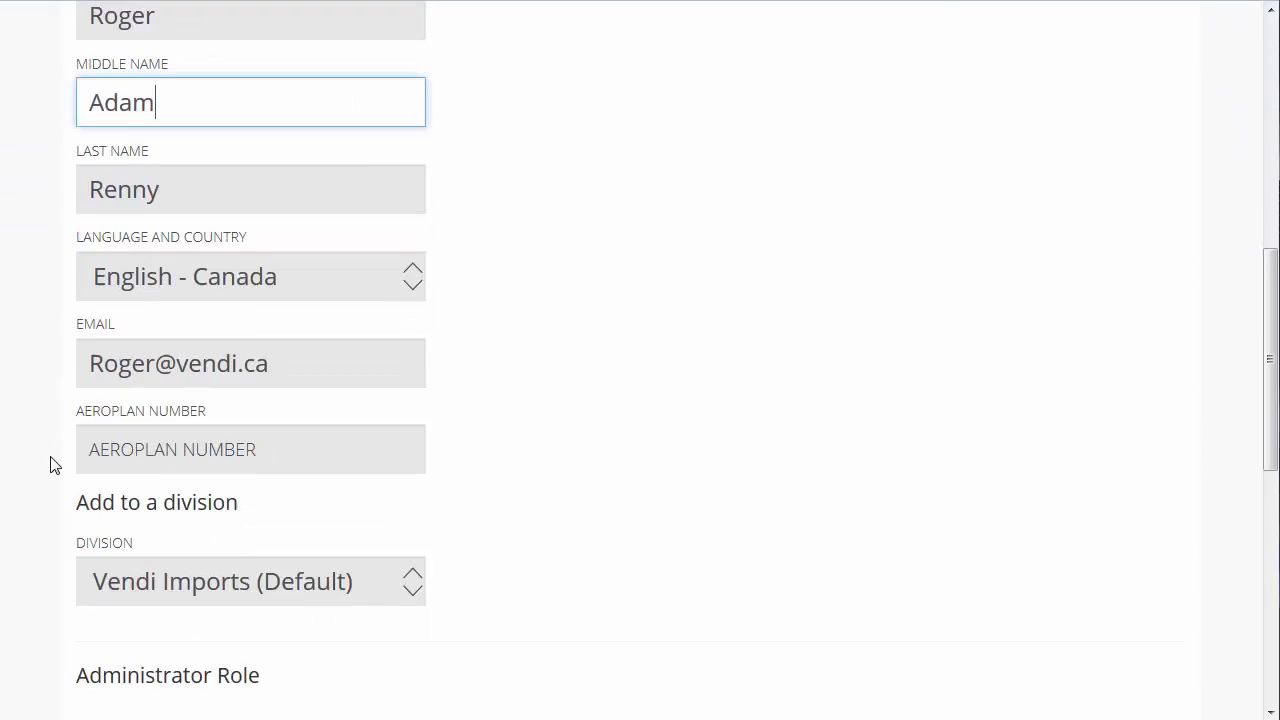
click(353, 630)
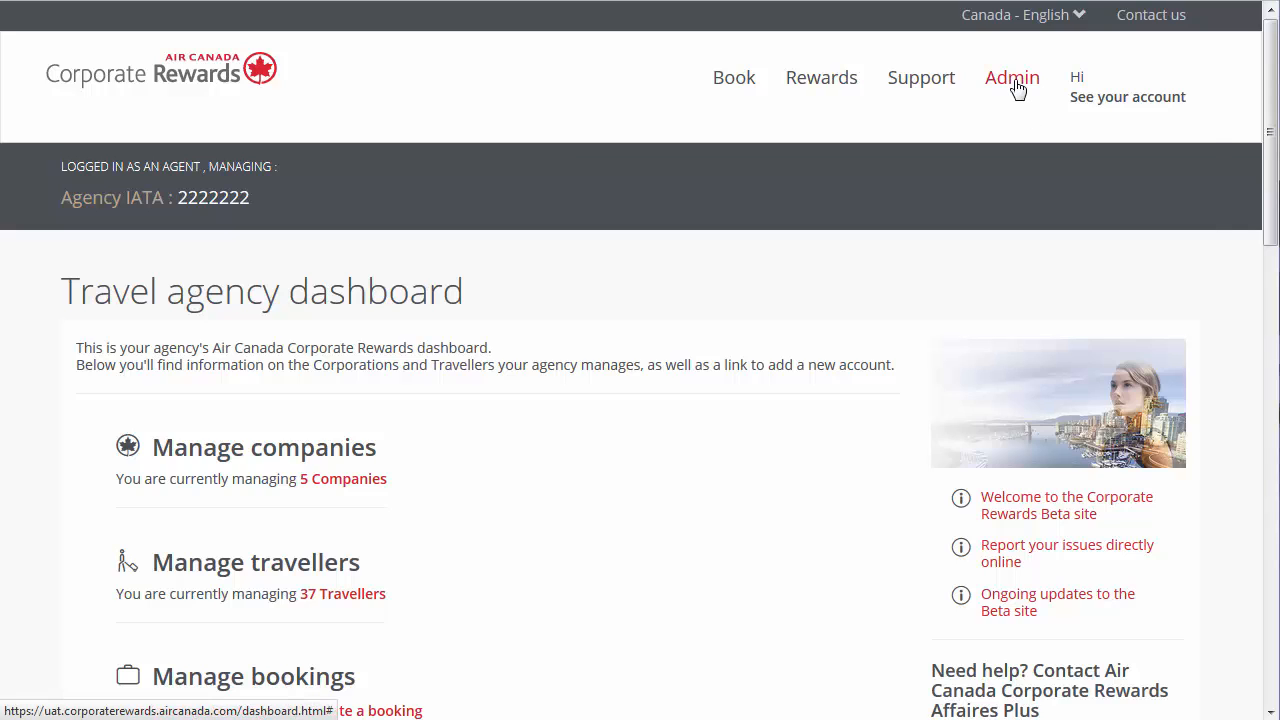
- Open the Vendi Imports corporate account from the agency's list of managed companies
click(1010, 86)
click(155, 252)
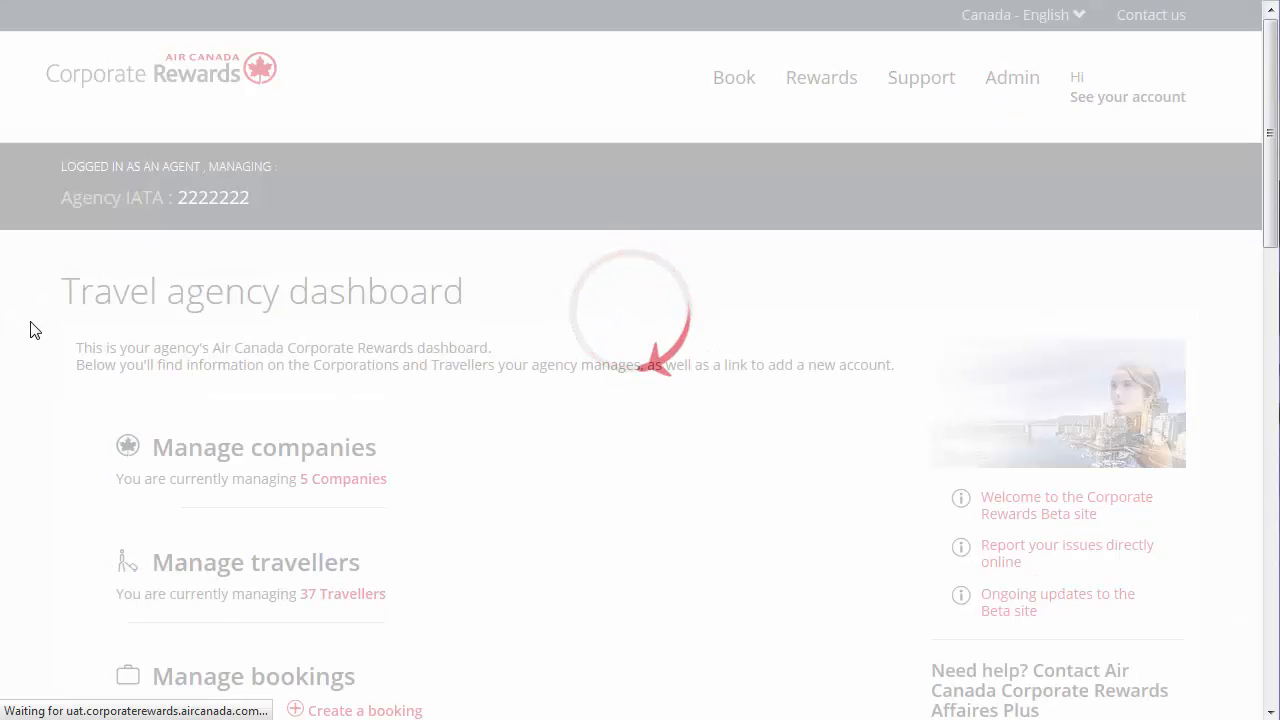
scroll(33, 330, down, 5)
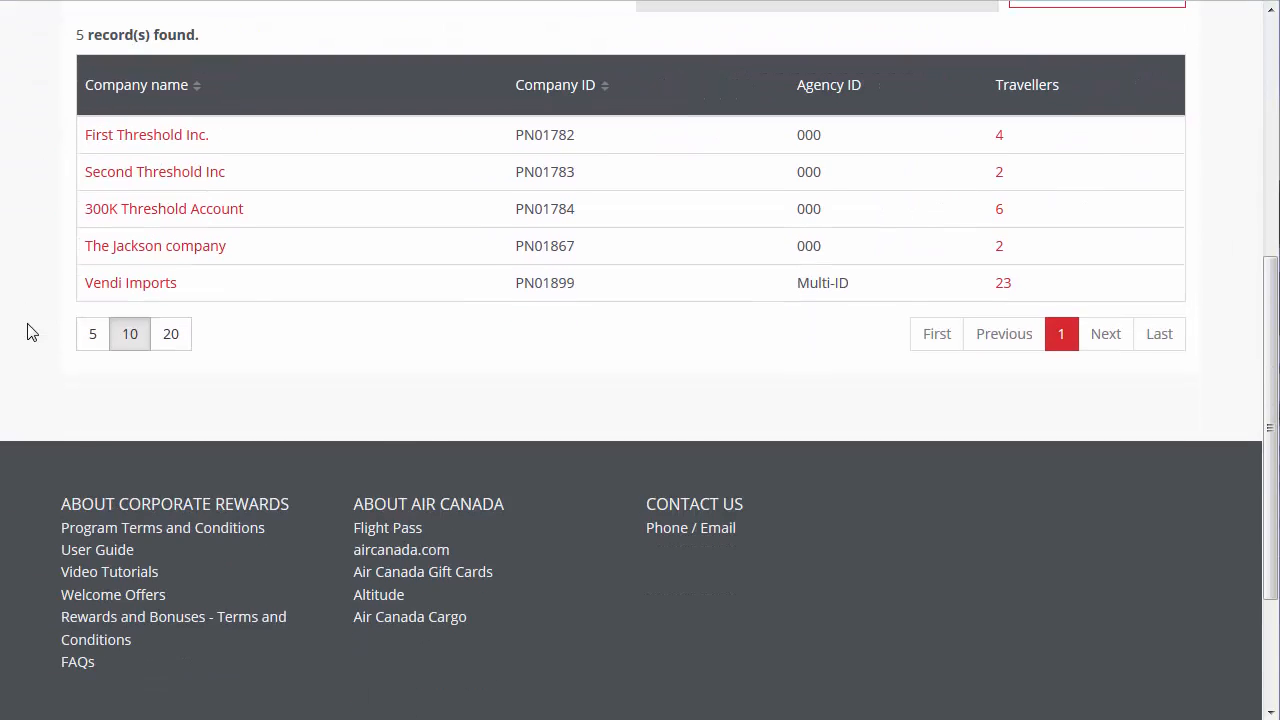
click(105, 292)
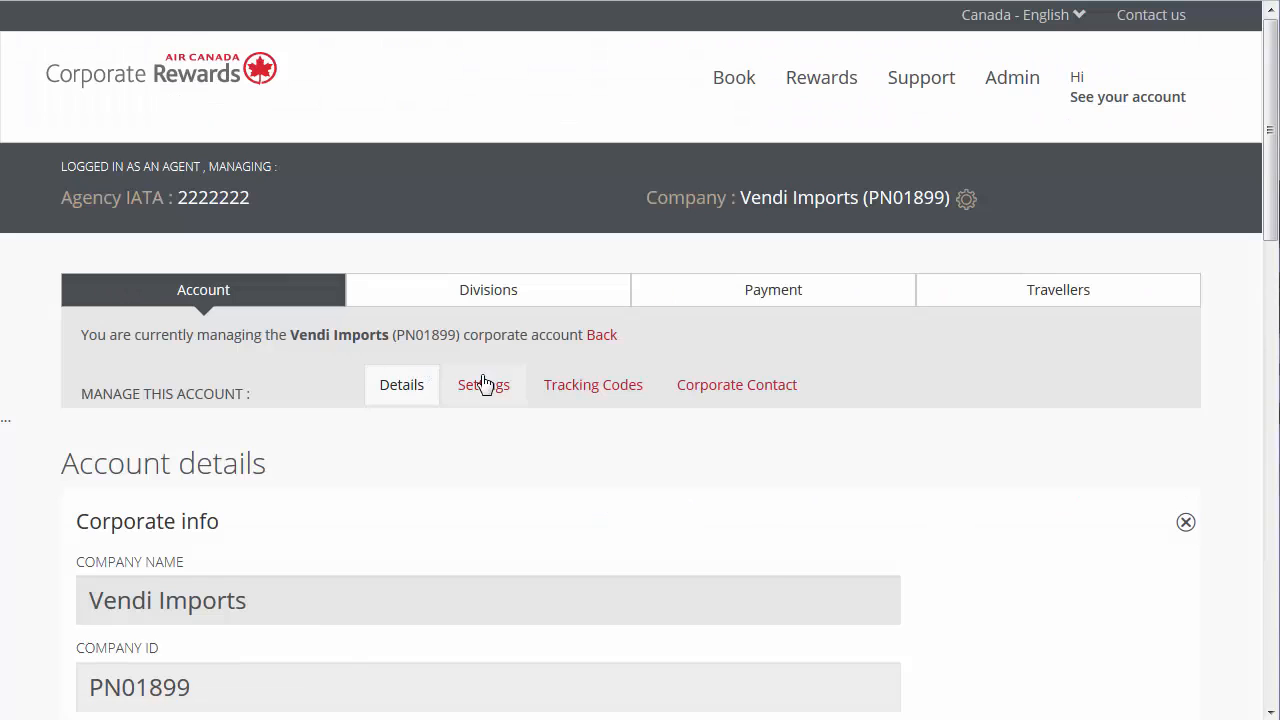
- Open the corporate reports under Reporting Tools and include all divisions and all tracking codes
mouse_move(1012, 77)
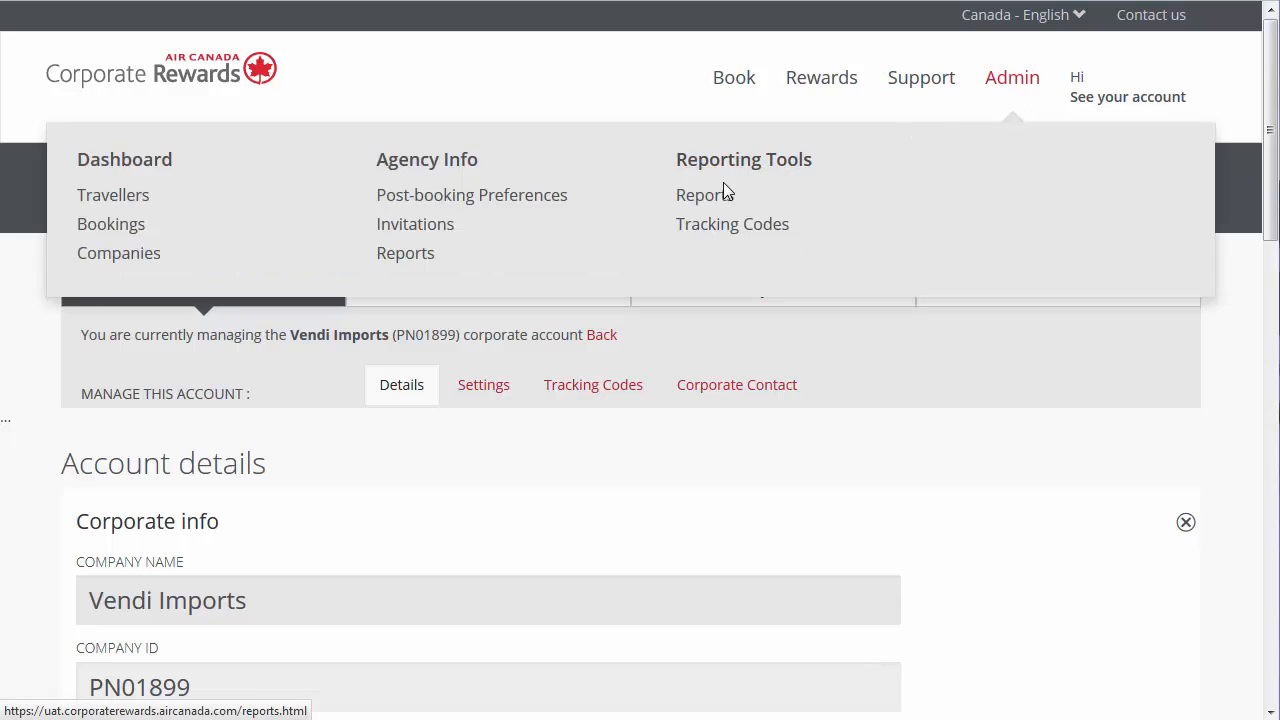
click(690, 193)
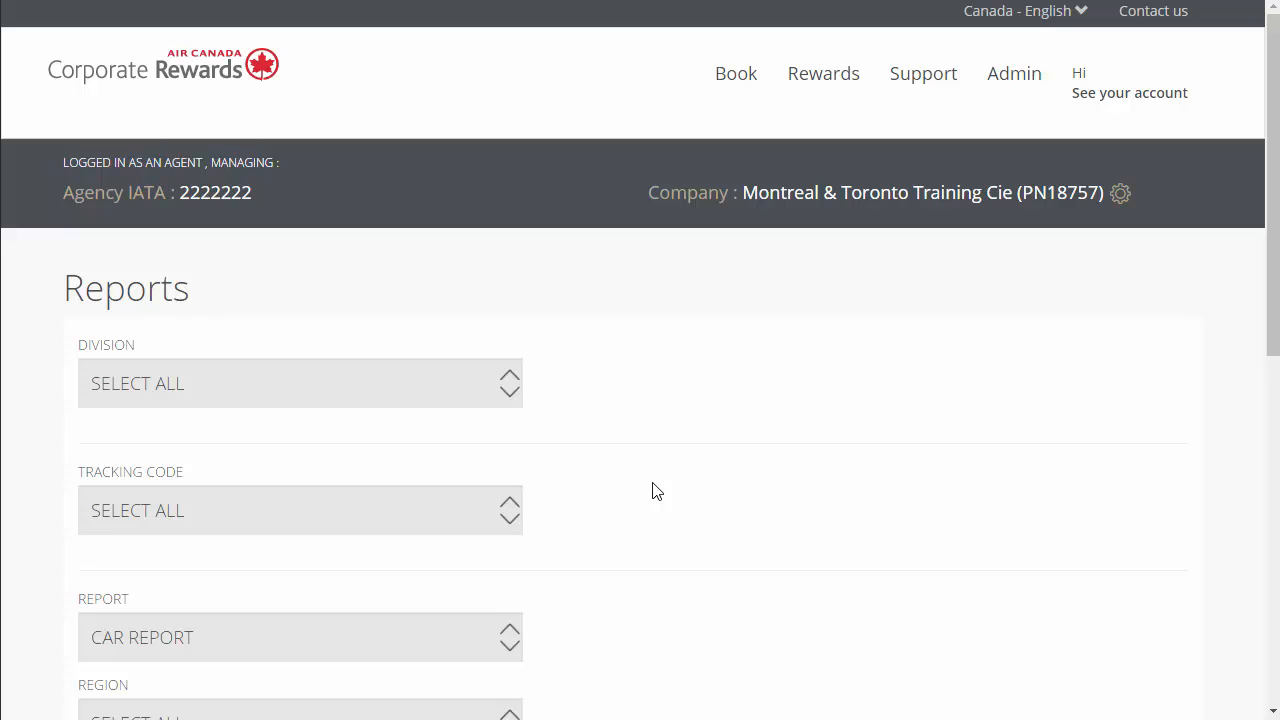
click(508, 394)
click(474, 422)
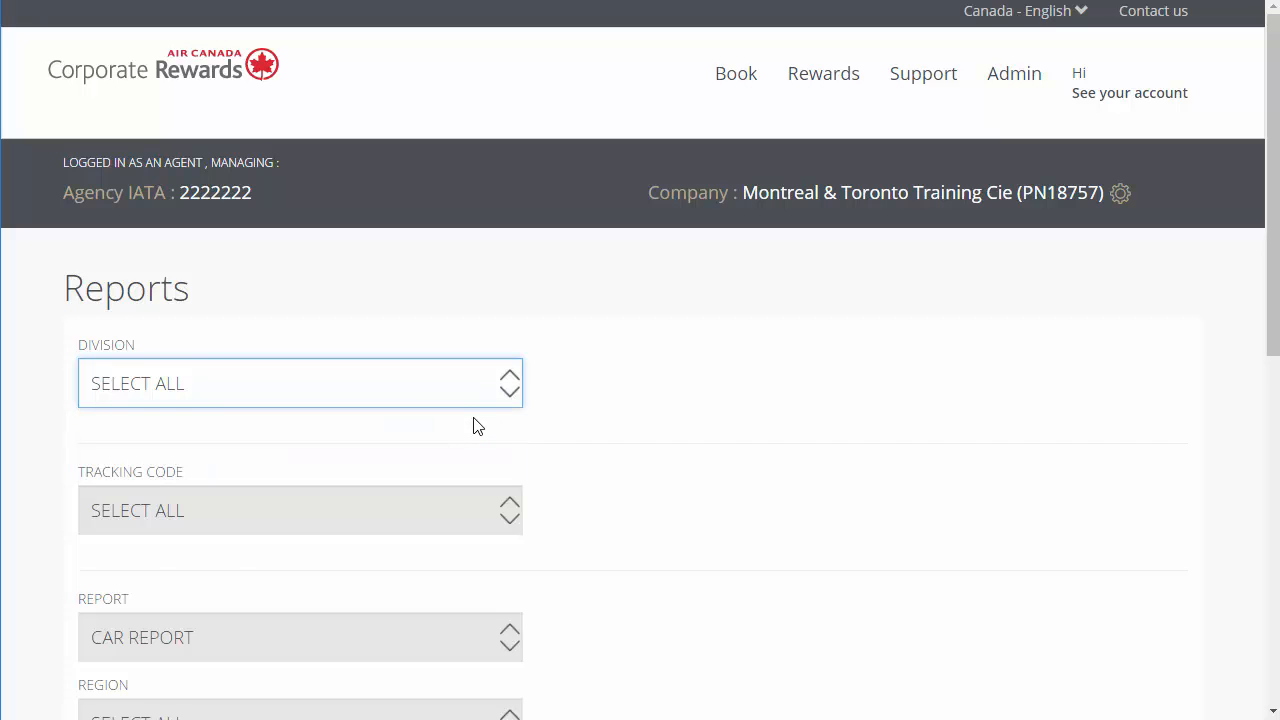
click(480, 530)
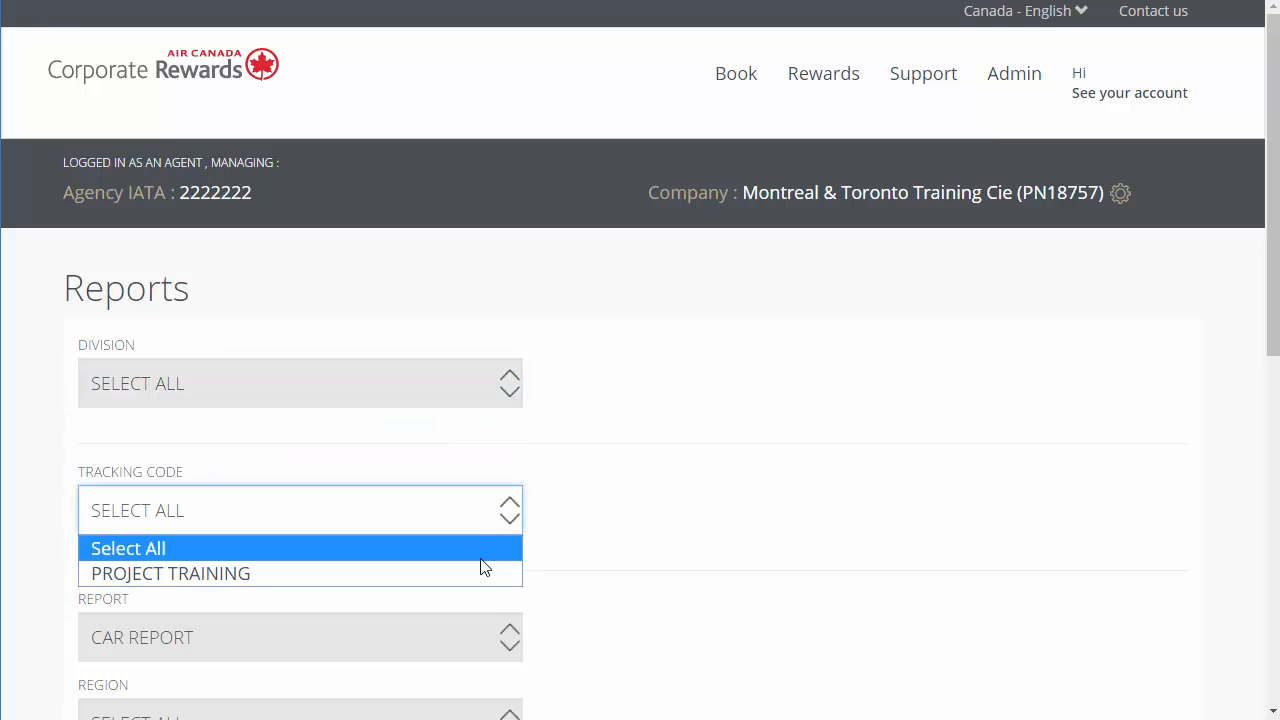
scroll(484, 567, down, 3)
- Run a Ticket Summary report for all regions with a start date of Mon 01 Aug
click(508, 336)
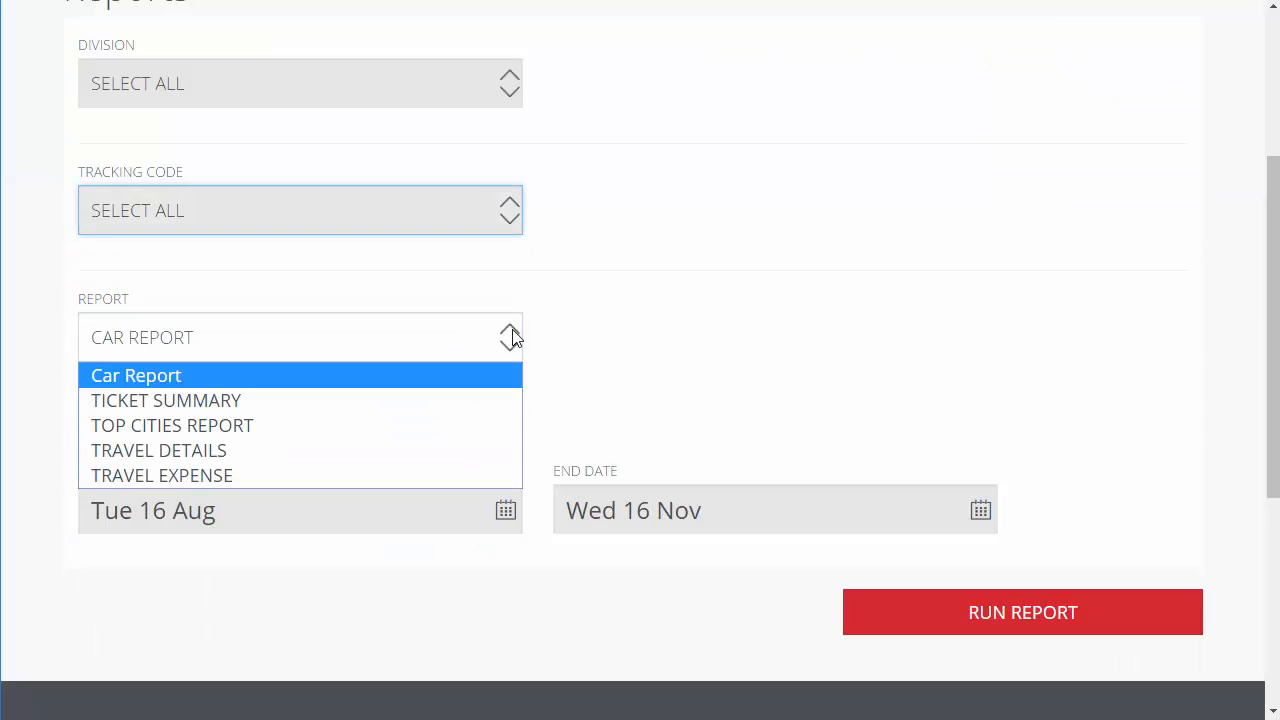
click(479, 400)
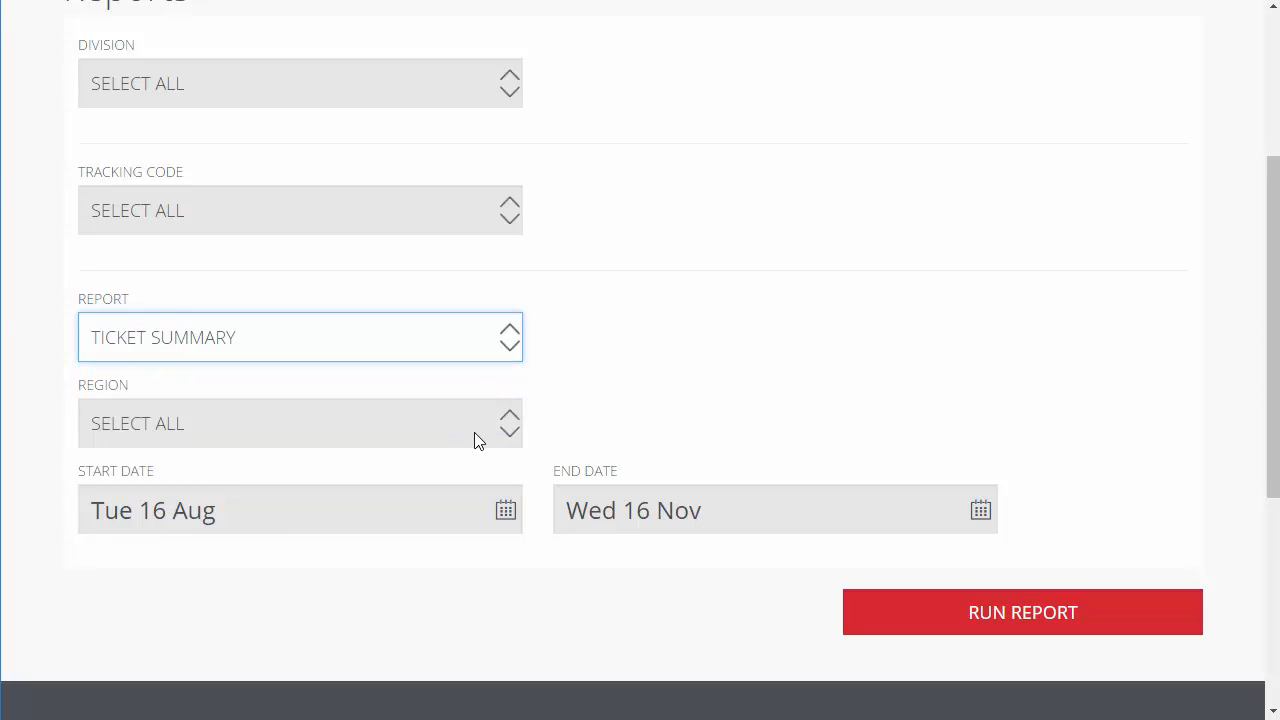
click(476, 440)
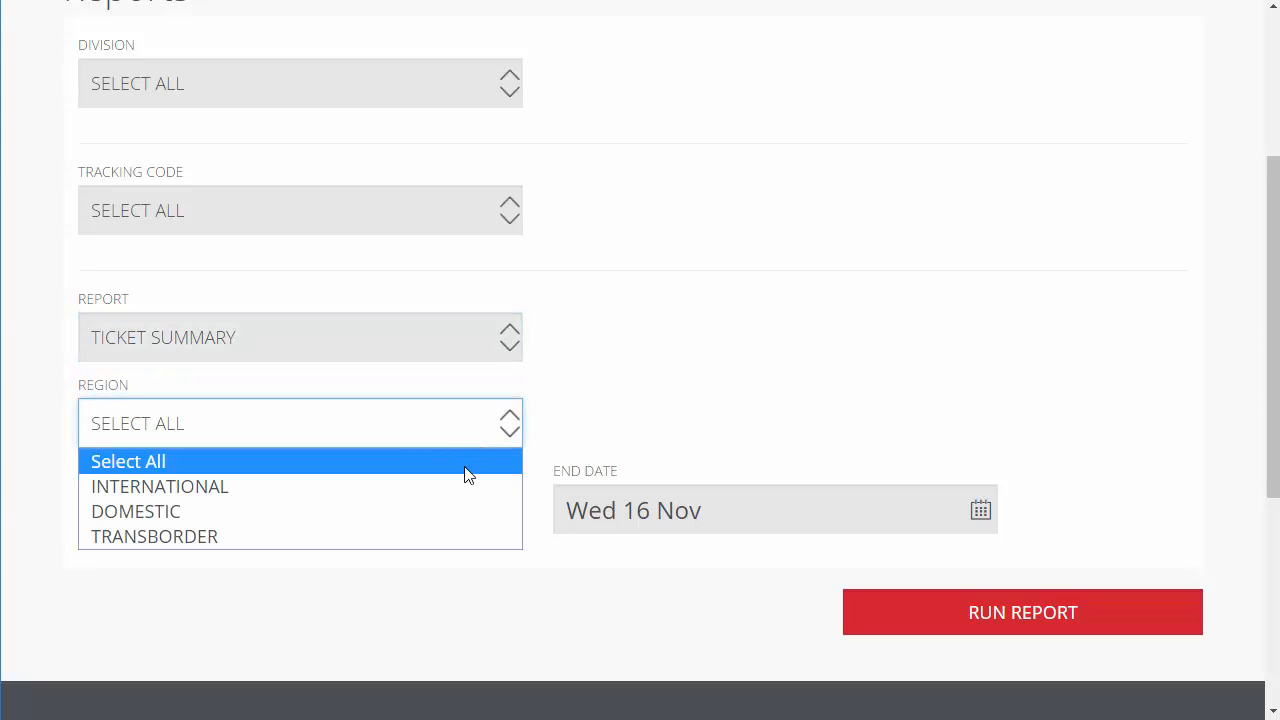
click(465, 474)
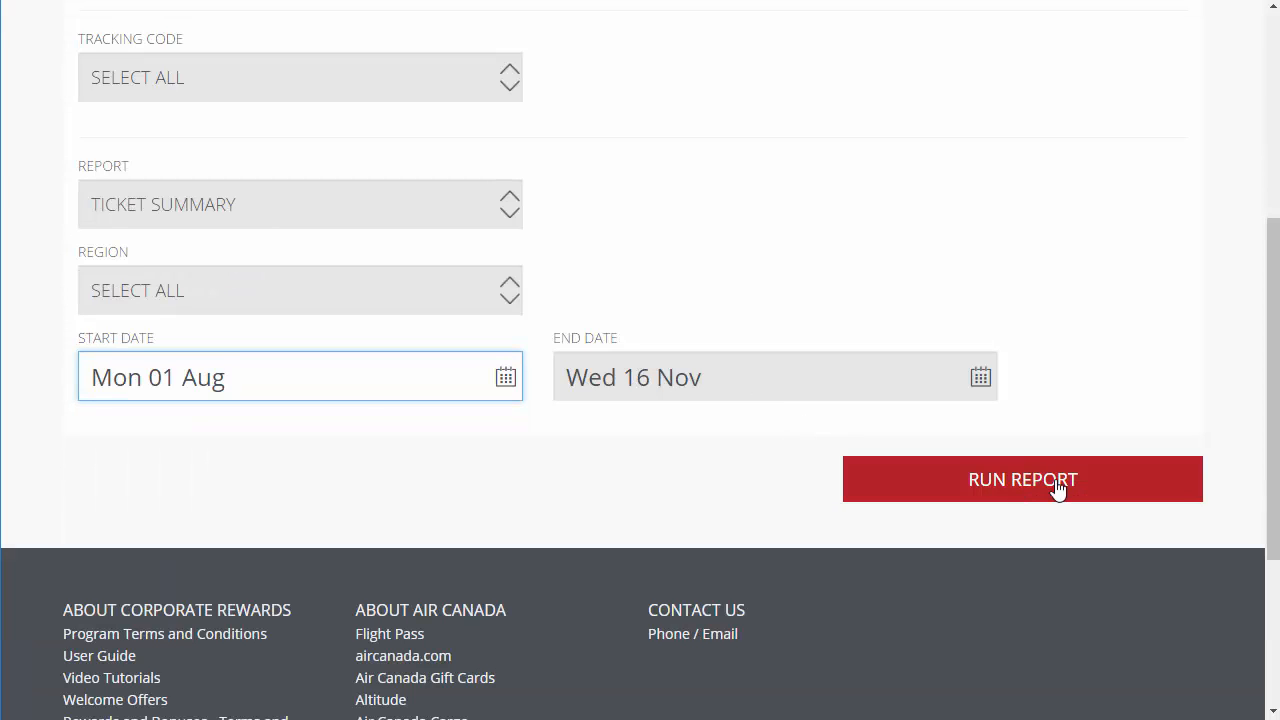
click(1058, 487)
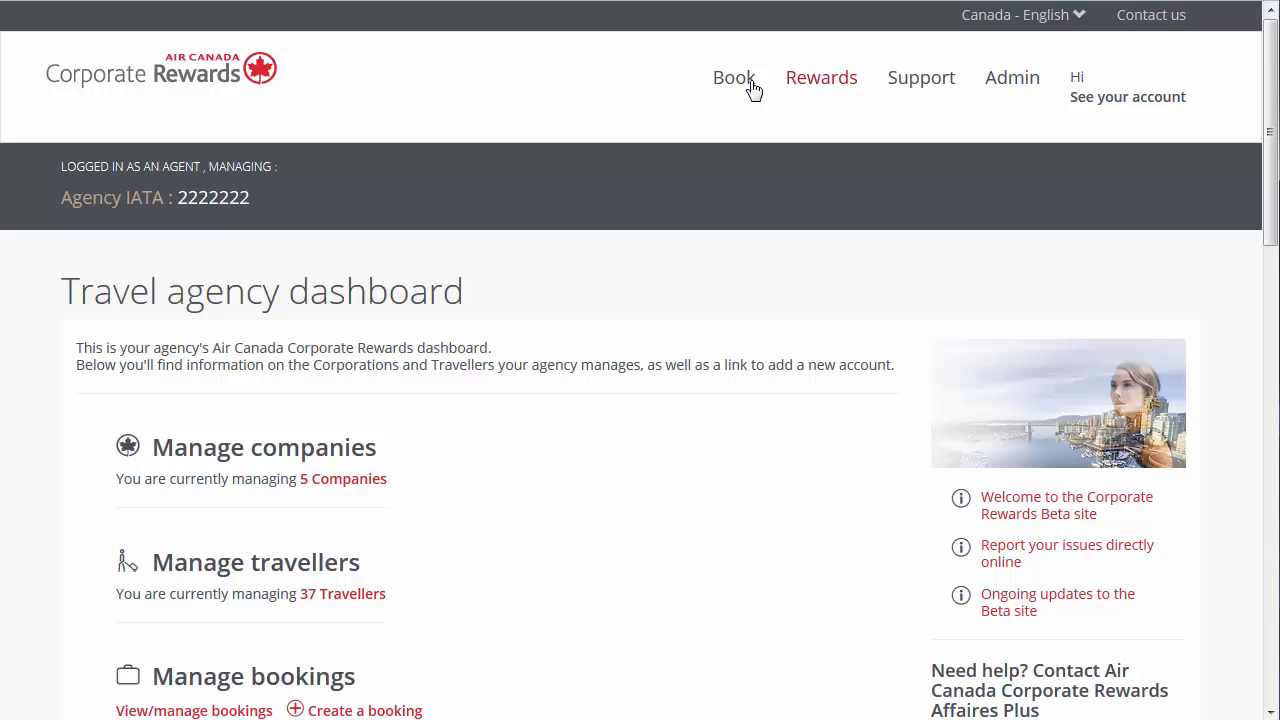
- Find the traveller to book travel for by last name, and confirm booking for the Program Administrator in the results
click(744, 86)
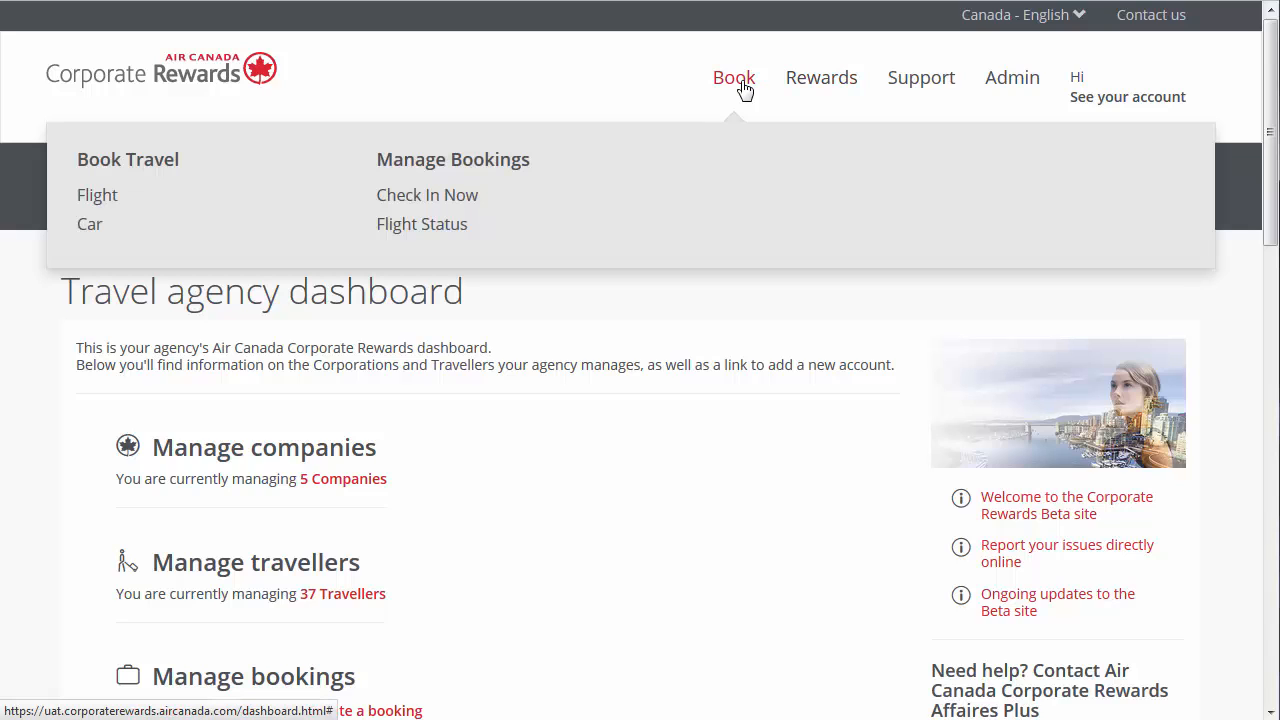
click(168, 170)
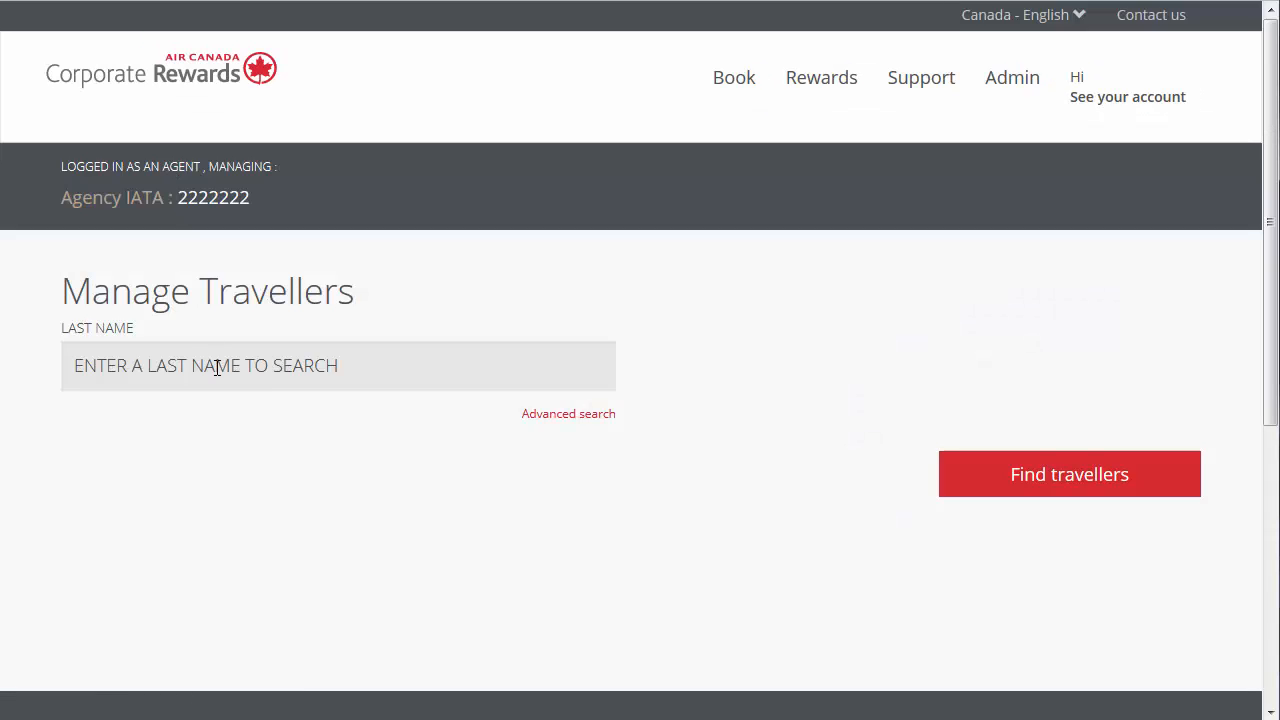
click(216, 367)
text(Vendi)
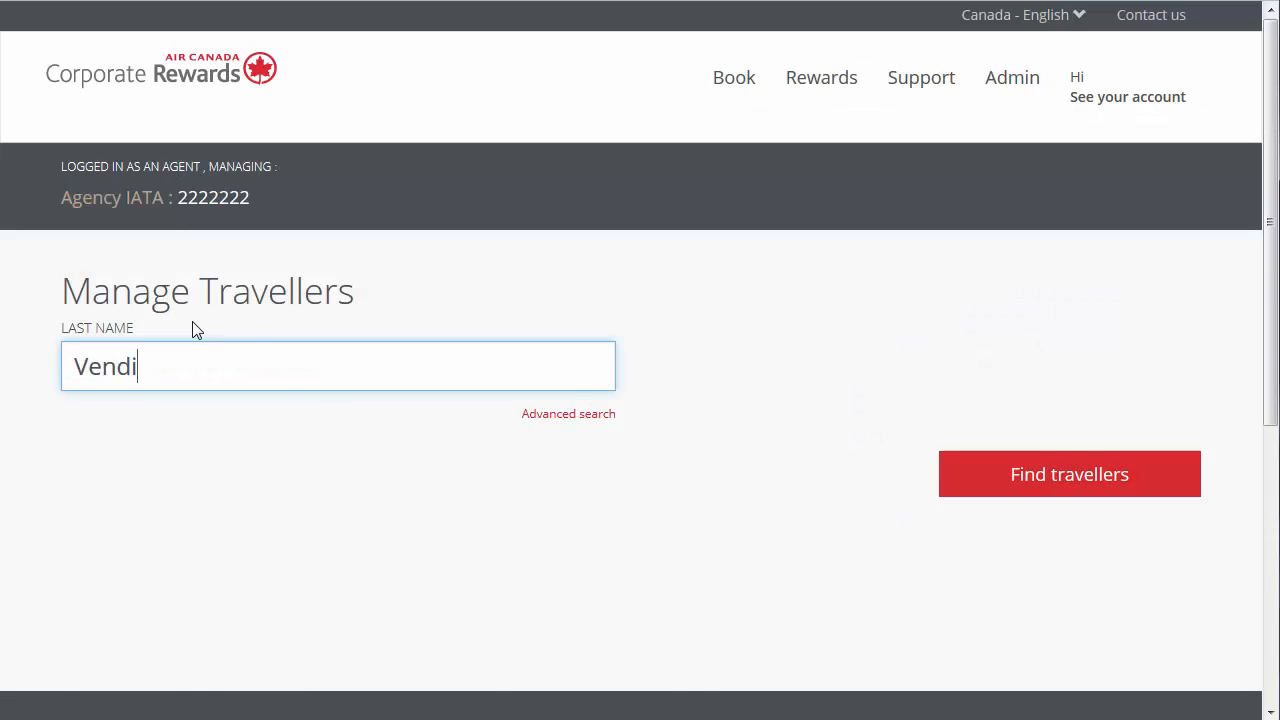
click(960, 474)
click(562, 400)
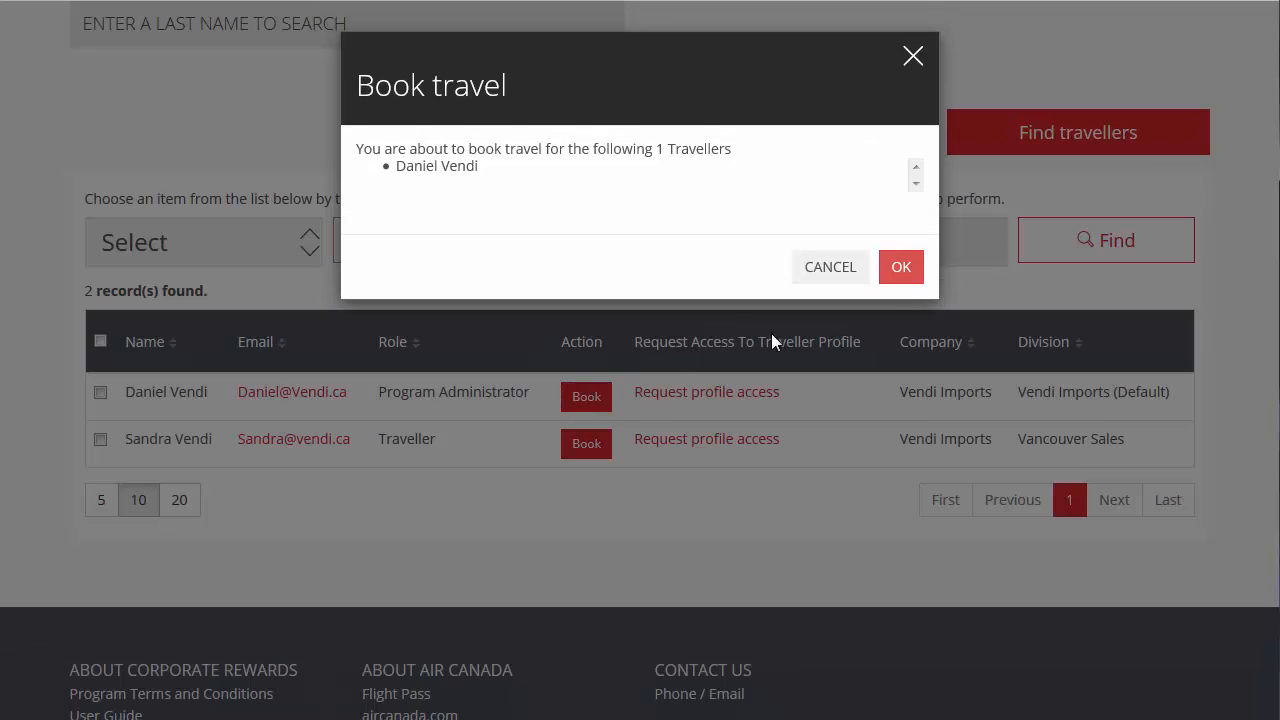
click(900, 266)
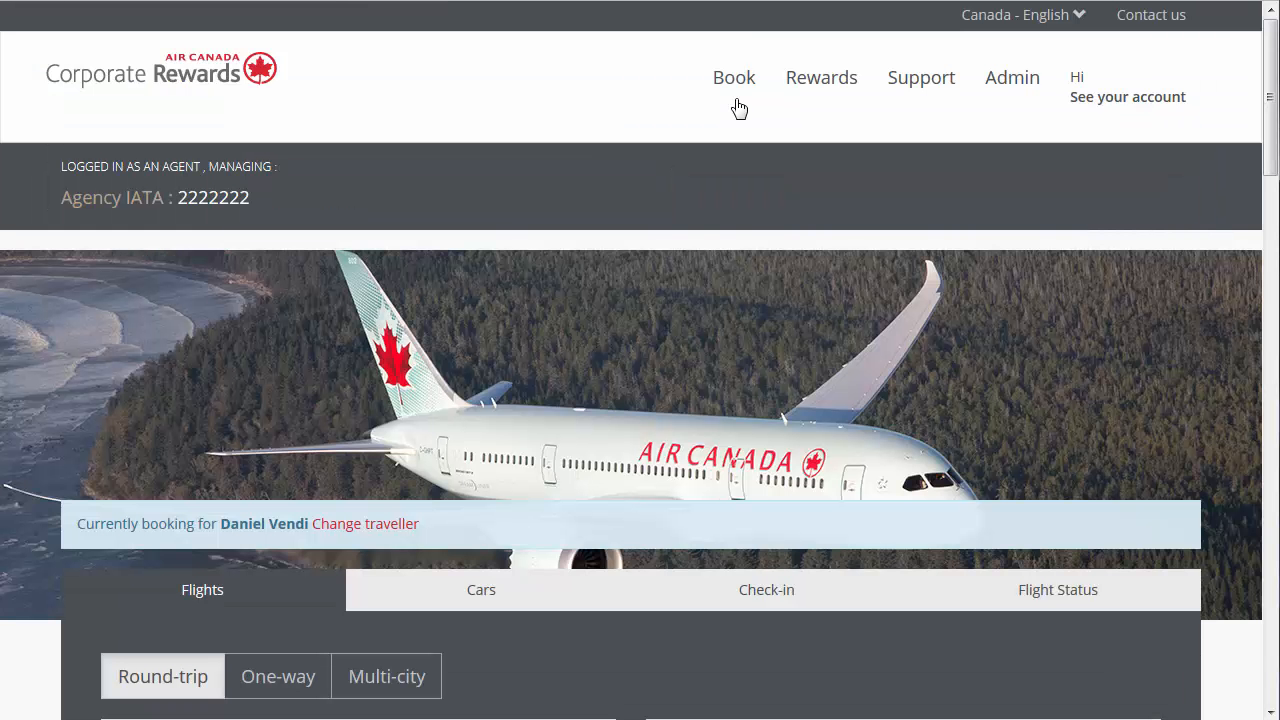
- Open the import of external bookings in Manage Bookings and enter the booking reference and the traveller's last name
mouse_move(734, 98)
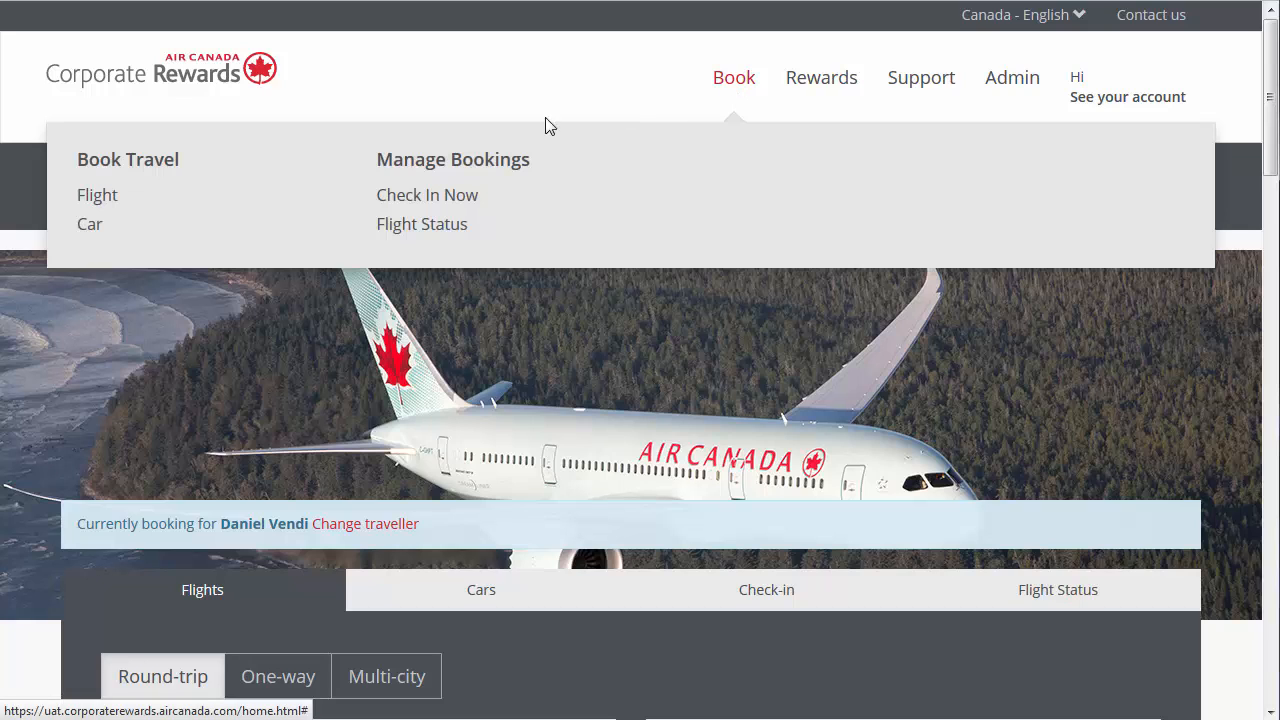
click(386, 165)
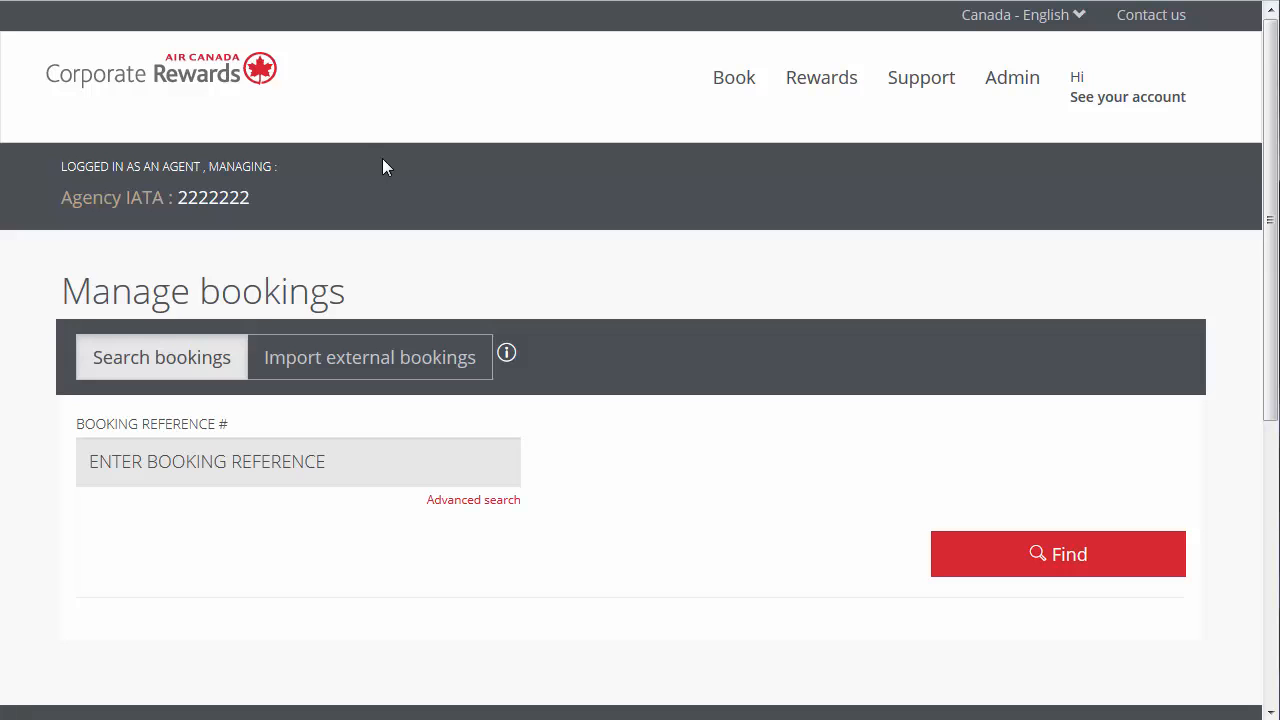
click(388, 362)
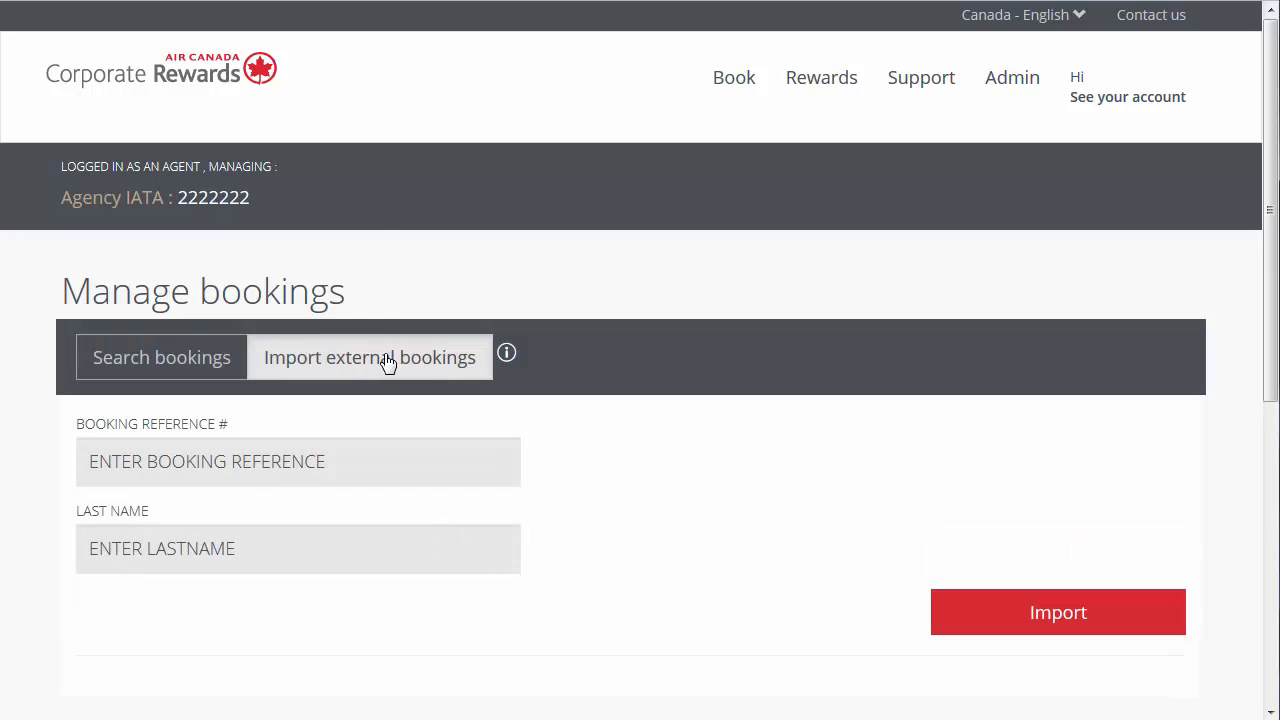
click(340, 461)
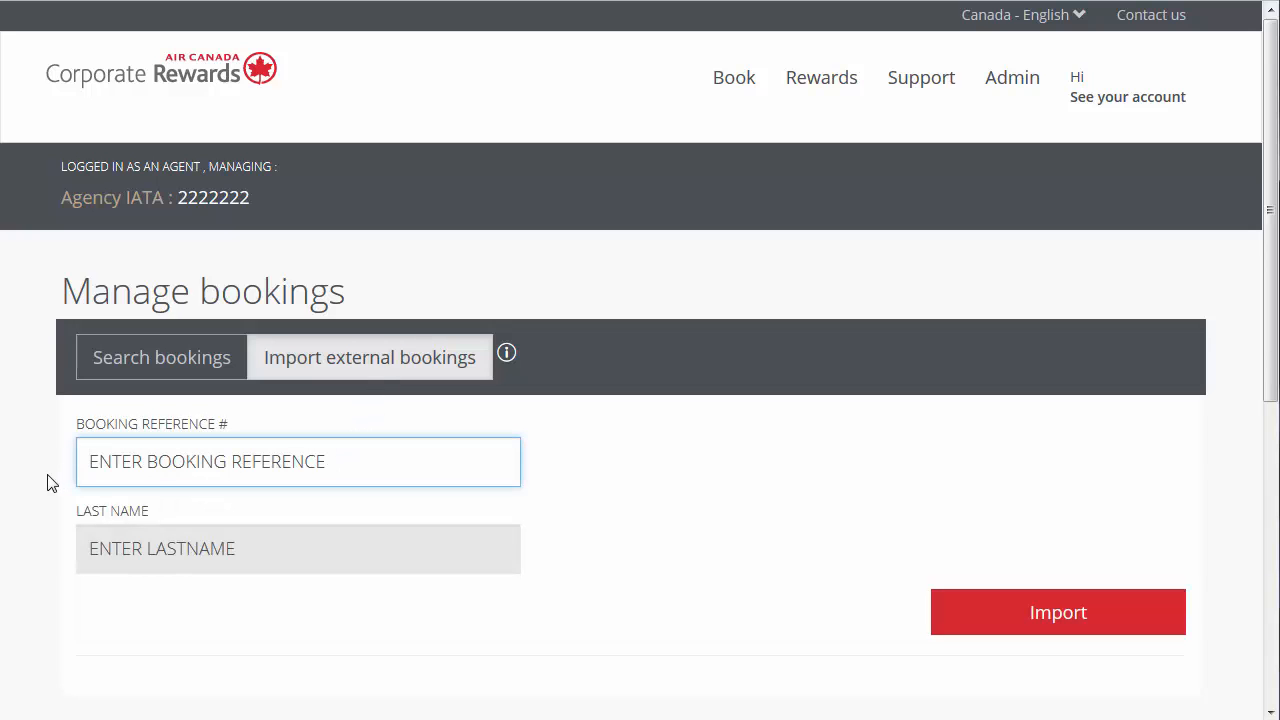
text(ARHXA5)
key(Tab)
text(VENDI)
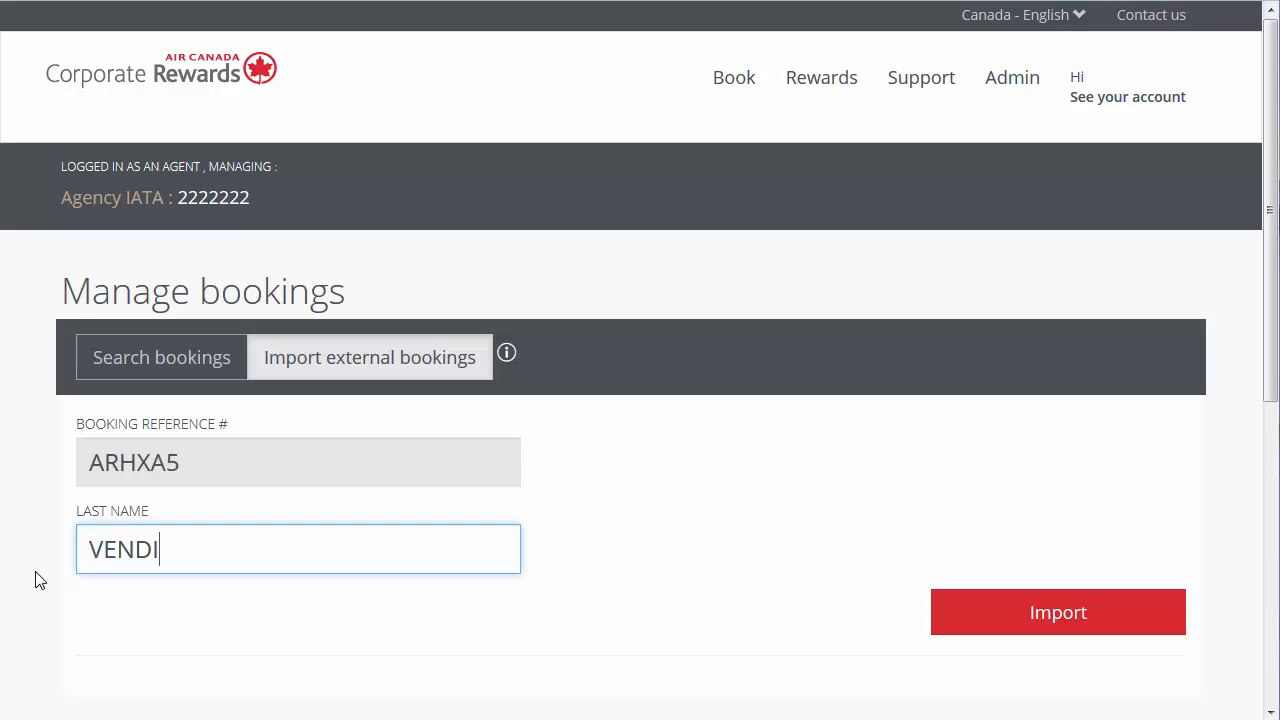